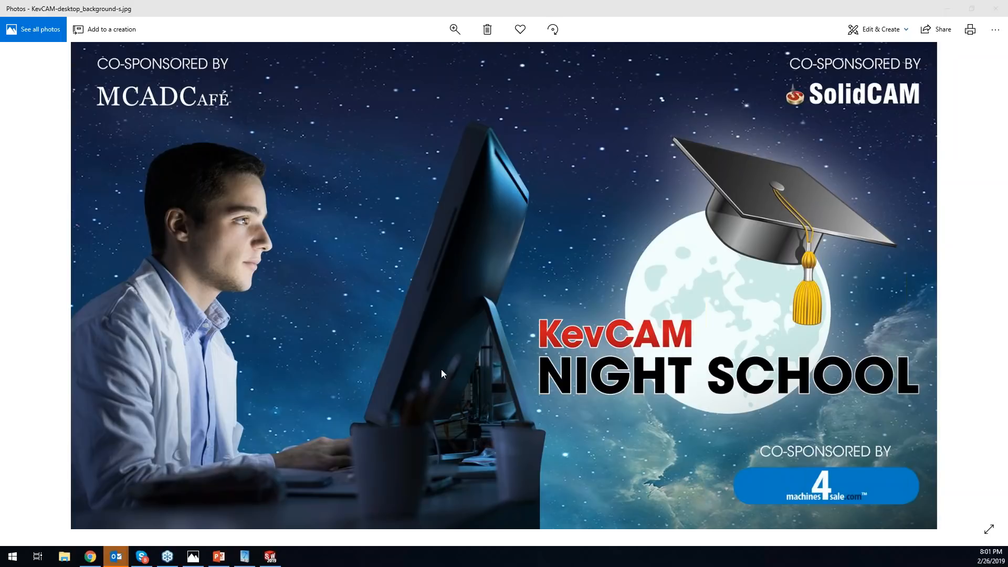
View the SolidCAM University channel's videos in Chrome, and switch to the DEEP HOLE DRILLING part in SOLIDWORKS.
click(90, 557)
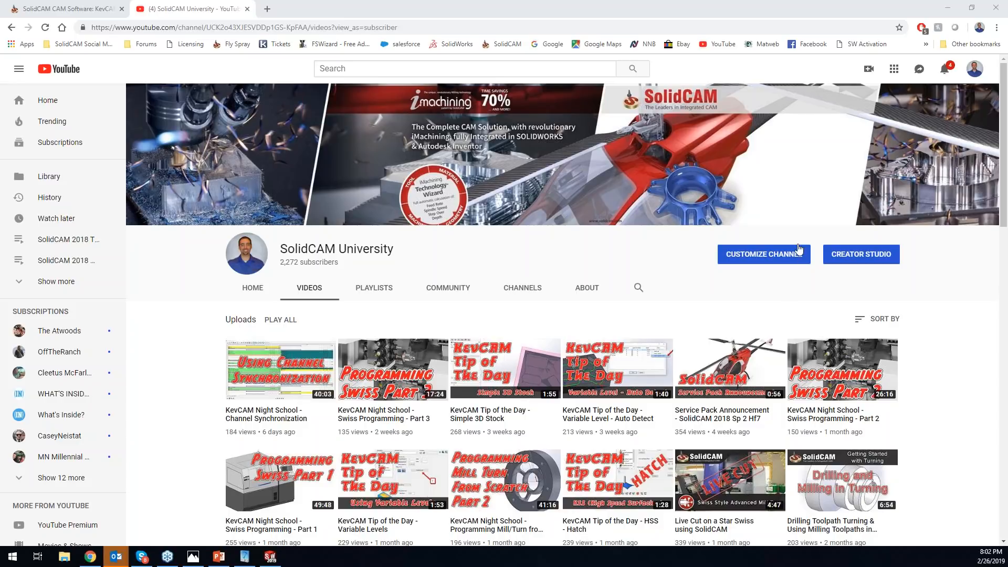
click(947, 7)
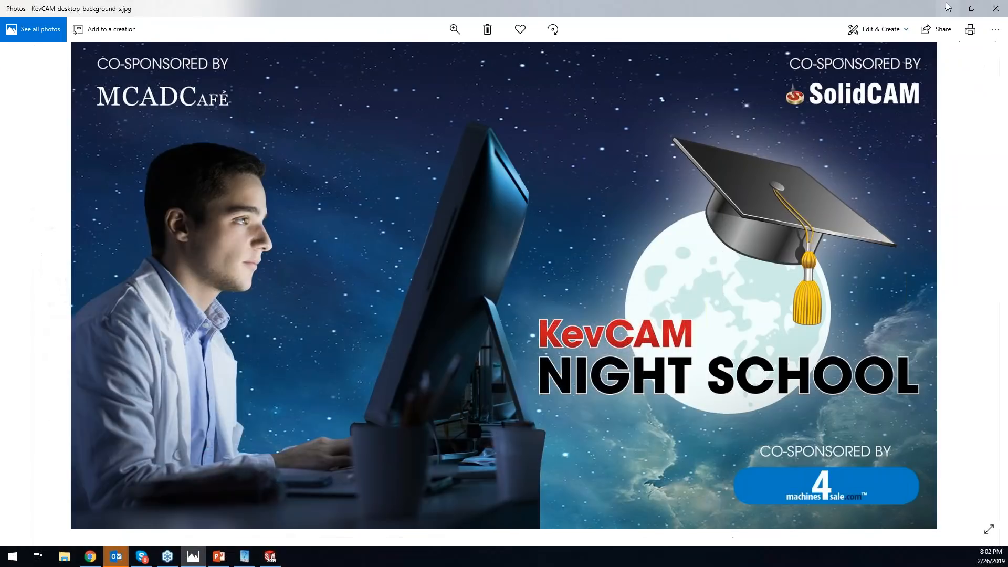
click(948, 9)
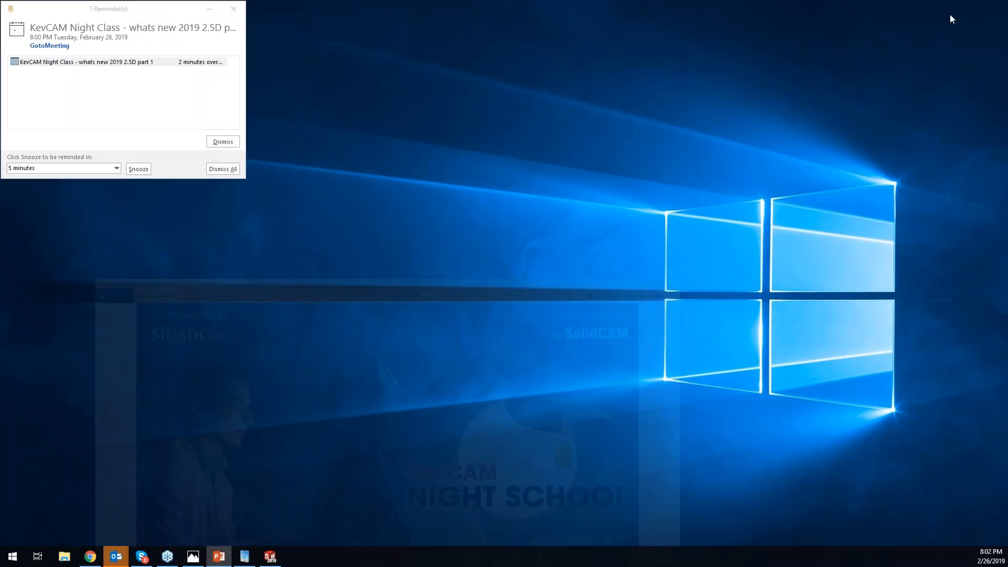
click(270, 556)
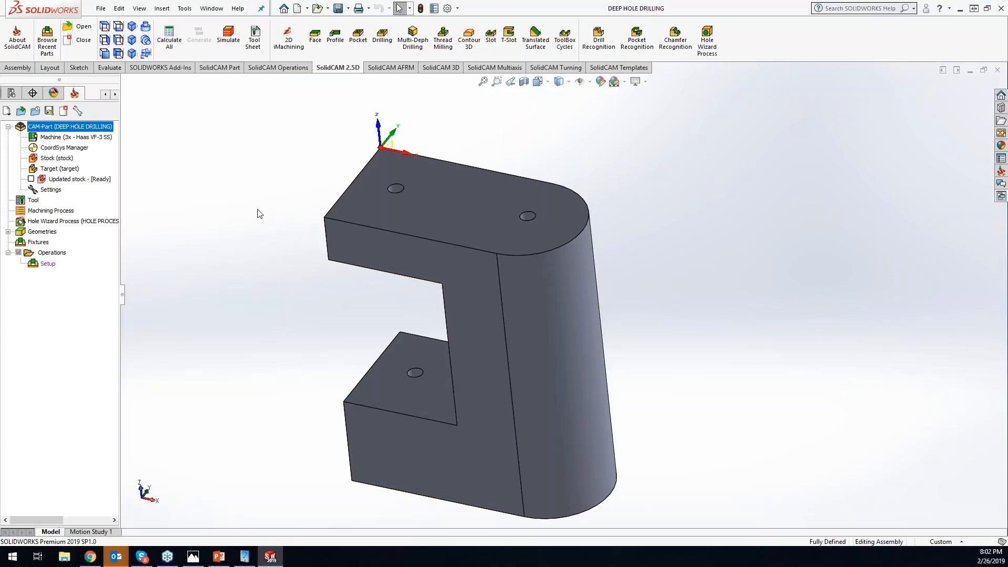
View the KevCAM Night School registration page in Chrome and return to SOLIDWORKS.
click(90, 556)
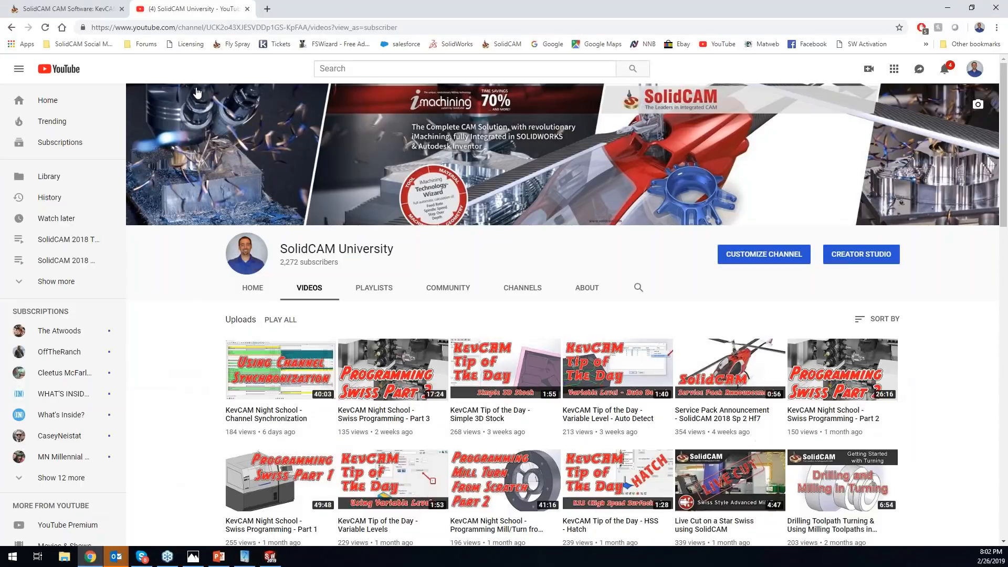
click(99, 9)
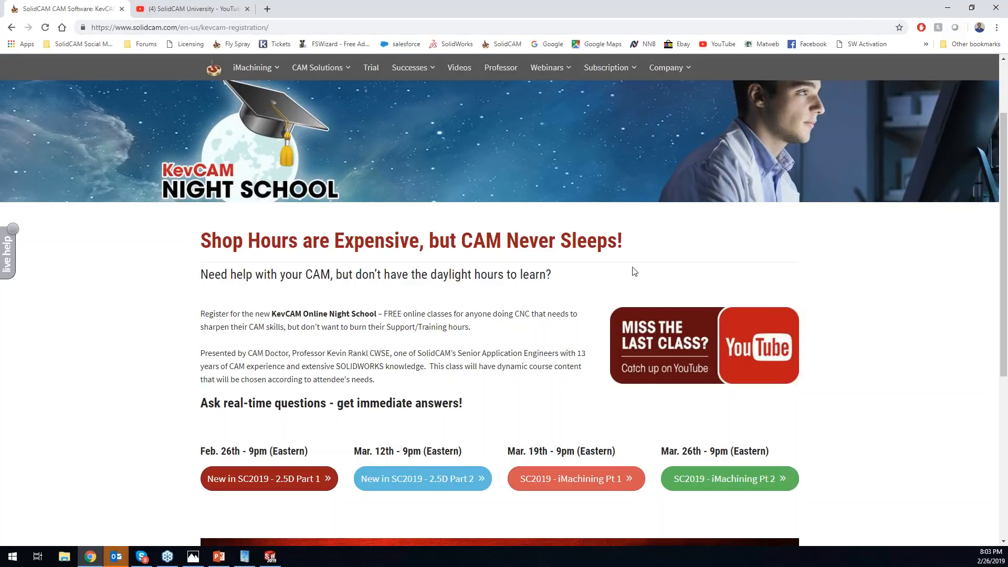
click(947, 8)
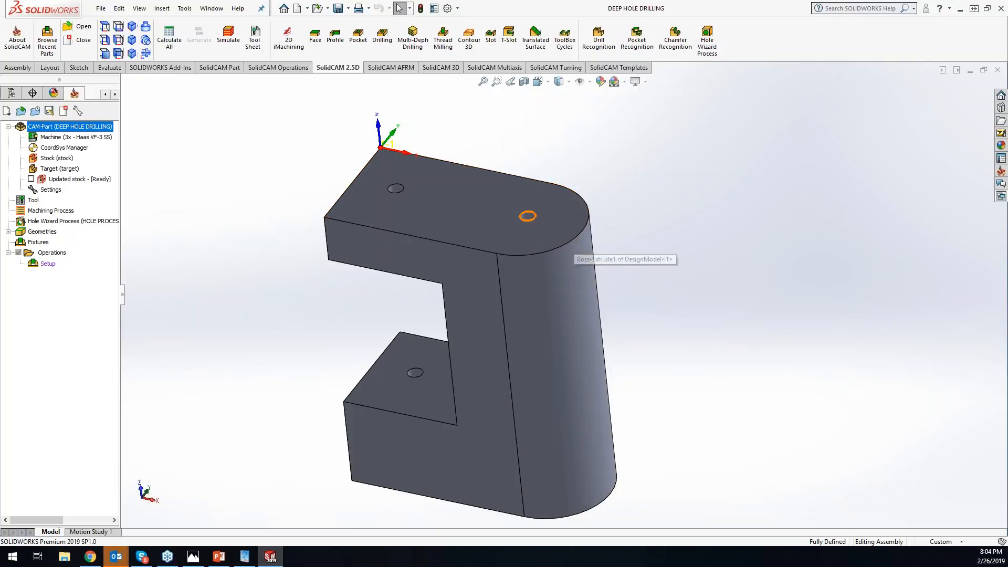
Check the length of the part's tall vertical edge and examine the gap between its upper and lower arms.
click(510, 394)
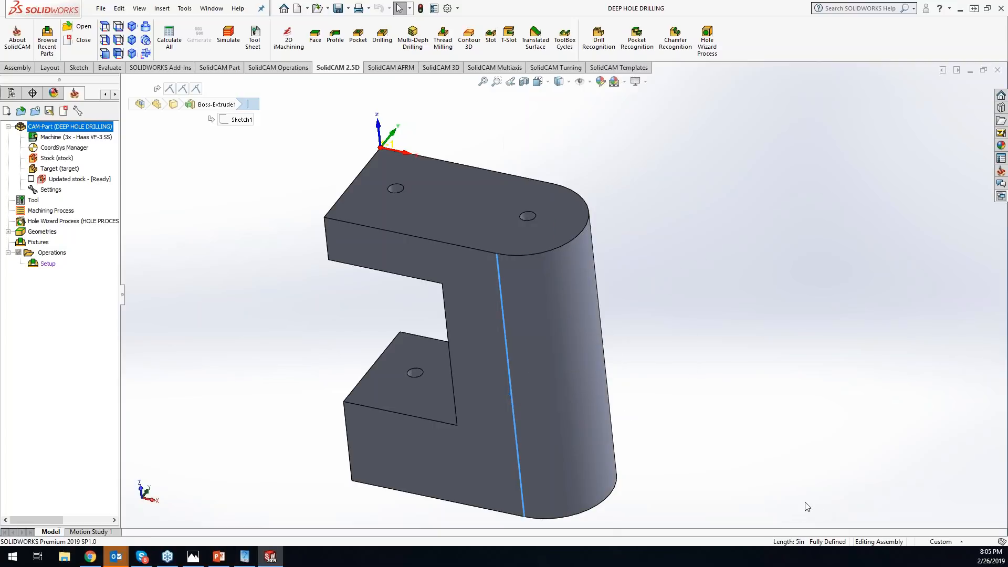
click(672, 273)
middle_drag(671, 270, 378, 253)
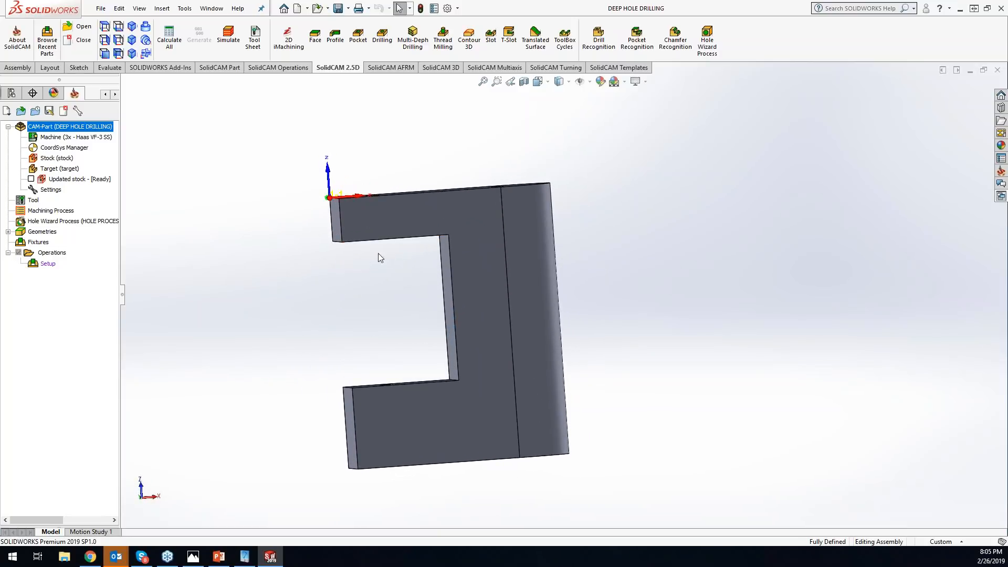
middle_drag(385, 344, 384, 341)
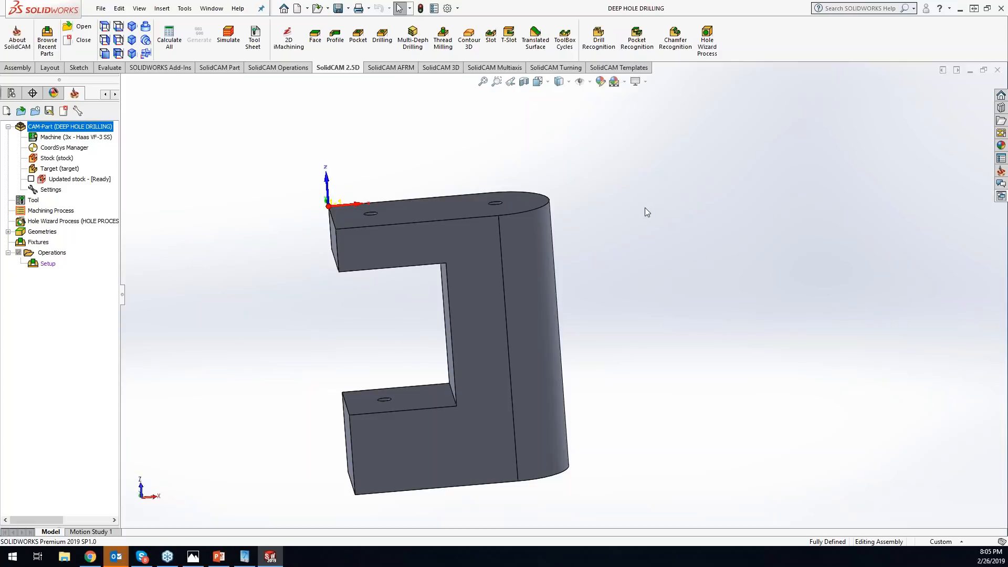
Create a 2D drilling operation and define its geometry from the two holes on the part's top face.
click(382, 36)
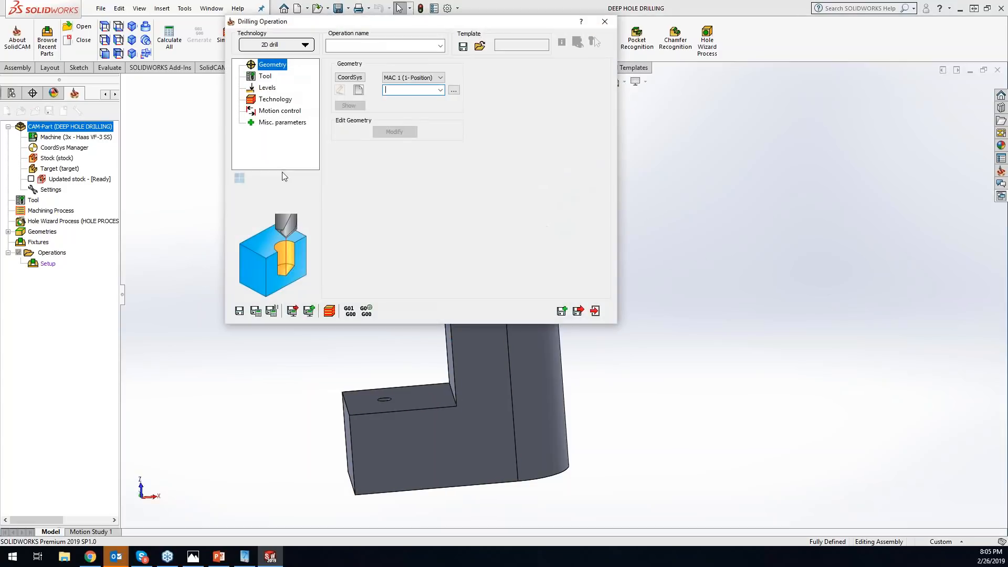
click(358, 90)
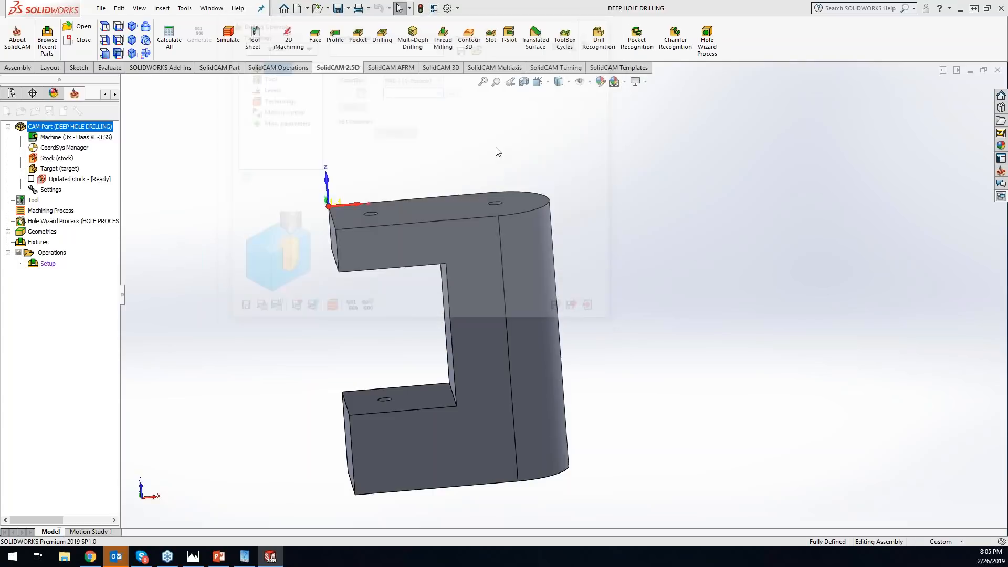
click(448, 203)
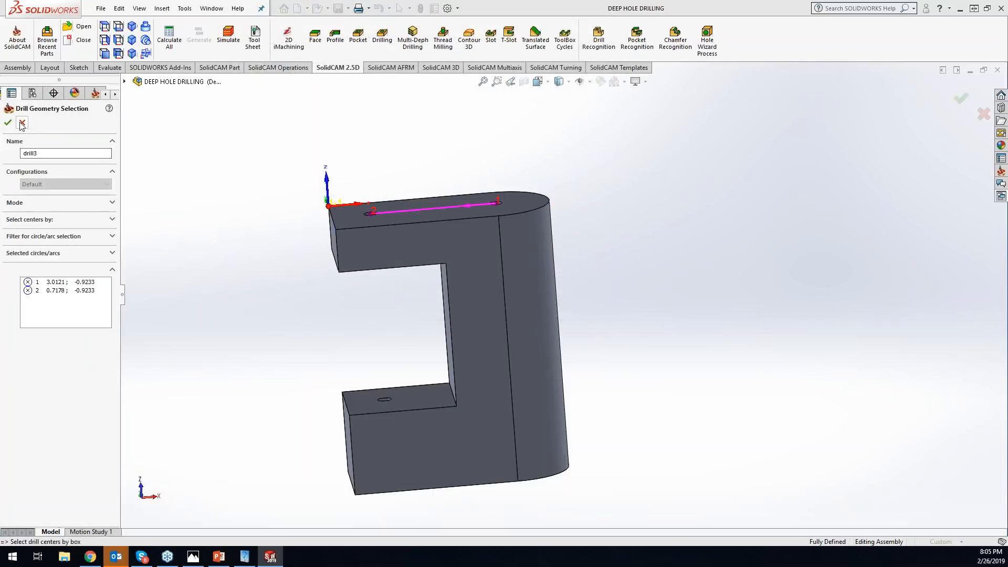
click(8, 123)
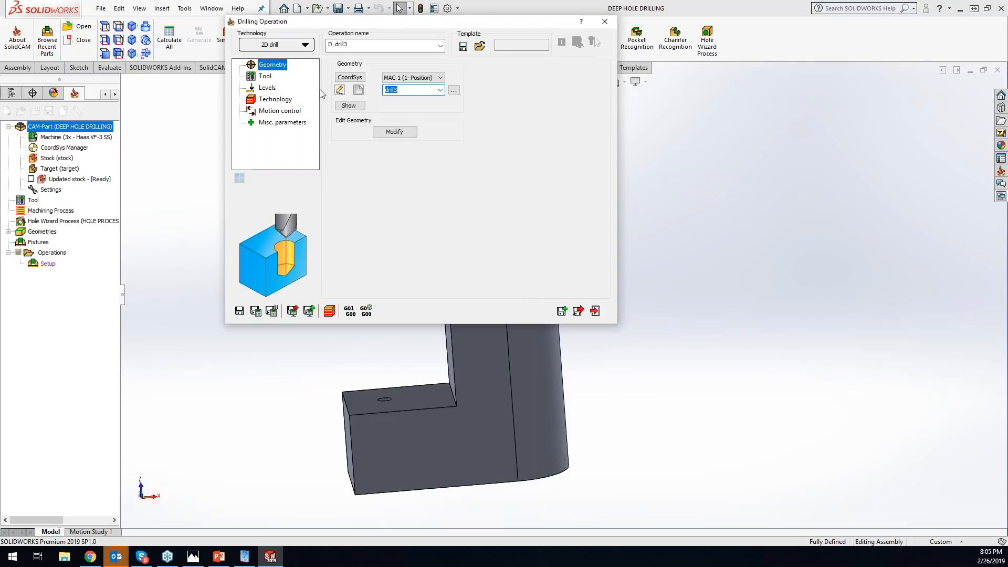
Assign tool 1, the 0.5 inch 90-degree spot drill, to the drilling operation.
click(265, 77)
click(399, 242)
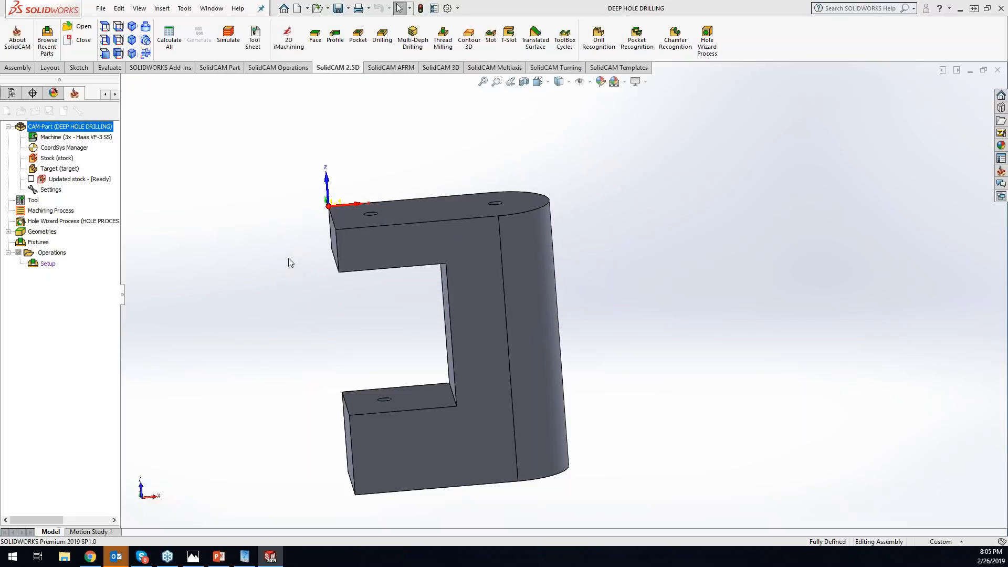
double_click(99, 87)
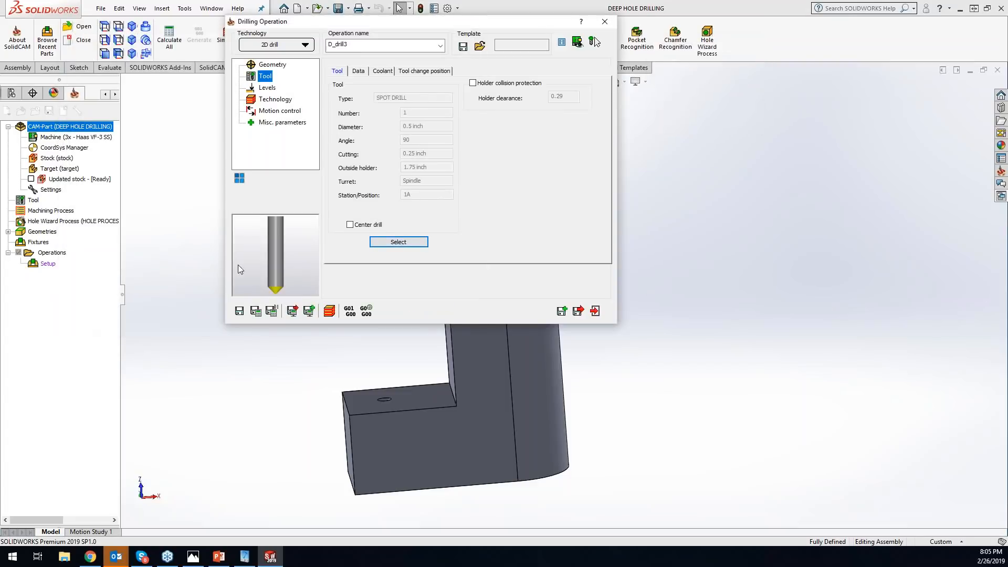
Set the drill depth to 0 and the depth type to a diameter value, picking the hole beside the rounded end and entering 0.27.
click(267, 87)
double_click(415, 173)
text(0)
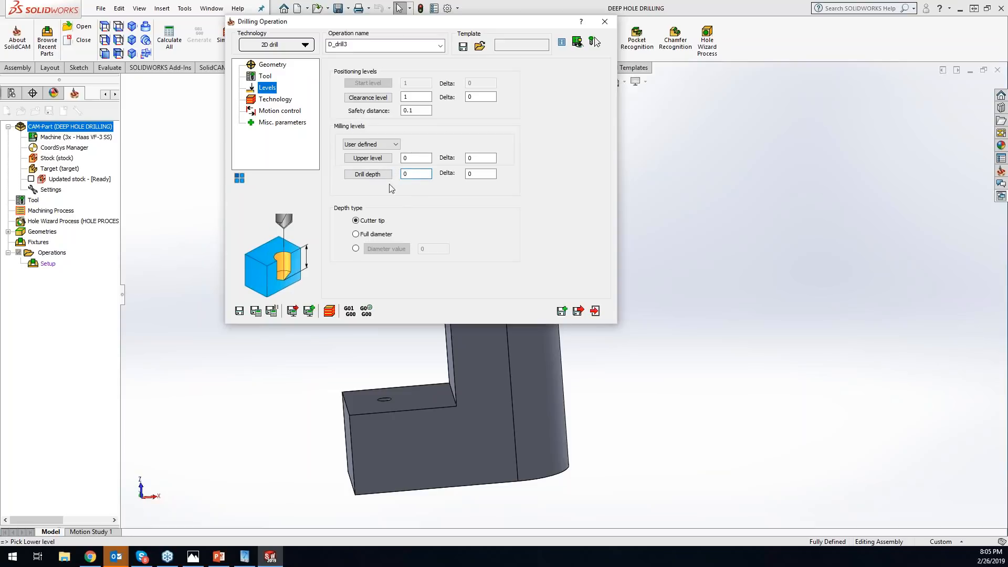
click(356, 248)
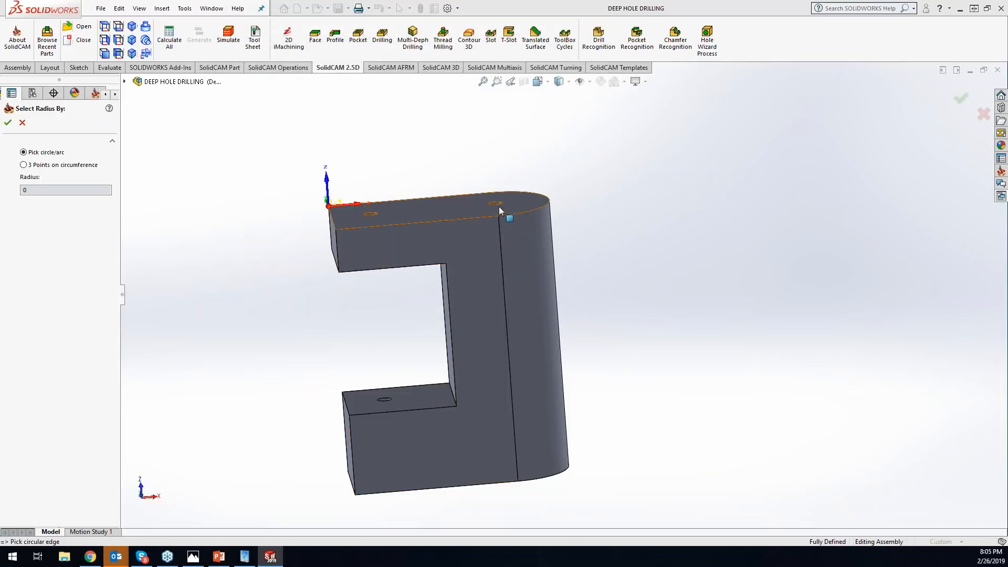
click(495, 202)
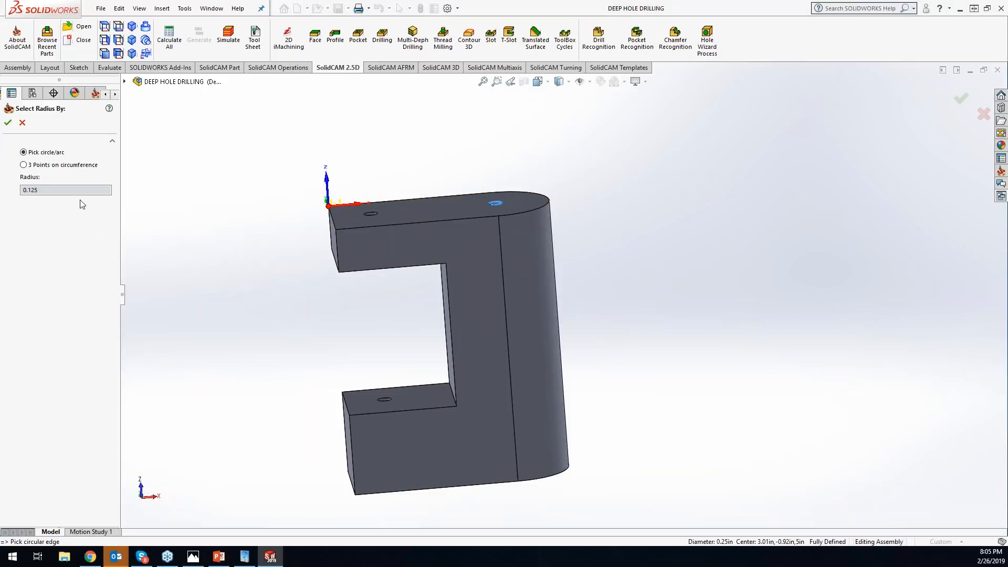
click(8, 122)
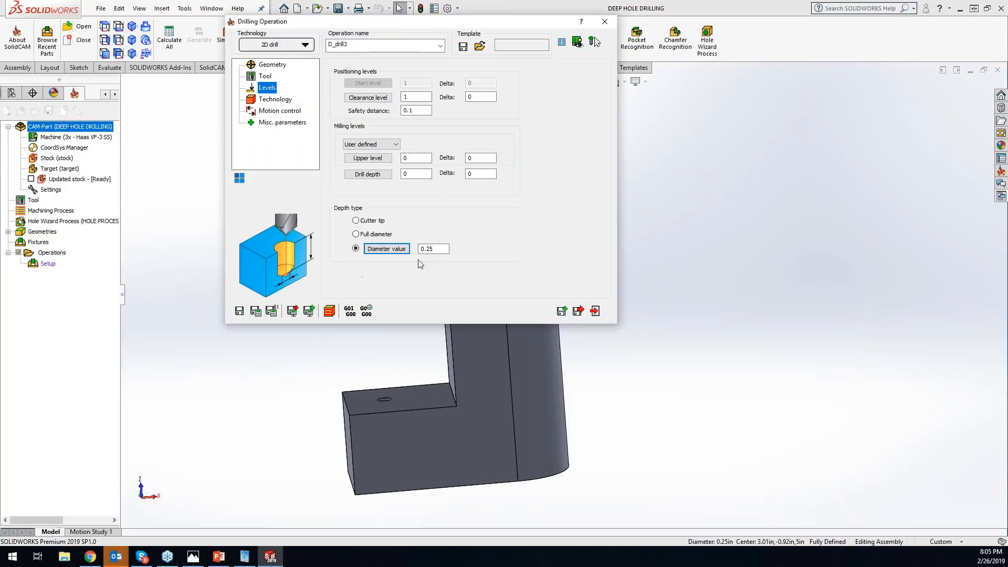
drag(444, 249, 434, 249)
text(7)
Save and calculate the spot drilling operation, close it and view its toolpath on the two top holes.
click(255, 311)
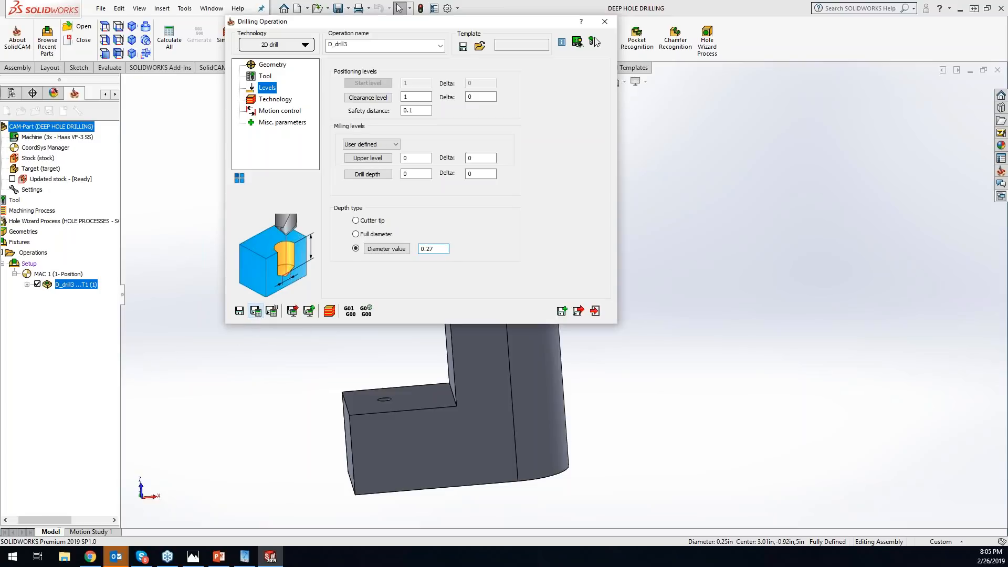
click(608, 25)
scroll(697, 269, down, 3)
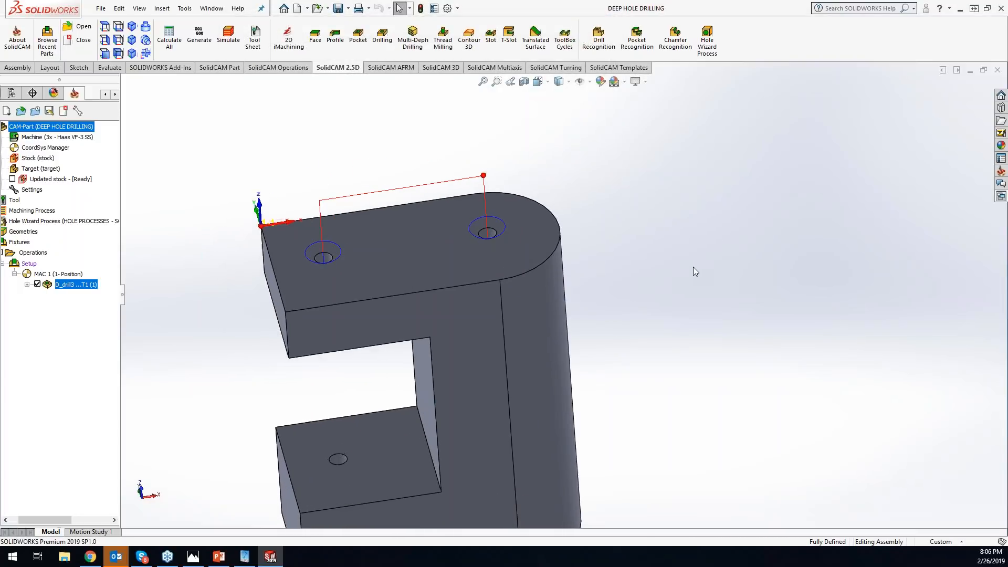
scroll(692, 249, up, 1)
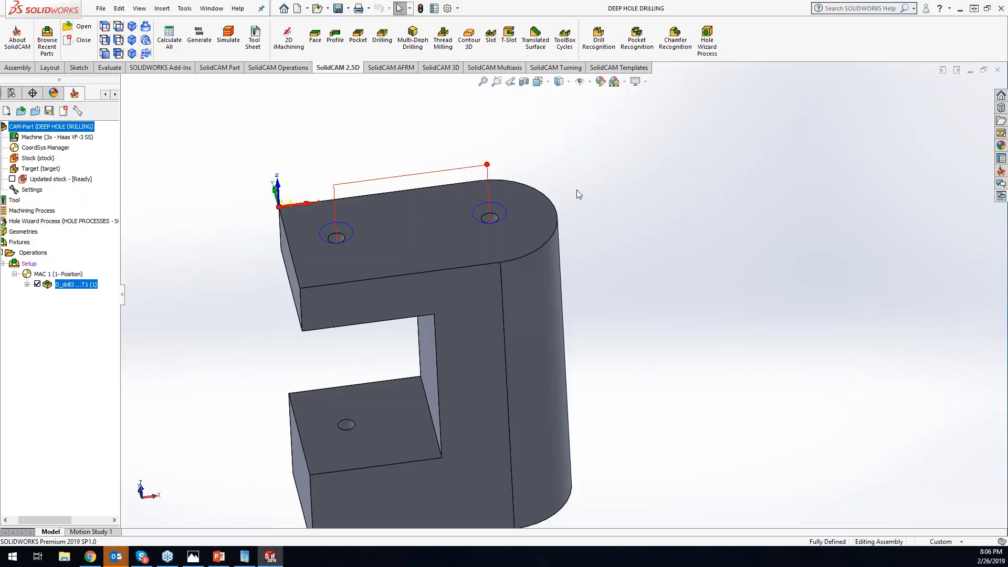
Create a multi-depth drilling operation and define its geometry from the top-face hole beside the rounded end.
click(413, 38)
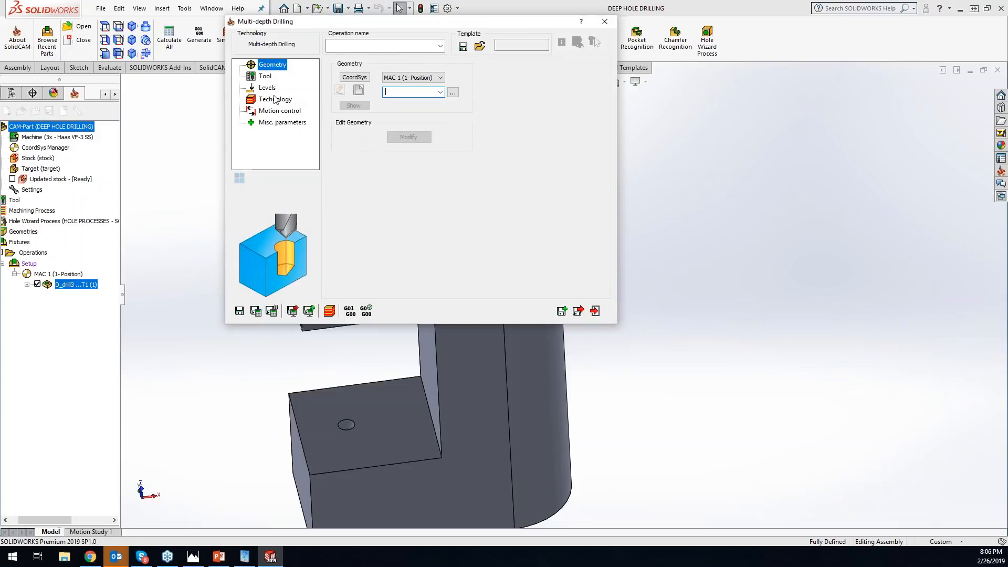
click(358, 91)
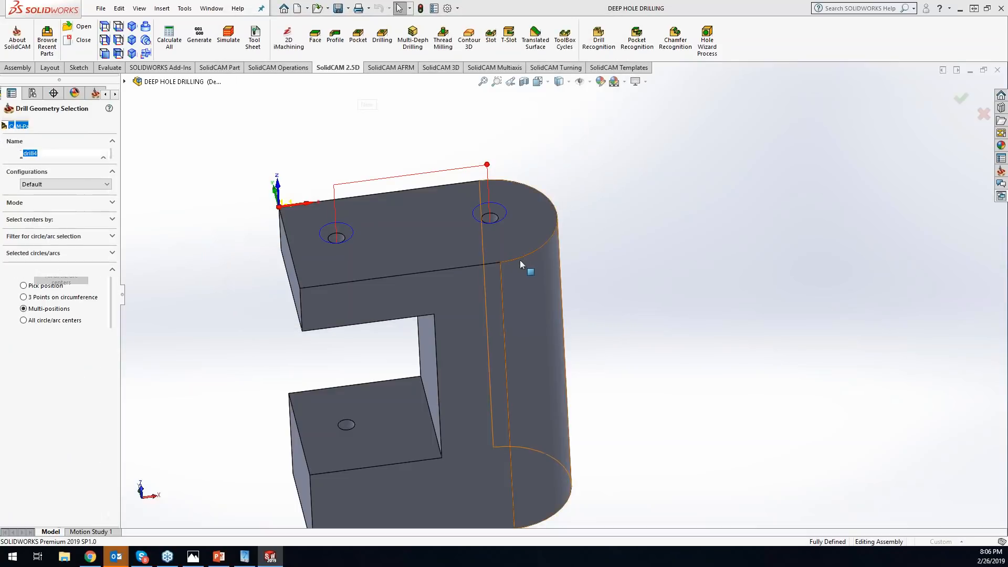
scroll(515, 257, down, 1)
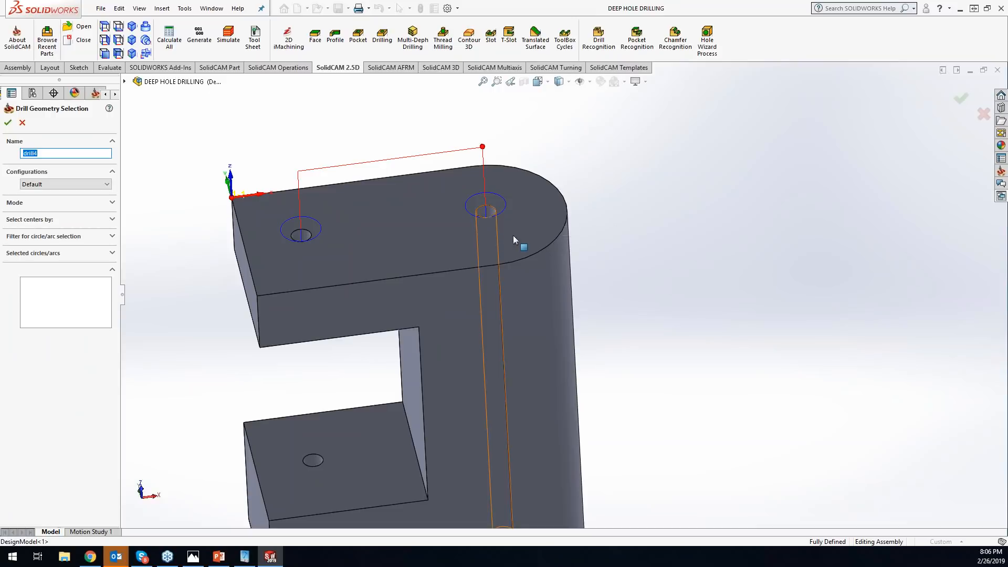
click(485, 211)
click(8, 123)
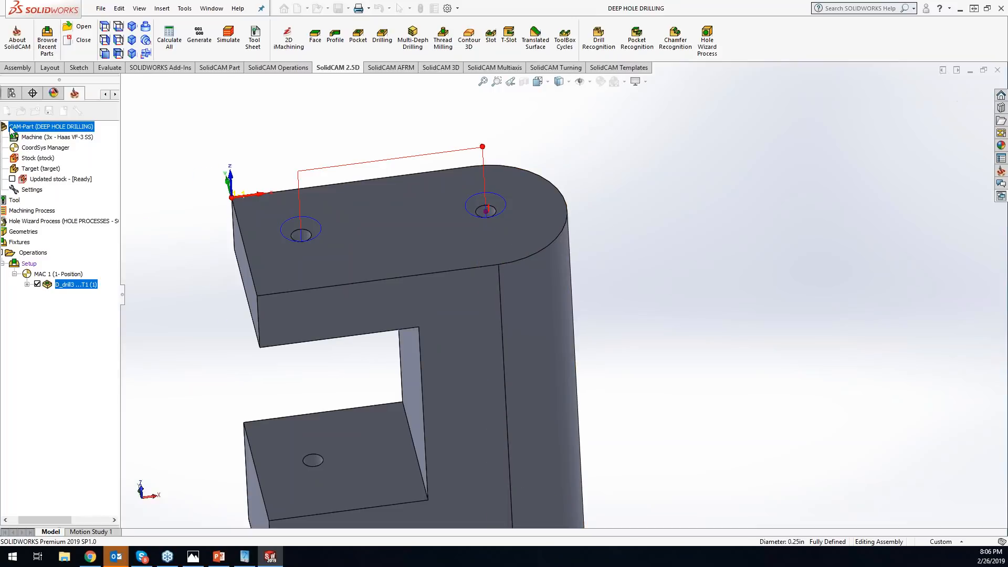
Add a new drill tool to the spindle's tool table for the multi-depth drilling operation.
click(266, 79)
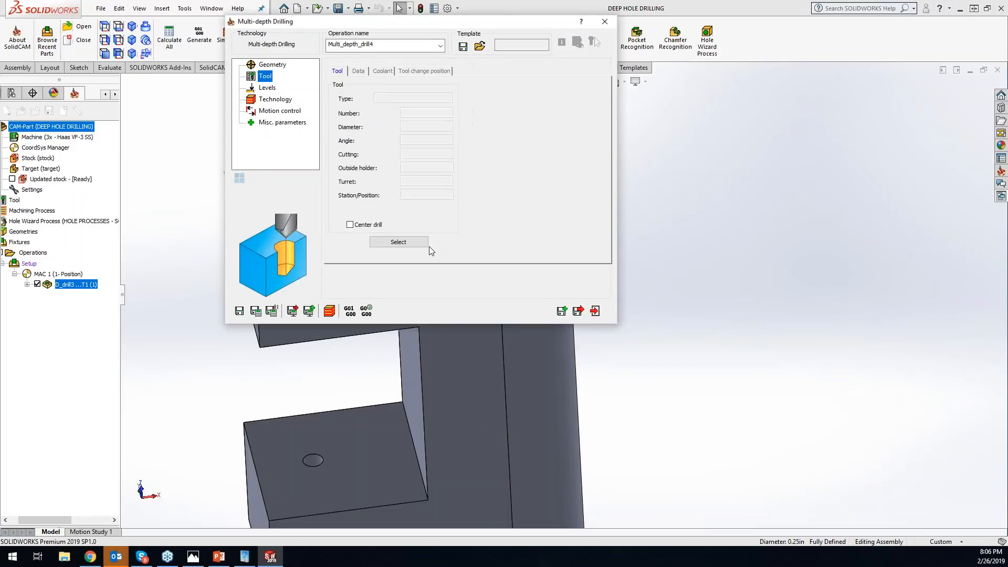
click(426, 245)
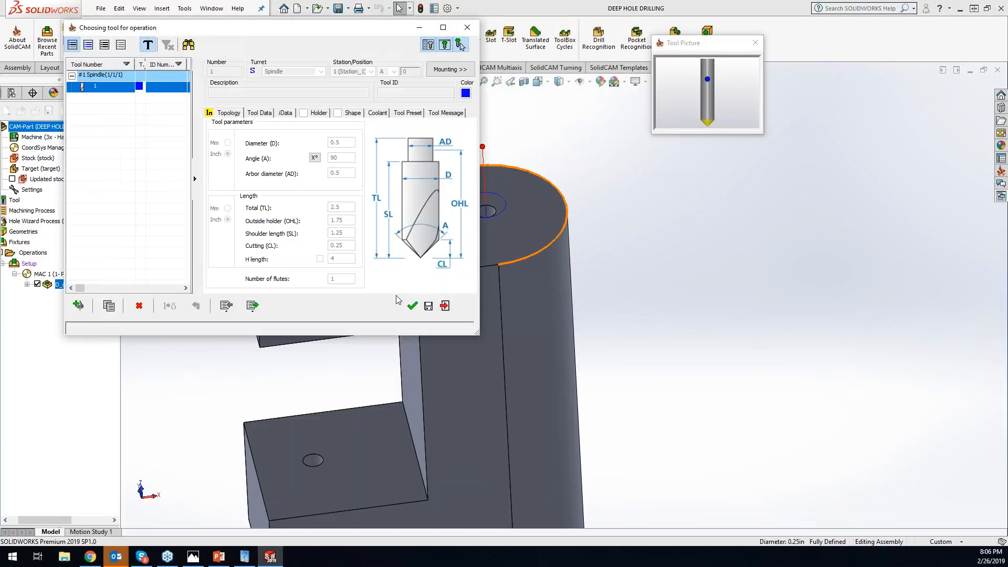
click(78, 305)
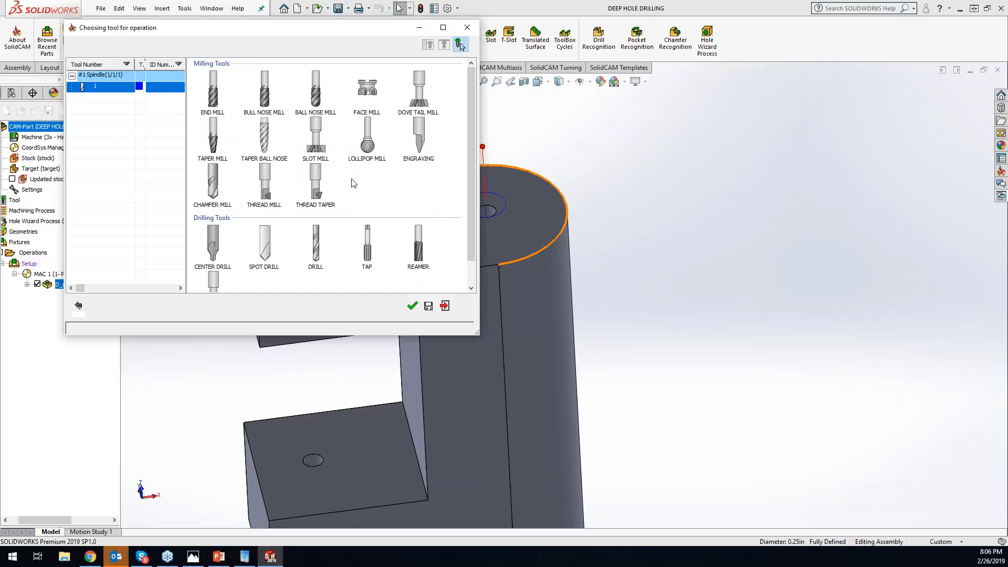
click(316, 246)
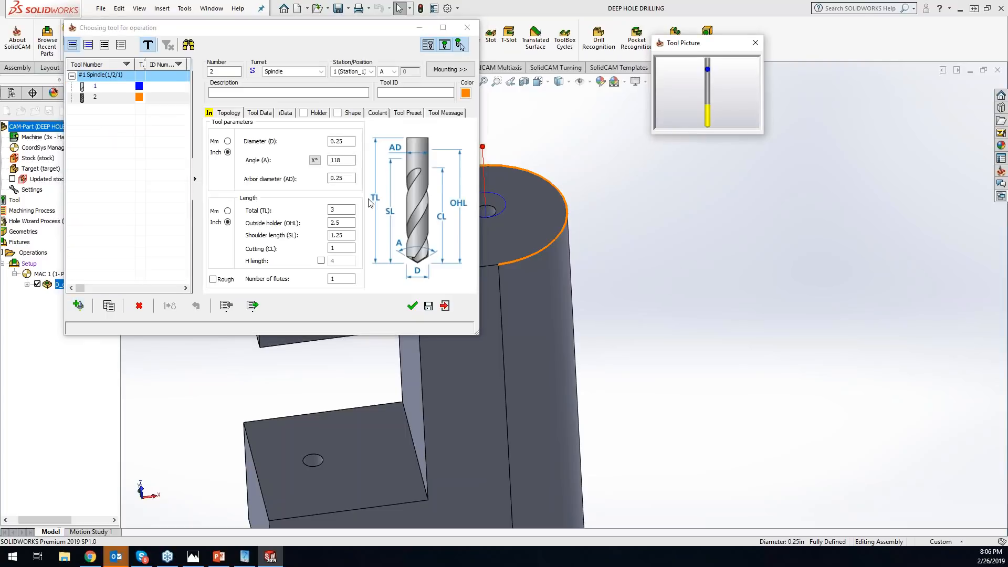
Set the new drill's total length to 8, outside holder length to 6, shoulder length to 5.75 and cutting length to 5.5 inches.
click(341, 209)
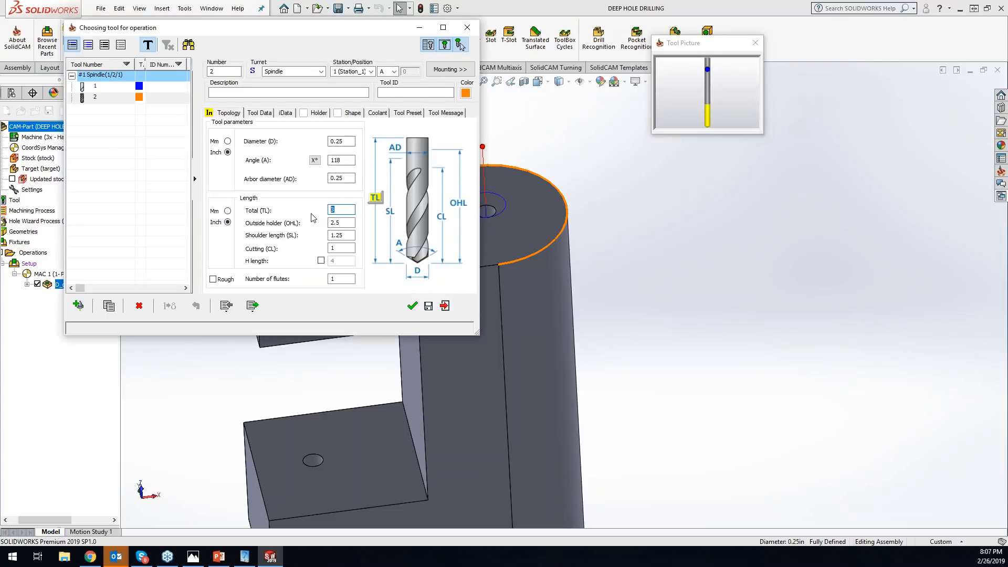
text(6)
click(348, 223)
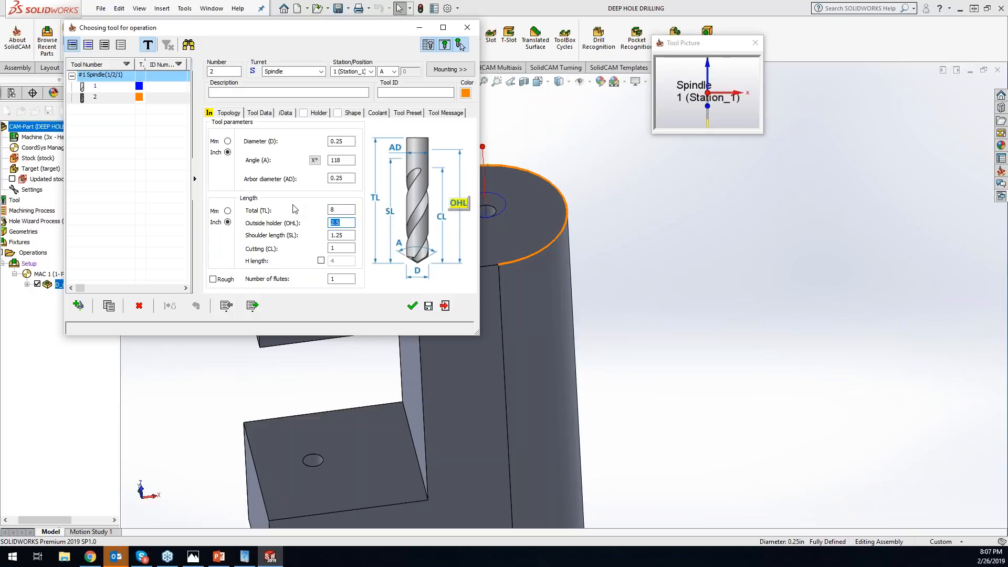
text(6)
click(347, 236)
double_click(348, 237)
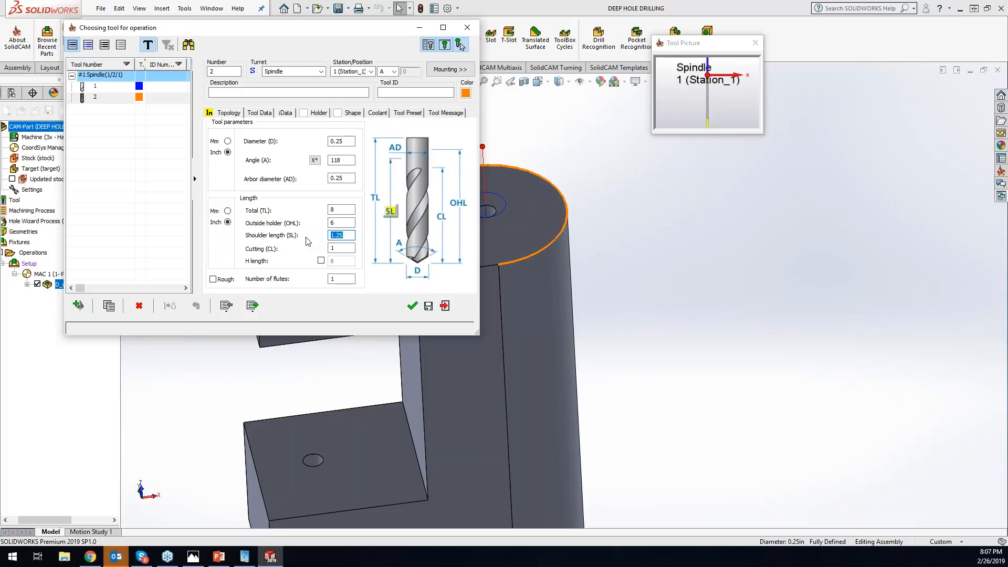
text(5.)
click(342, 248)
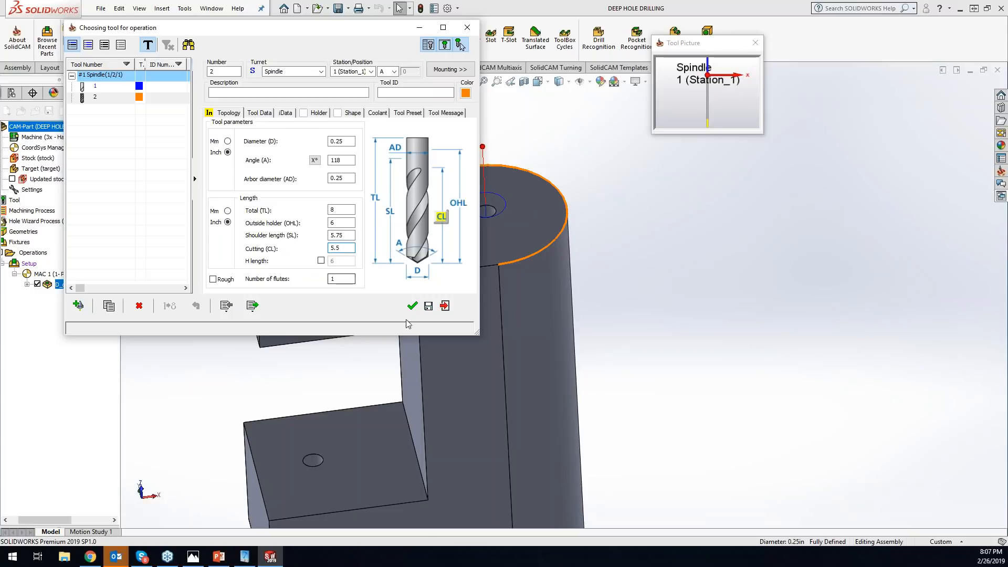
Enlarge the tool preview to check the new drill, and accept the drill for the multi-depth drilling operation.
click(349, 279)
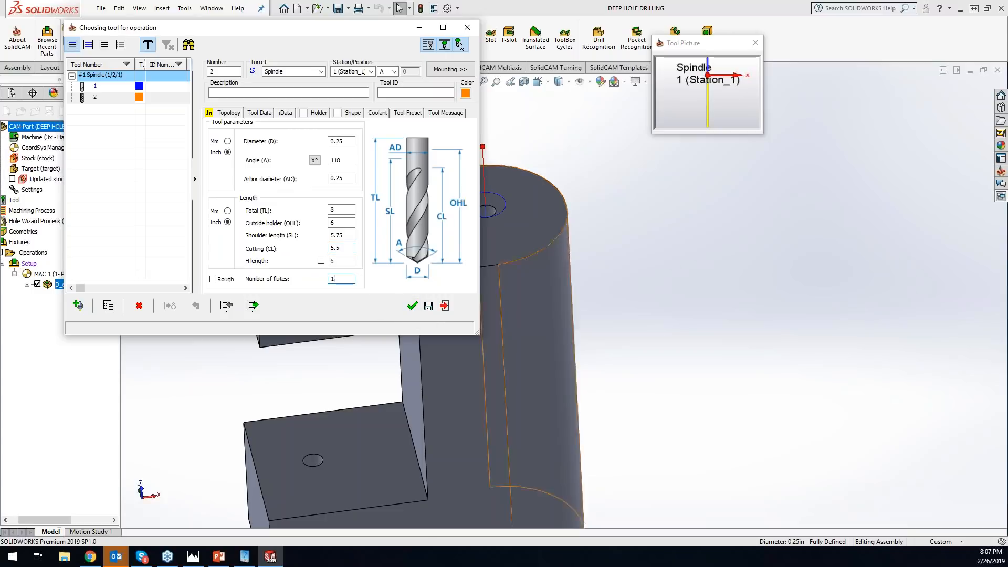
drag(763, 136, 898, 339)
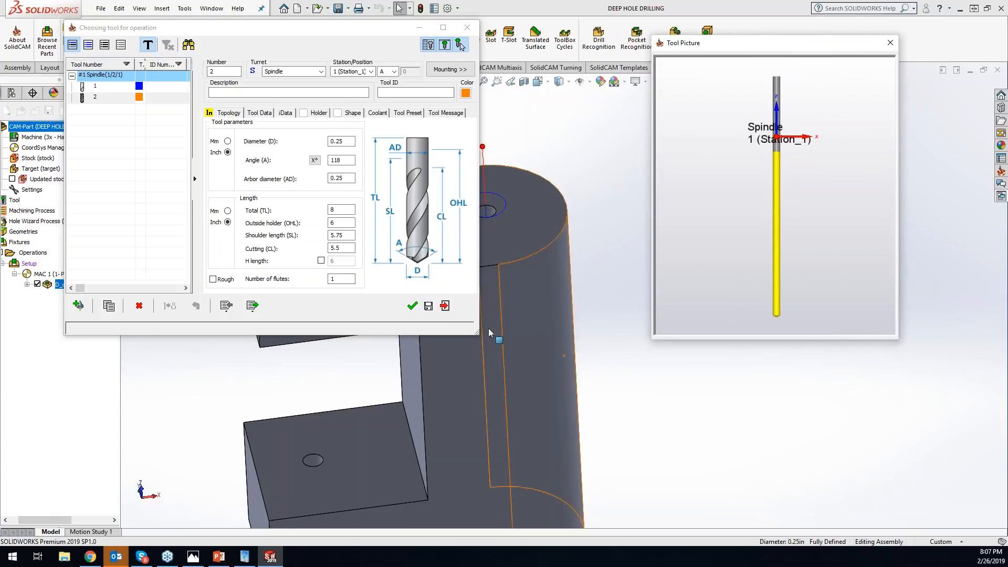
click(412, 306)
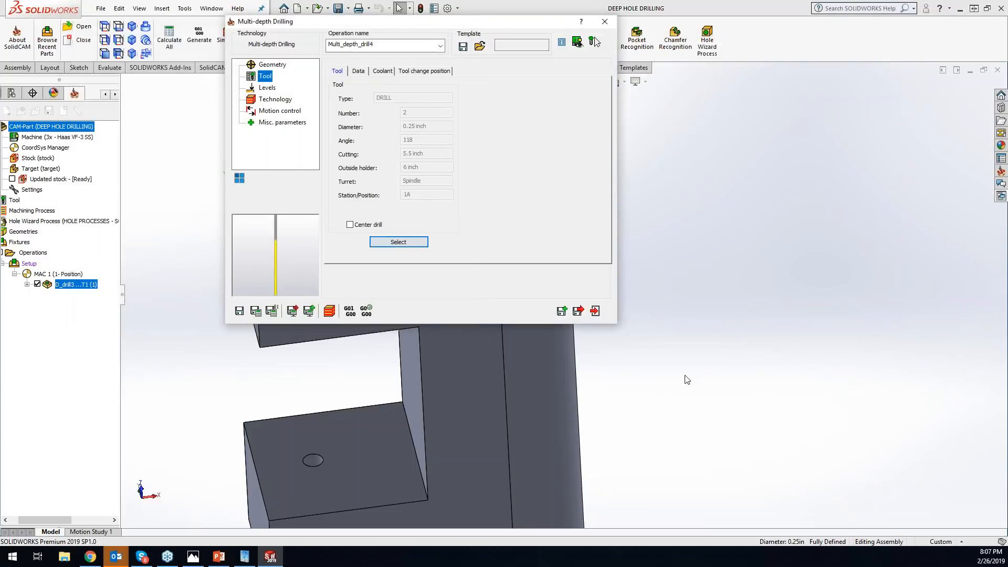
Set the operation's depth type to Full diameter and the drill depth delta to -.02.
click(266, 90)
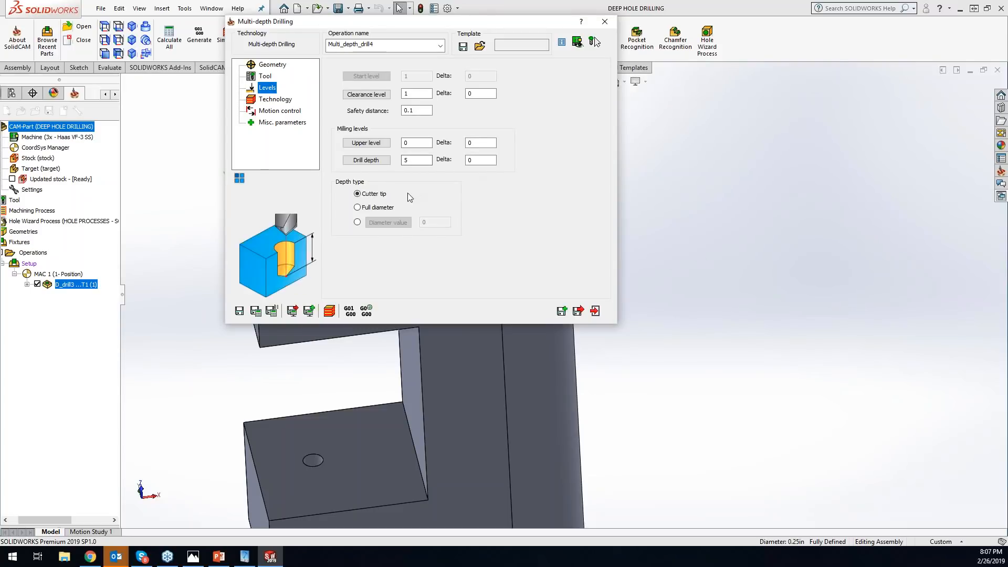
click(358, 207)
click(479, 160)
text(-.02)
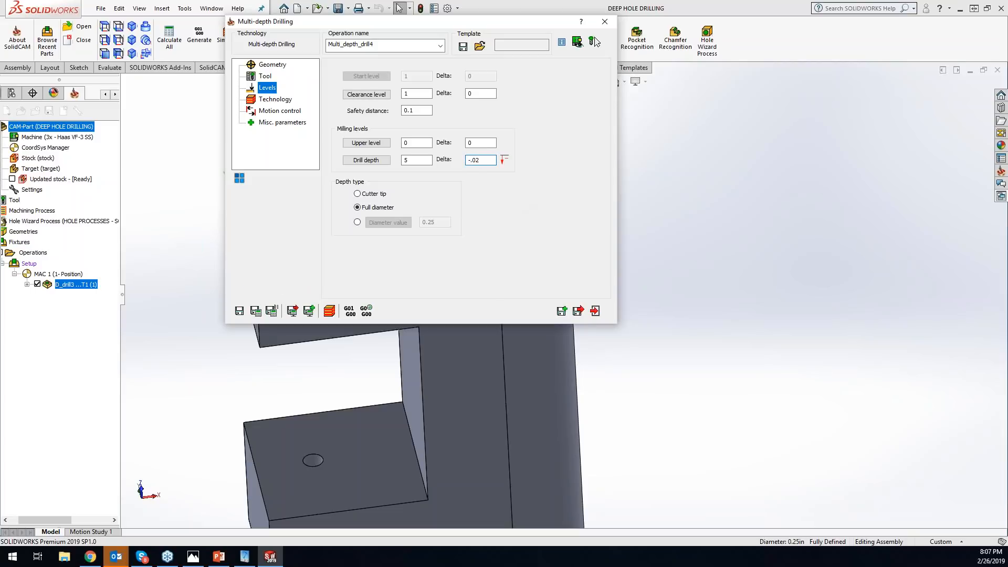
mouse_move(372, 213)
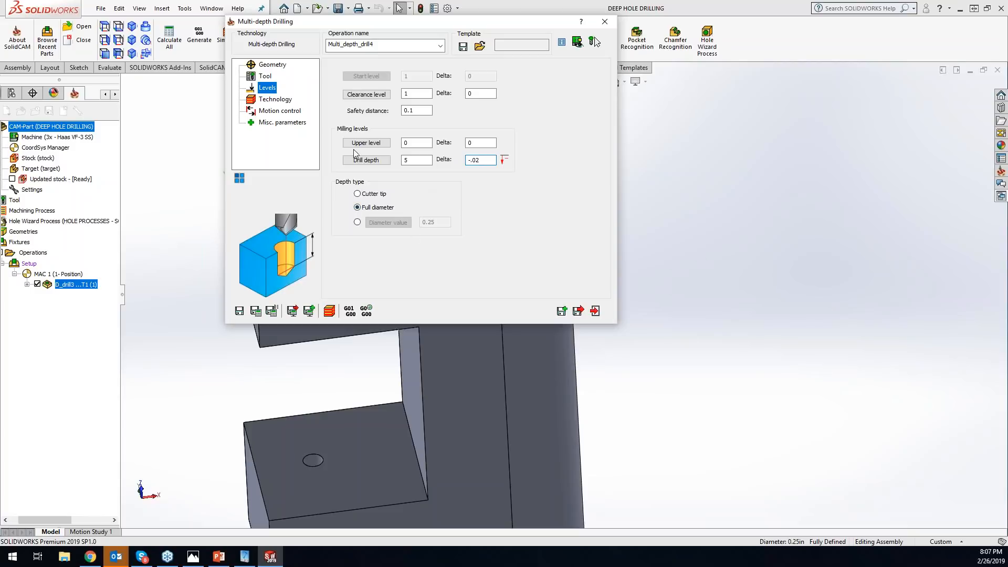
Open the technology settings and review the spin direction options for the first segment level.
click(276, 100)
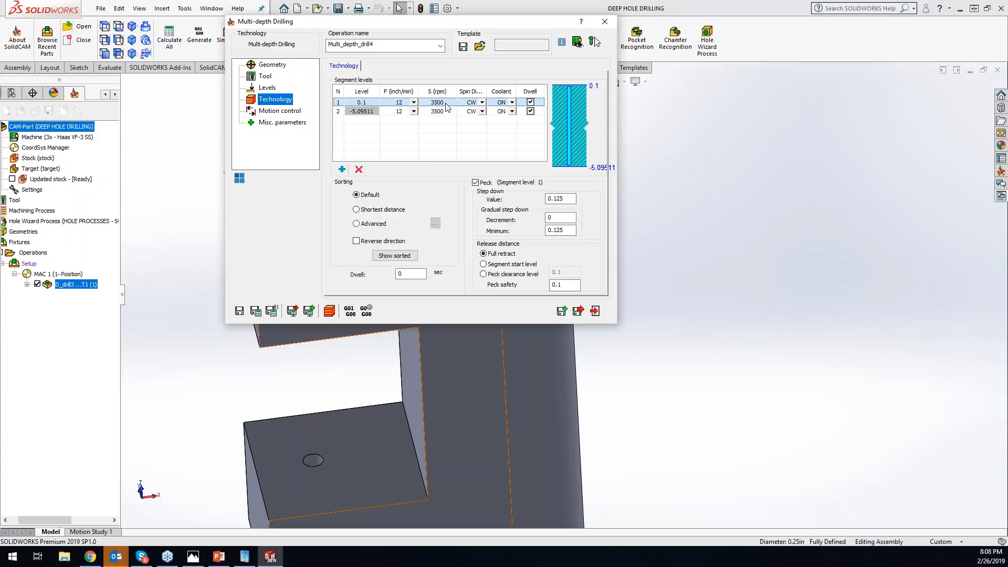
click(482, 105)
click(483, 103)
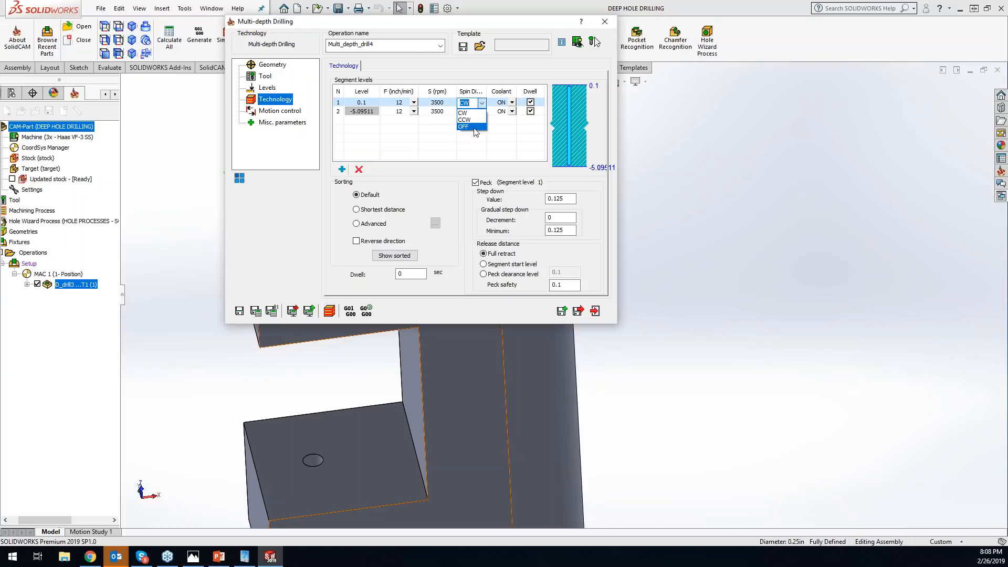
click(515, 136)
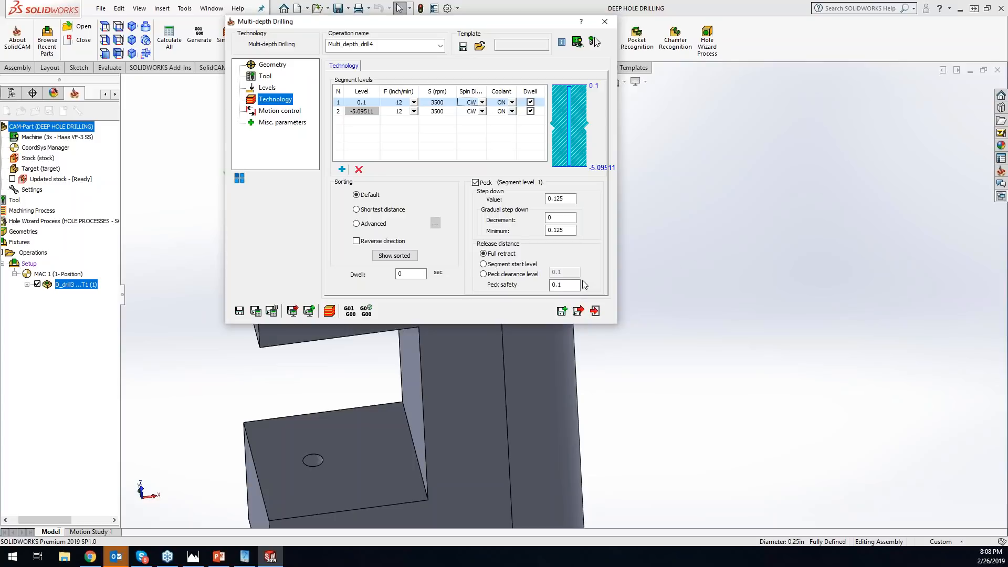
Add four segment levels between the hole's start and final depth levels.
click(363, 102)
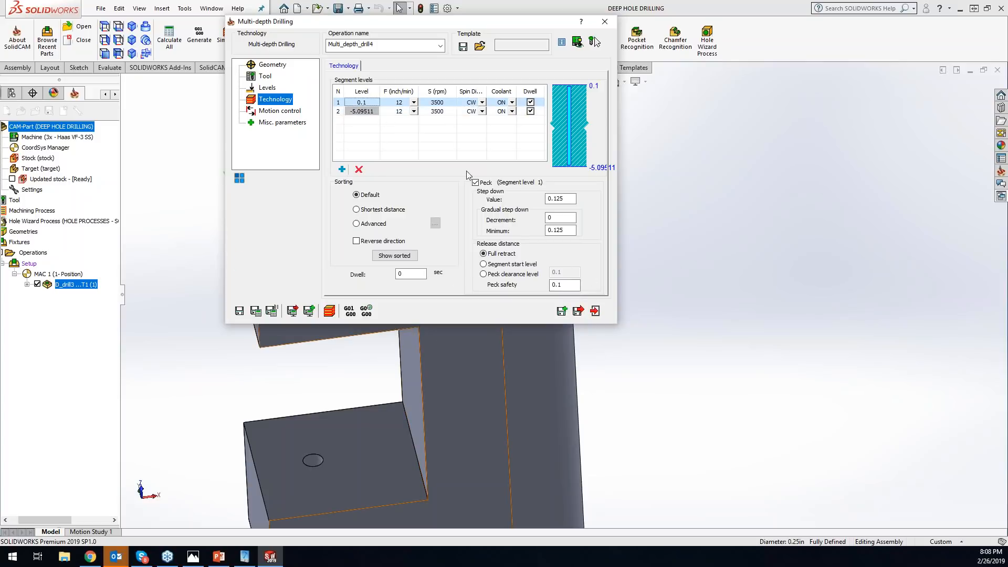
click(342, 169)
click(341, 169)
click(342, 169)
click(342, 169)
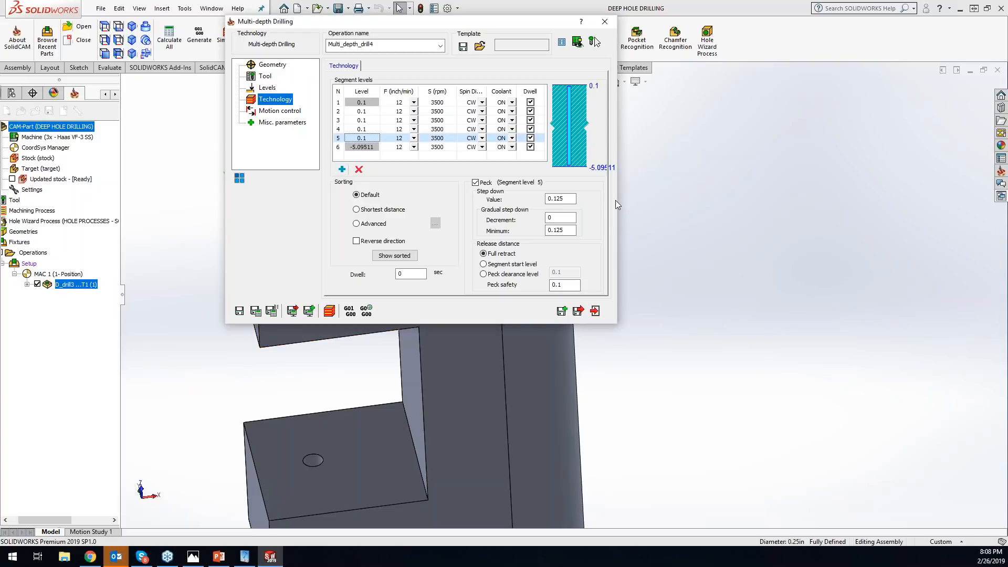
Set the second segment's level to -2.
click(368, 113)
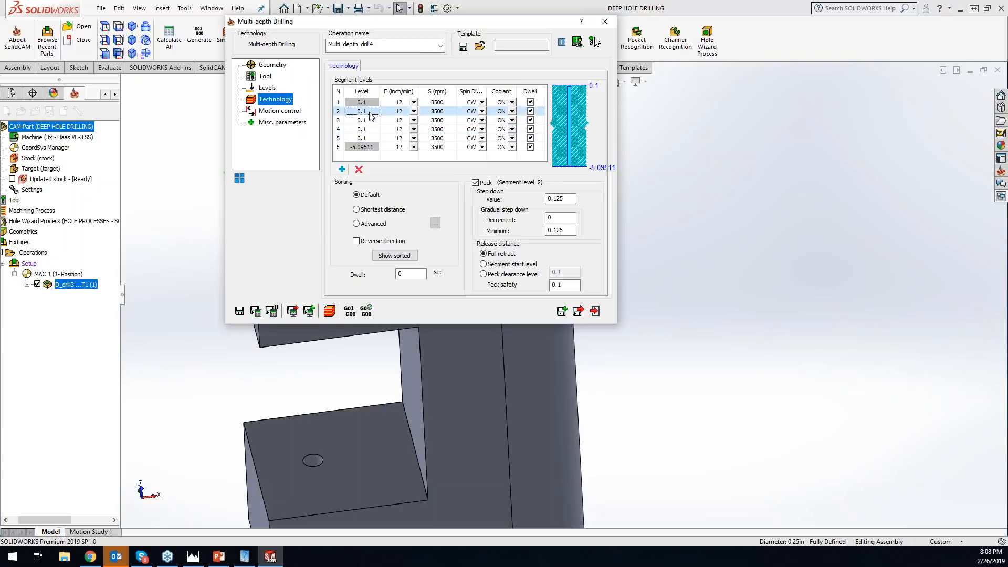
click(369, 113)
drag(369, 112, 329, 114)
text(-2.)
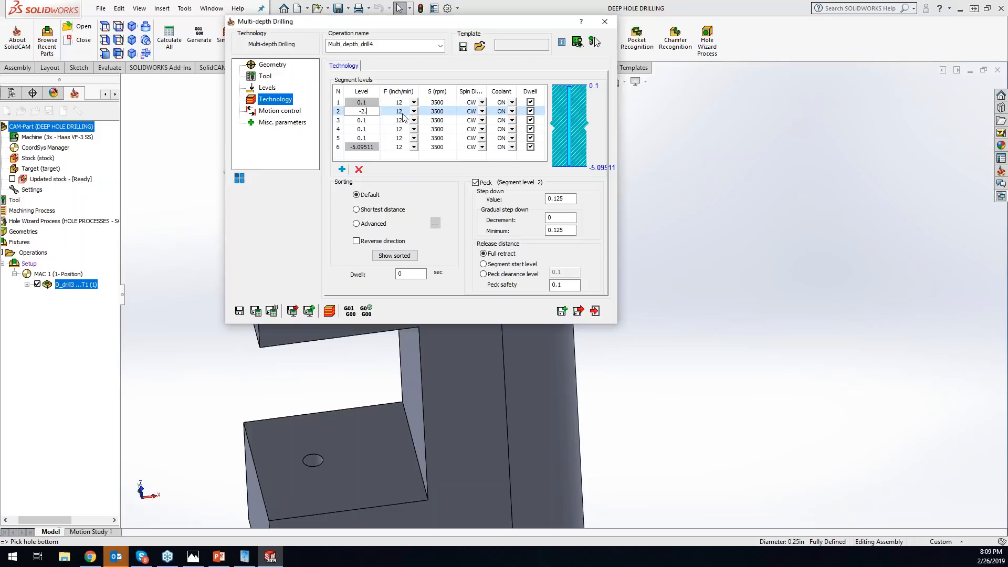
Set the third segment's level to -1.75 with a 50 inch/min feed, and turn off its dwell.
click(374, 121)
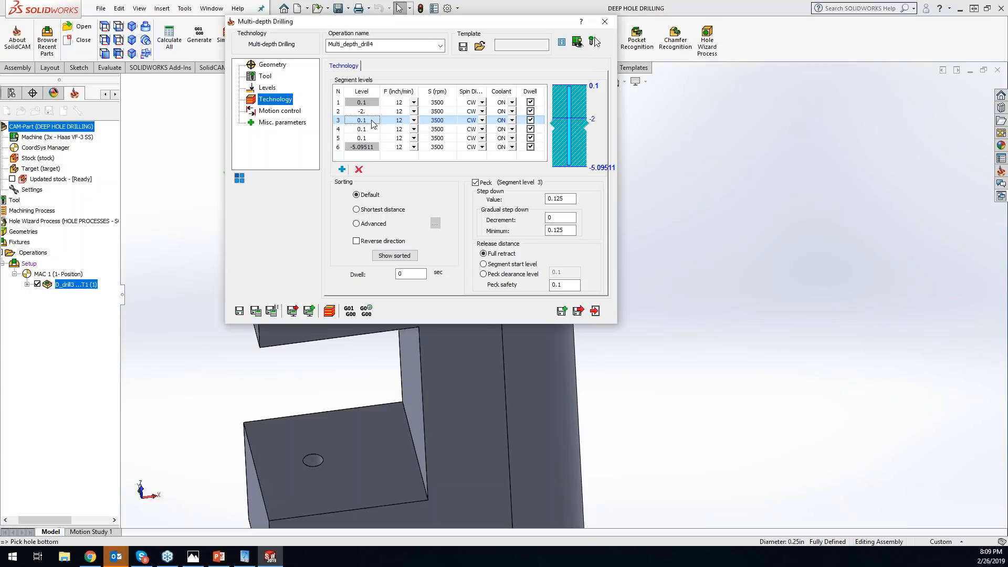
click(374, 121)
text(-1.75)
click(414, 120)
click(415, 121)
text(50)
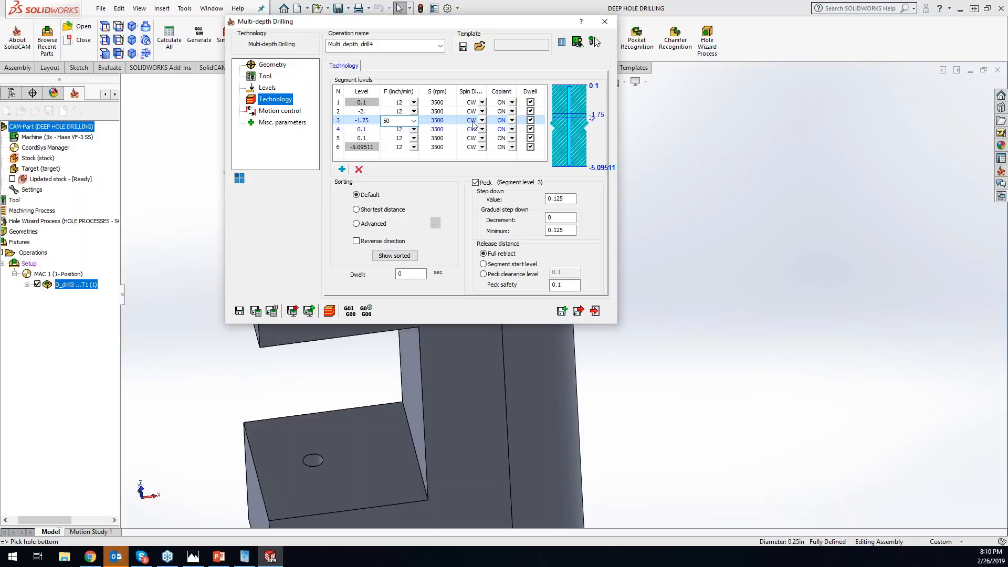
click(530, 120)
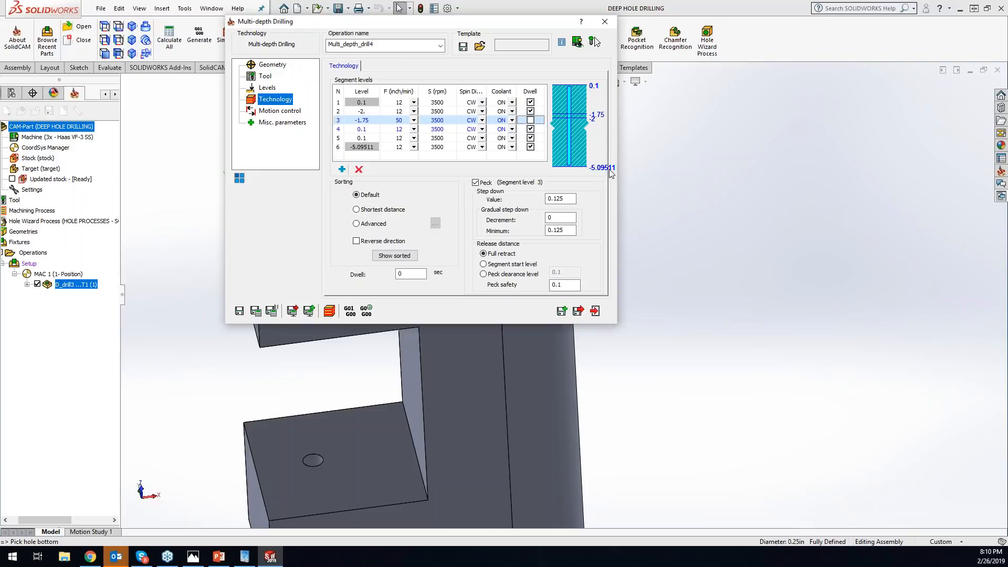
Set the fourth segment's level to -3 and its feed to 8 inch/min.
click(371, 131)
click(372, 131)
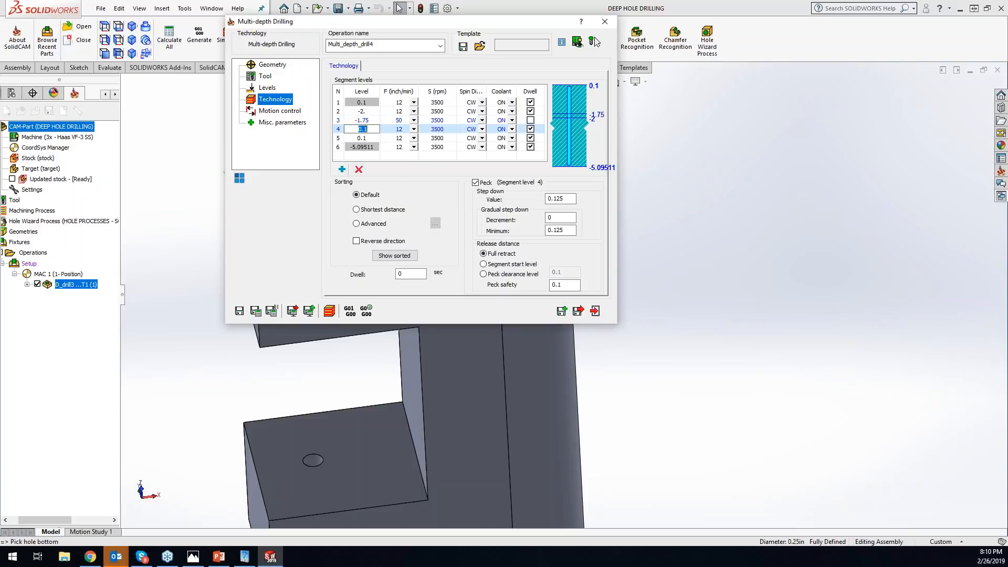
text(-3.)
key(Tab)
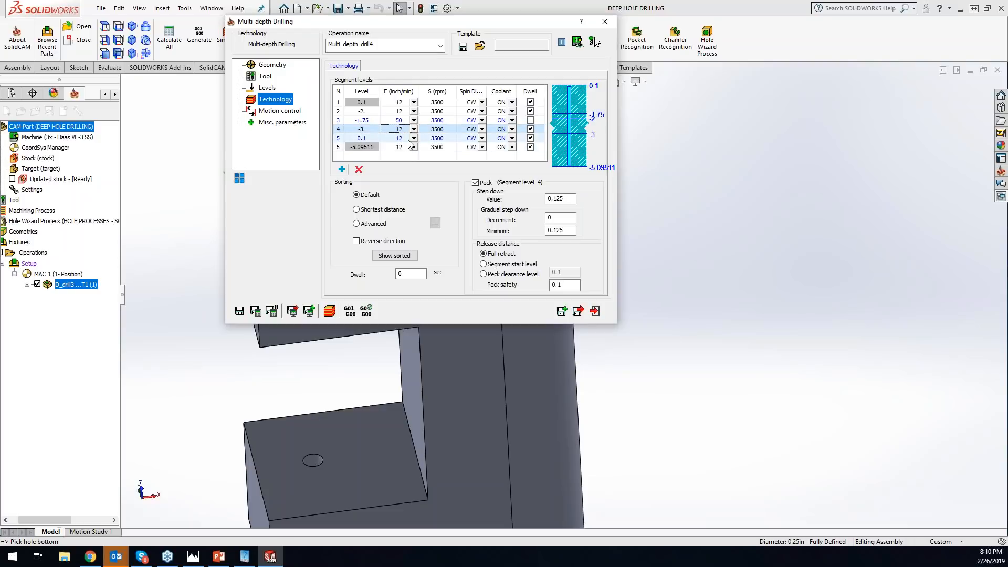
click(413, 129)
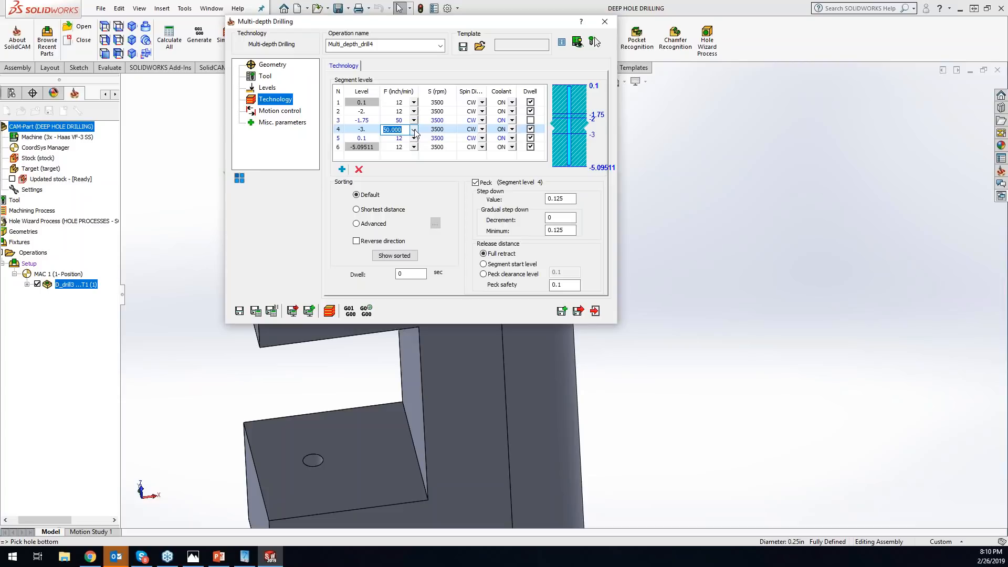
text(8)
click(437, 130)
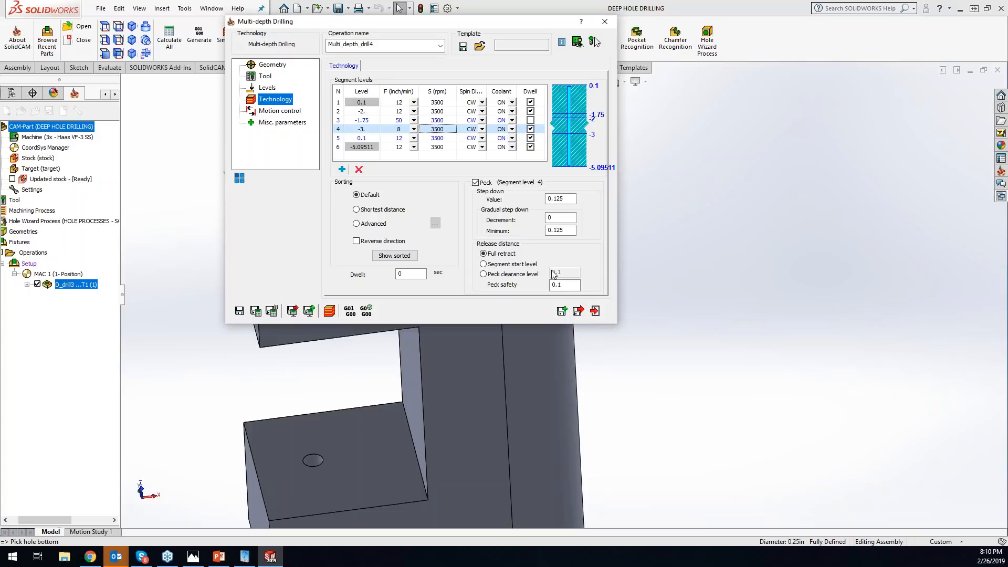
Set the peck release distance to Segment start level.
click(483, 264)
click(370, 112)
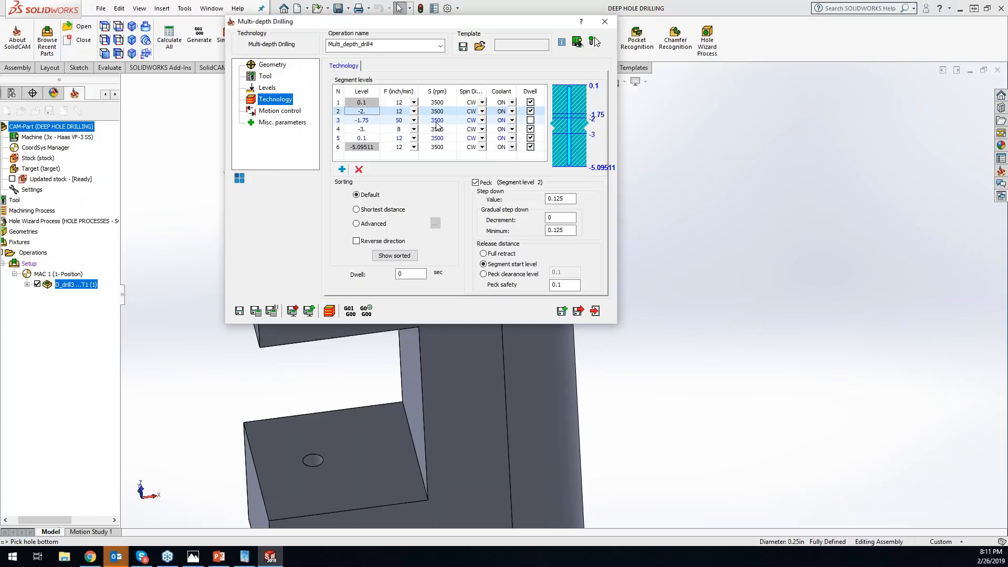
Set the spin direction of the third segment, at level -1.75, to OFF.
click(481, 121)
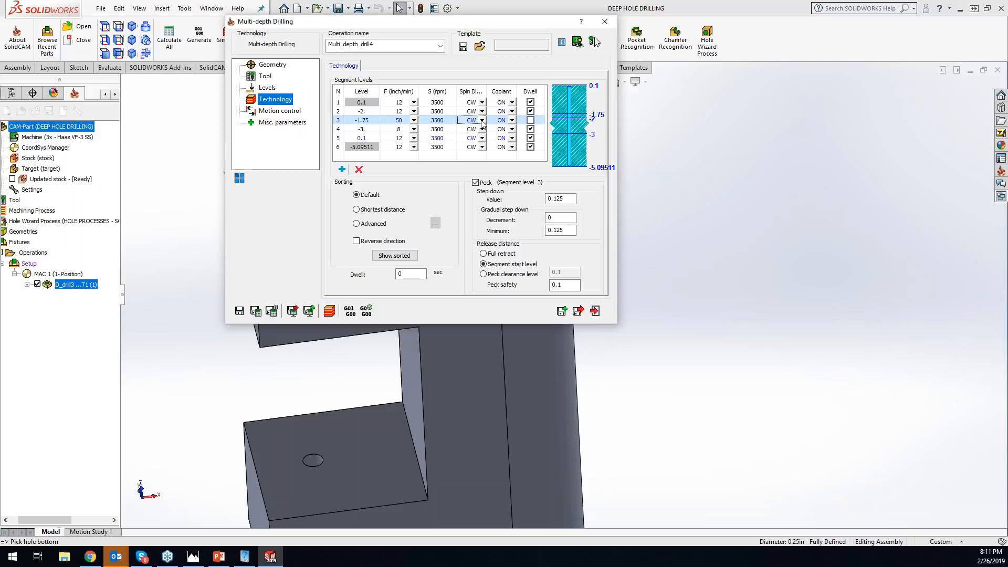
click(481, 121)
click(482, 121)
click(469, 146)
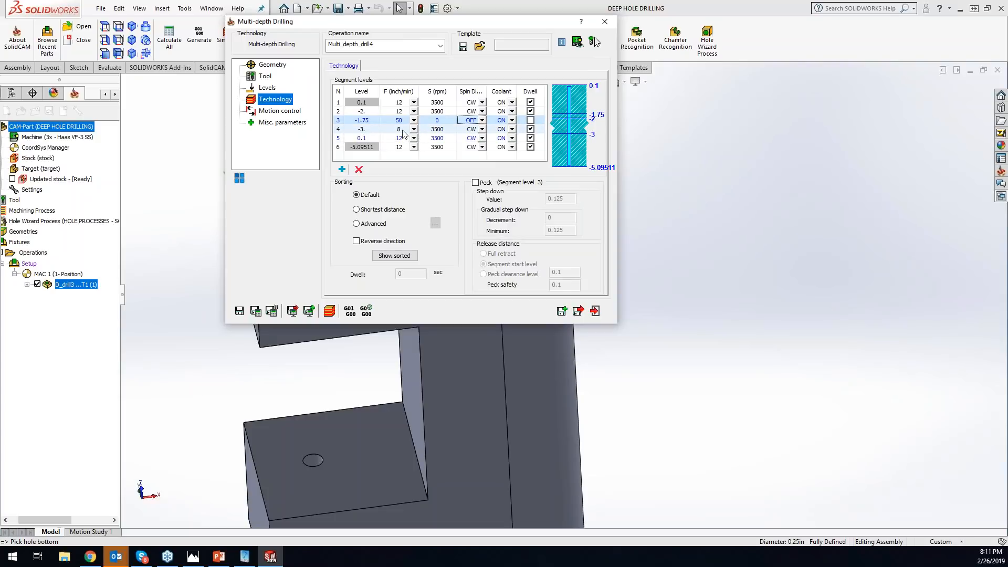
Set the fourth segment's spindle speed to 2500 rpm.
click(450, 131)
click(449, 130)
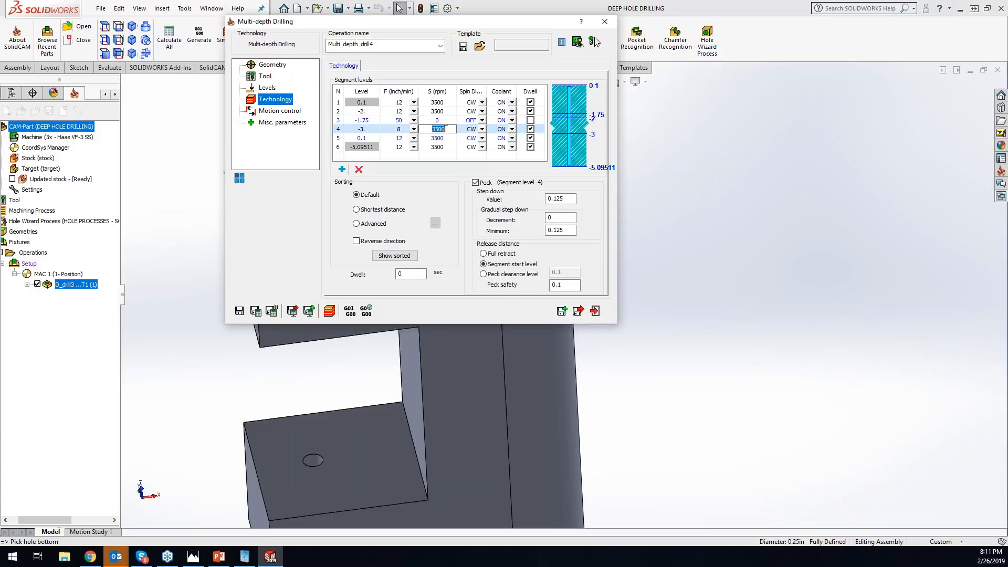
text(2500)
Set the fifth segment's level to -5.0, its feed to 6 inch/min and its spindle speed to 2000 rpm.
click(366, 139)
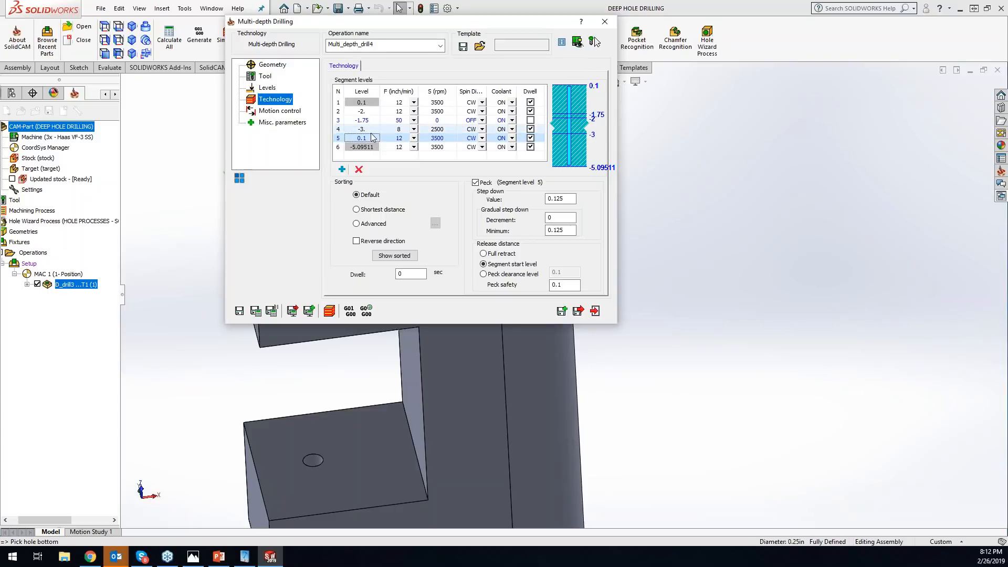
click(374, 138)
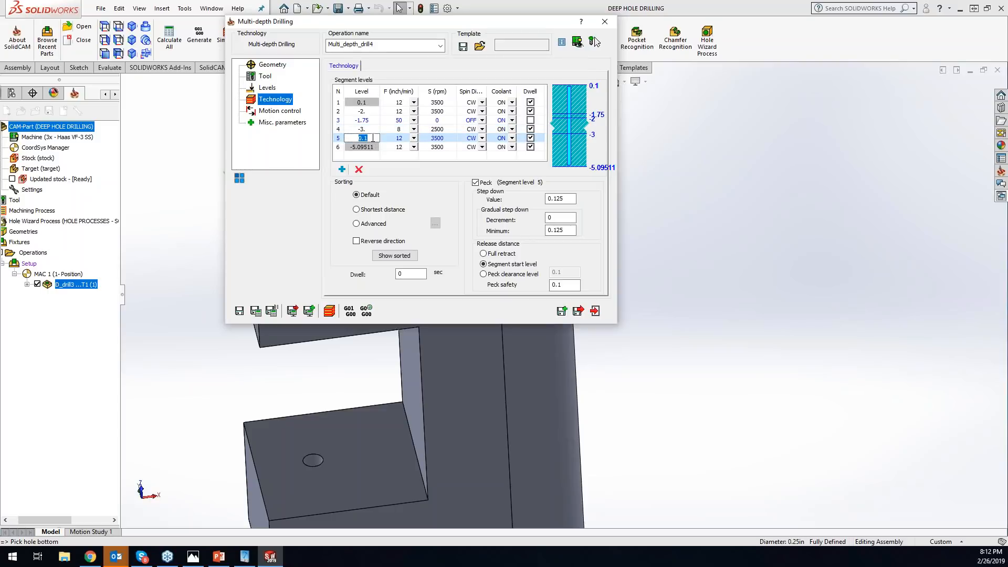
text(-5.0)
click(413, 140)
click(413, 139)
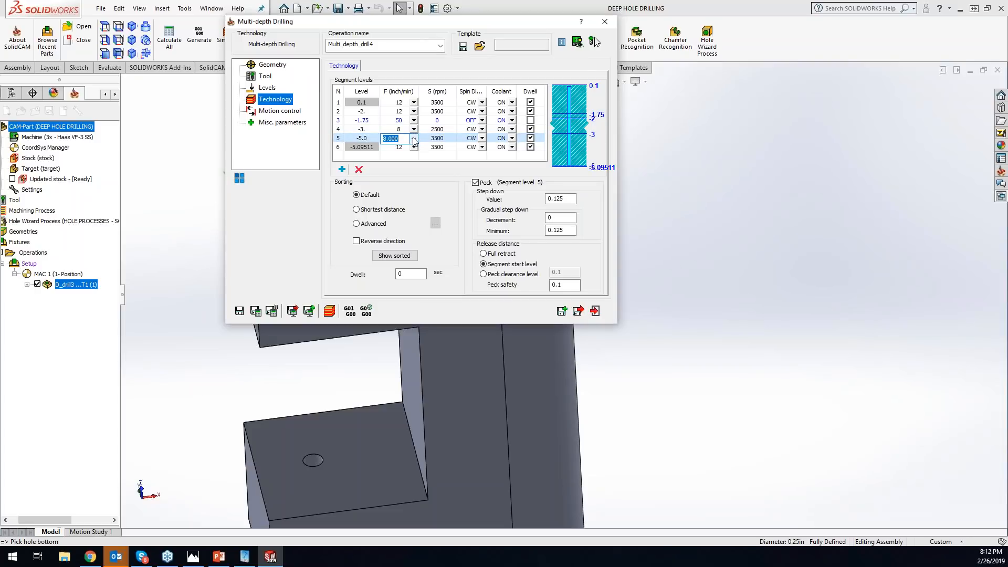
text(6)
click(453, 141)
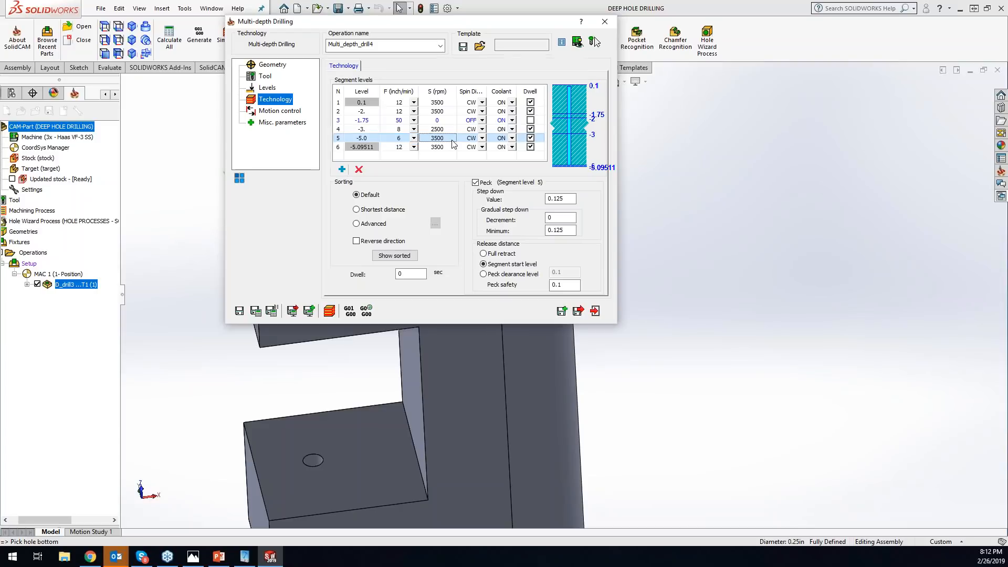
click(451, 140)
text(2000)
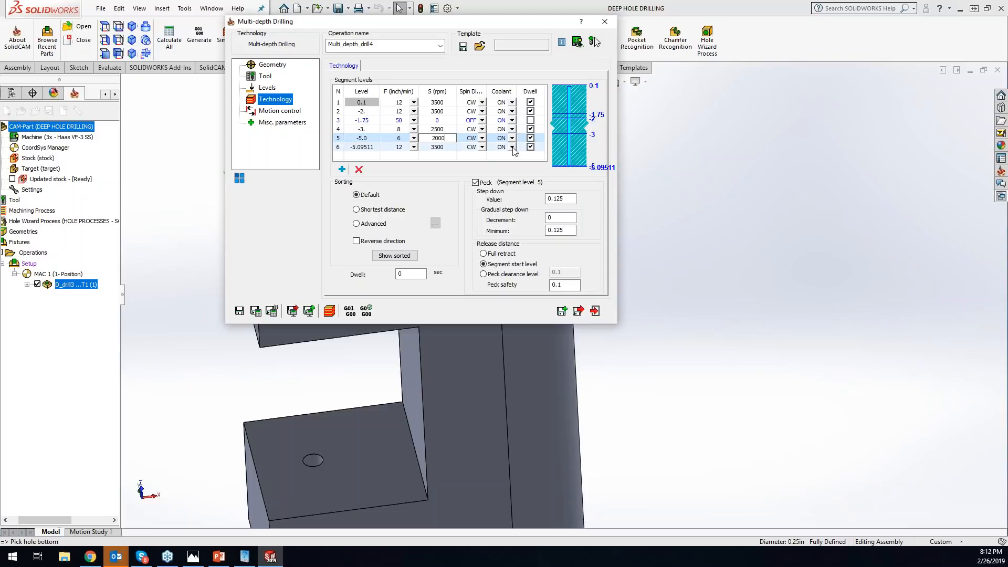
Set the sixth segment's spin direction to CCW and its spindle speed to 500 rpm.
click(440, 147)
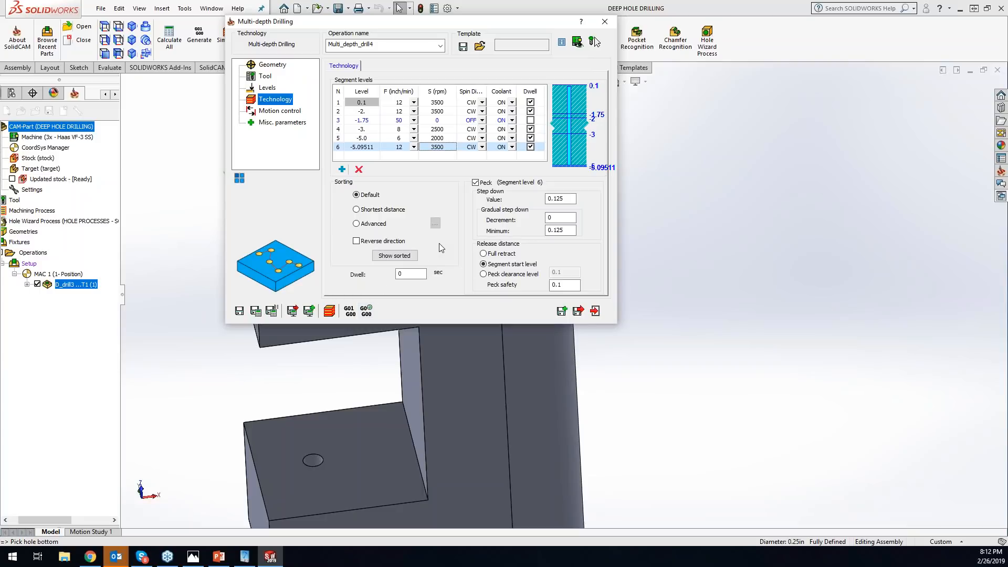
click(596, 39)
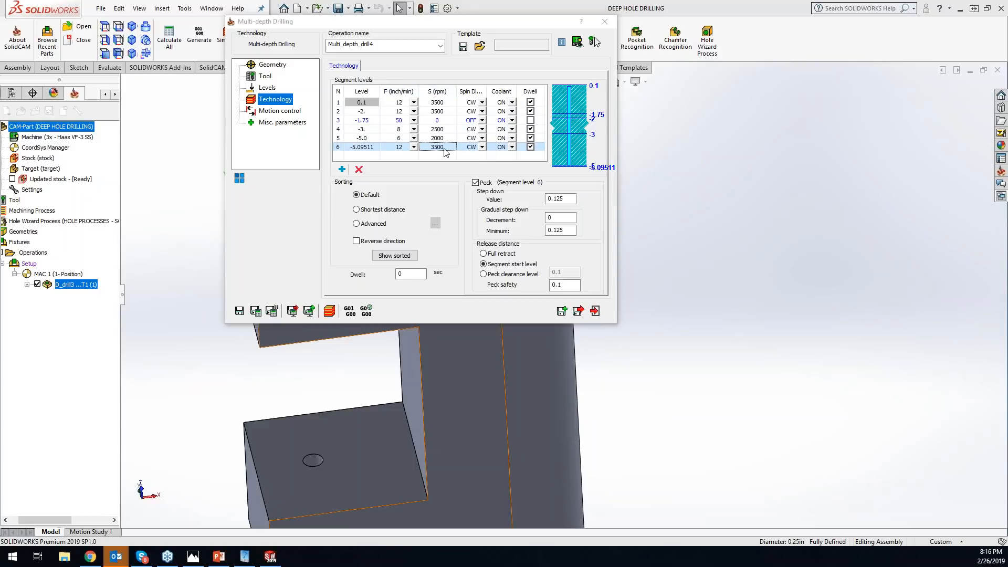
click(482, 149)
click(481, 148)
click(477, 164)
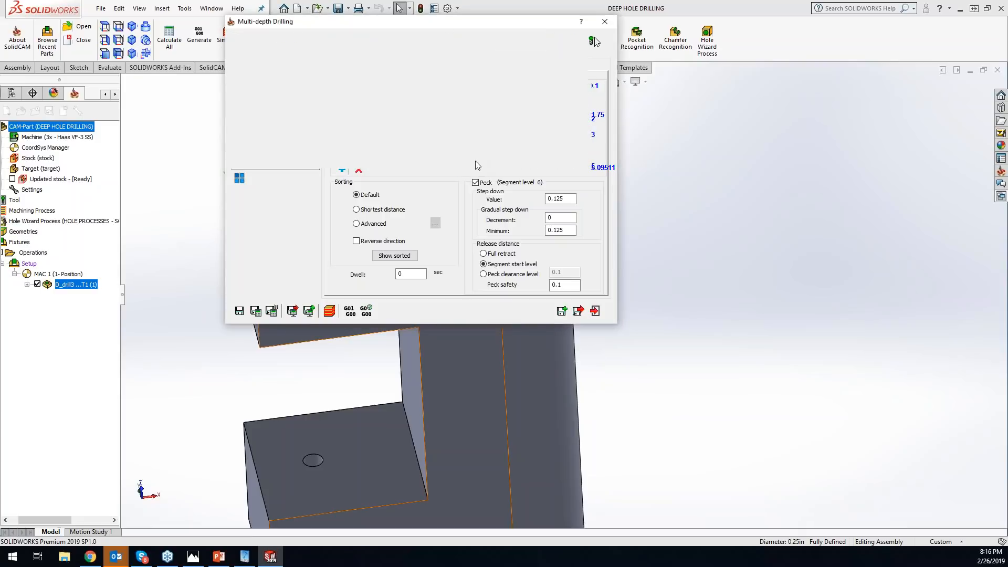
click(447, 149)
text(500)
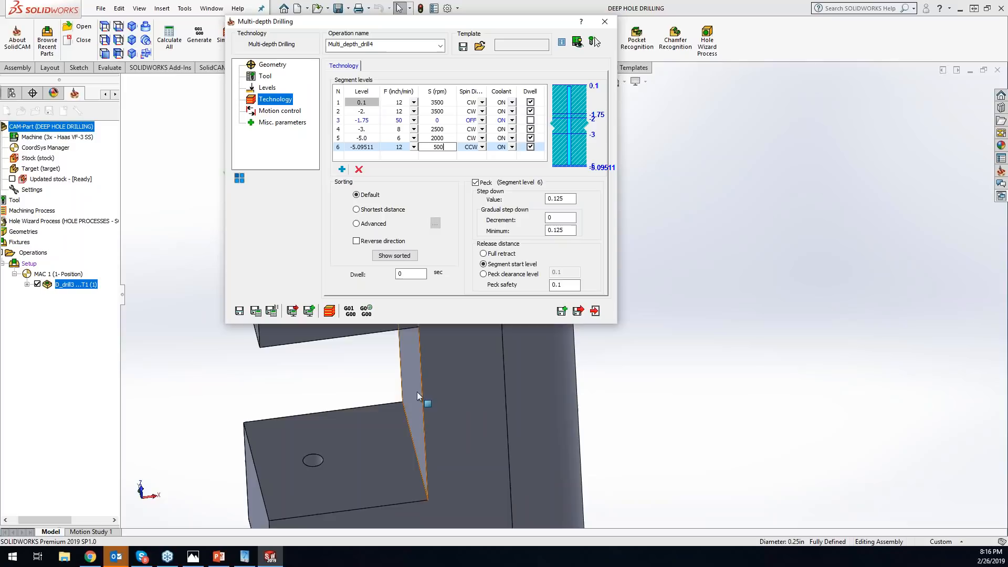
Set the multi-depth drilling dwell time to 0.0005 sec.
click(414, 275)
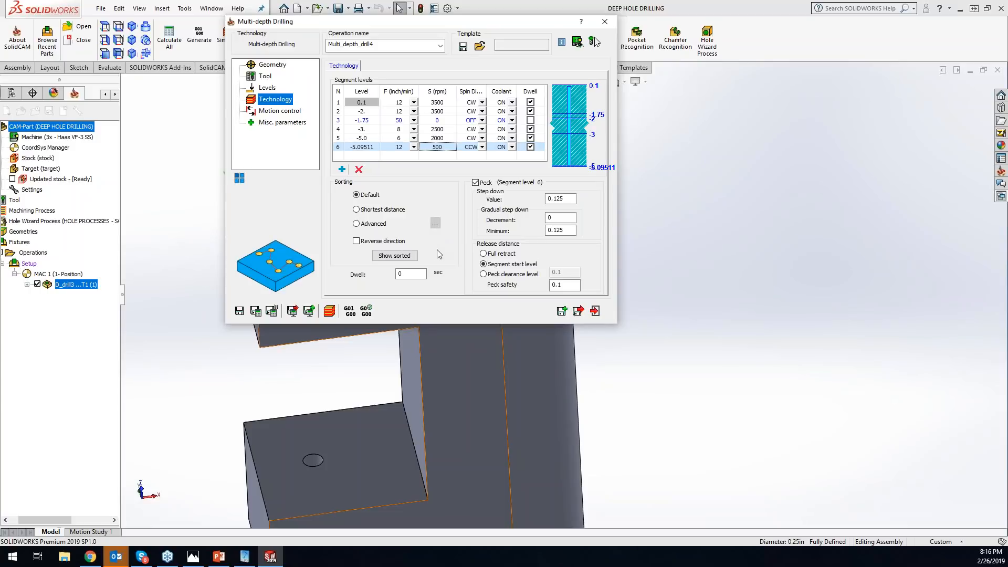
click(419, 273)
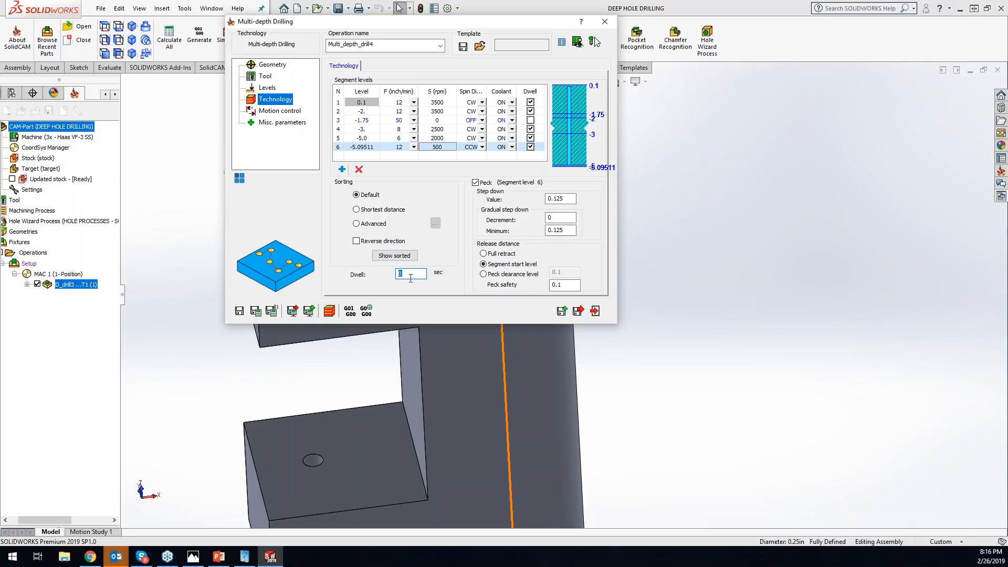
text(.0005)
click(445, 138)
Set the dwell time to 1 sec and go through the settings of segments 4, 3 and 2.
drag(420, 273, 366, 272)
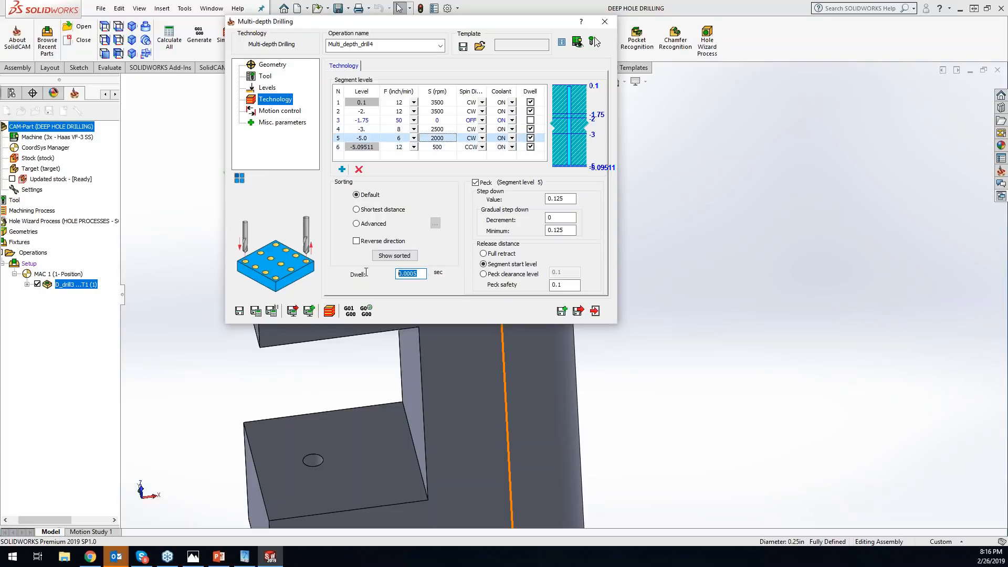
text(1)
click(380, 130)
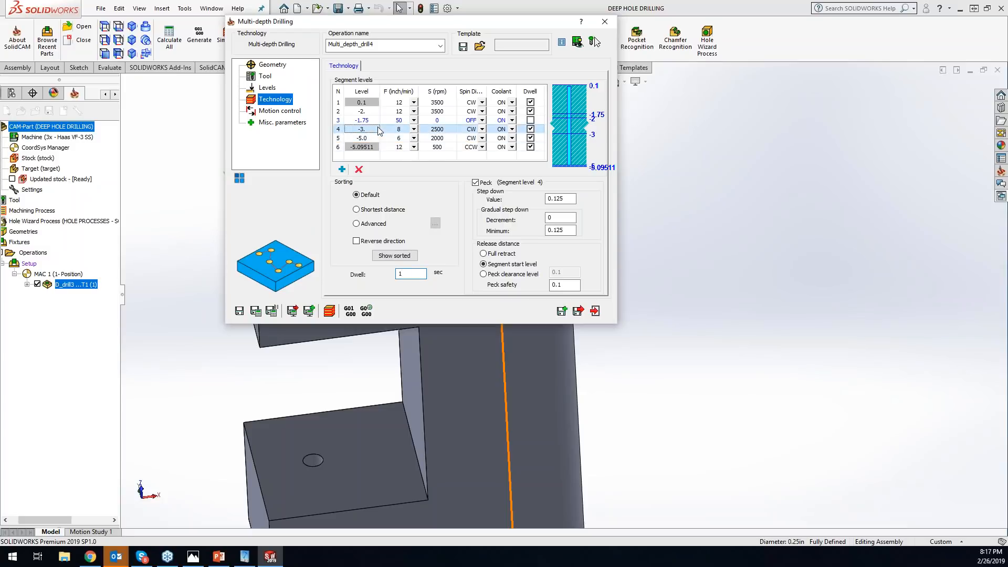
drag(414, 273, 372, 275)
click(410, 118)
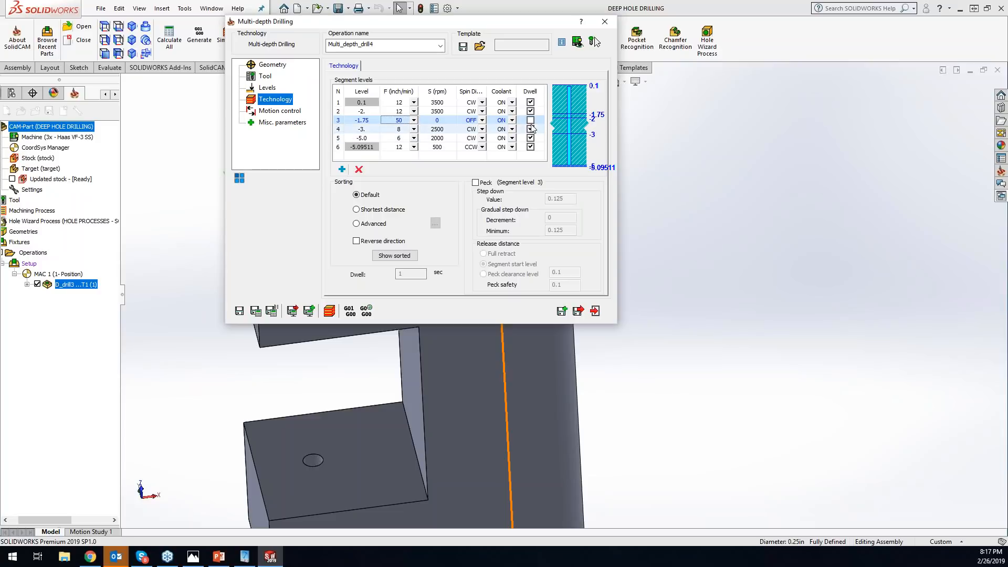
click(390, 111)
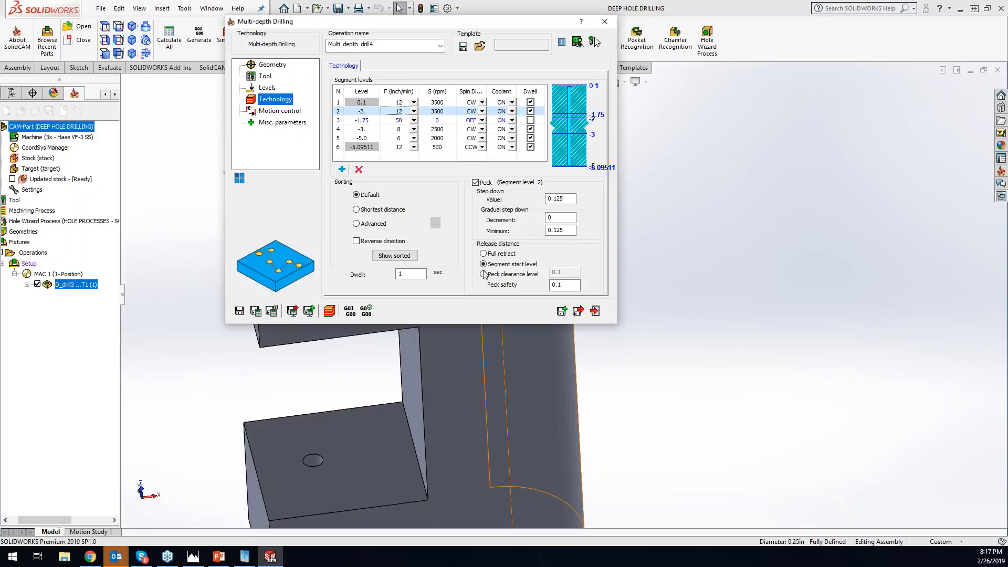
Save and calculate the multi-depth drilling operation and start stepping through it in a SolidVerify simulation.
click(271, 312)
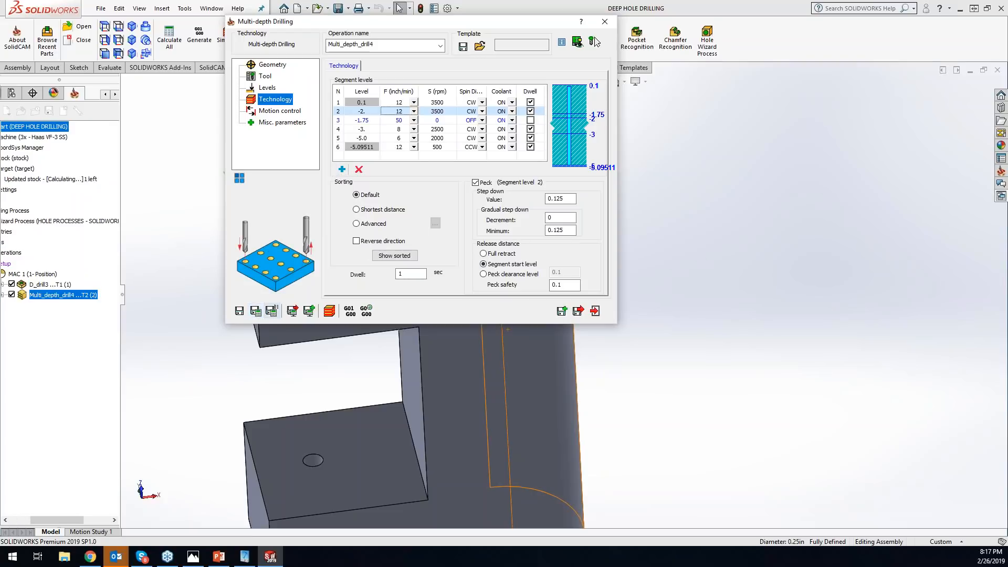
click(329, 311)
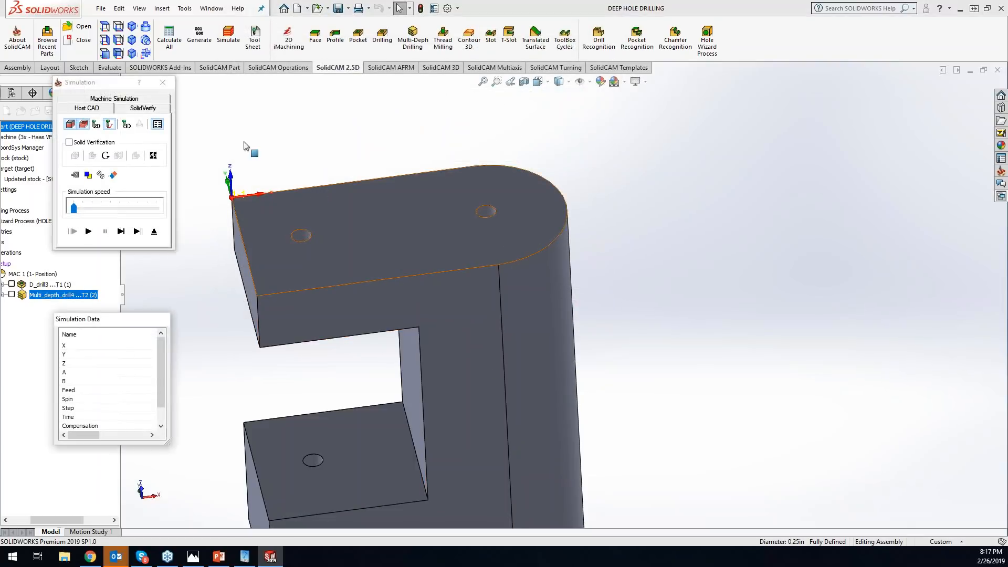
click(142, 108)
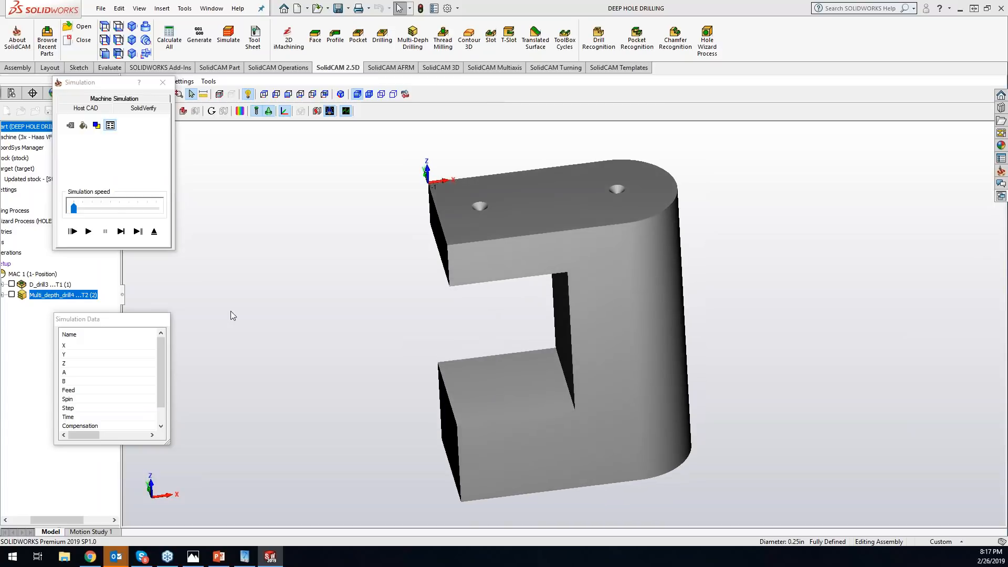
click(121, 232)
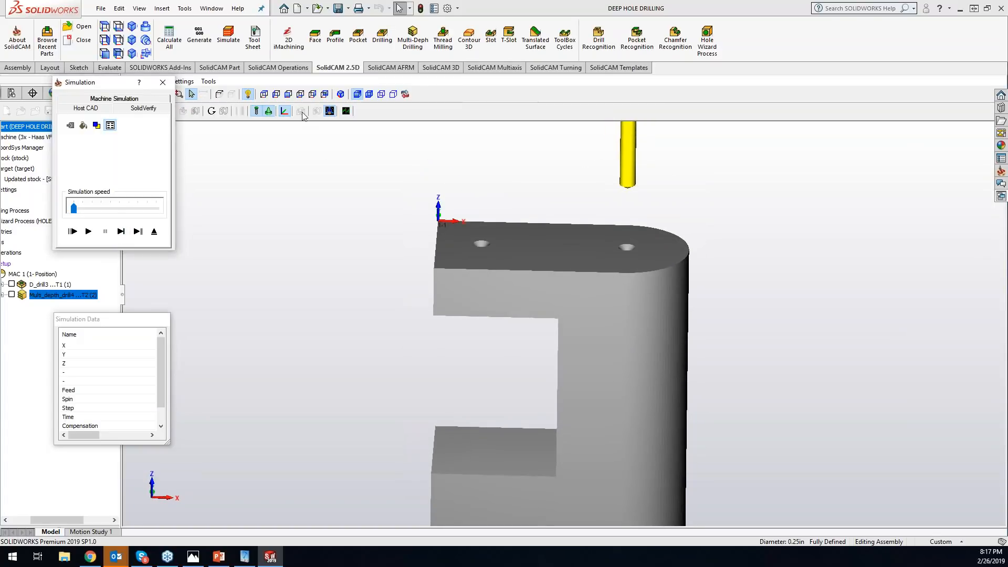
Show the simulated stock in a side view with see-through shading, framed closely around the drill entry.
click(277, 95)
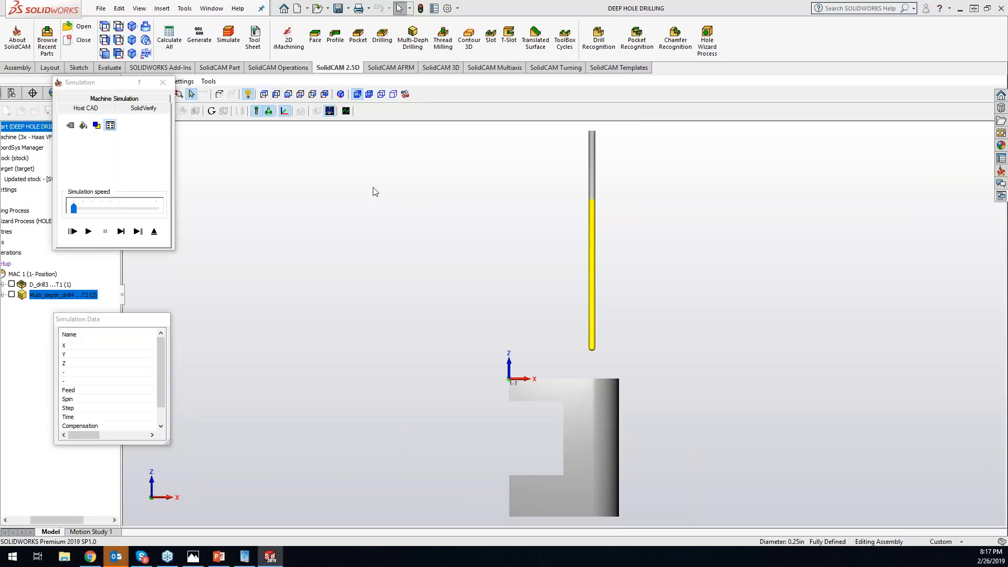
scroll(609, 471, down, 2)
middle_drag(606, 477, 606, 478)
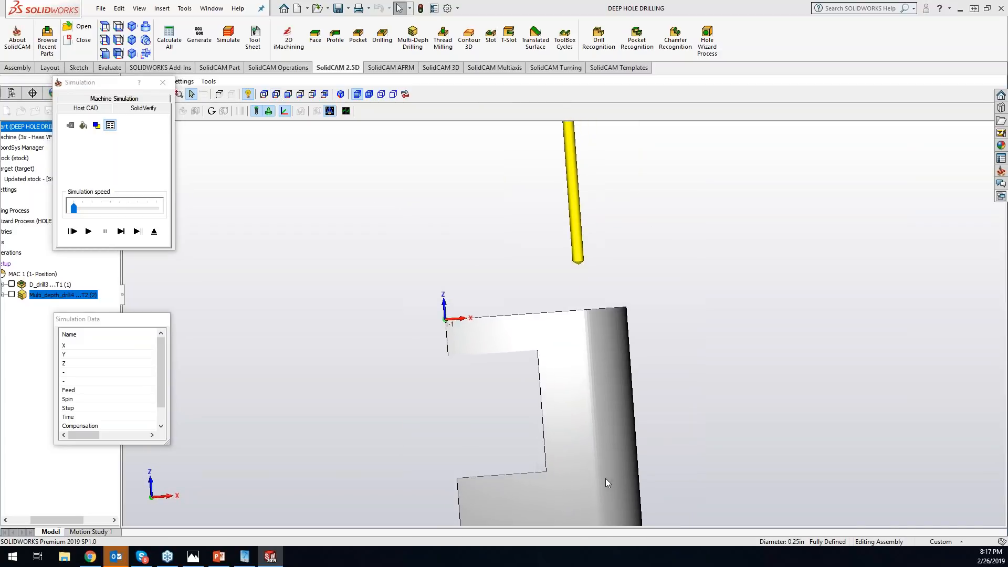
click(288, 95)
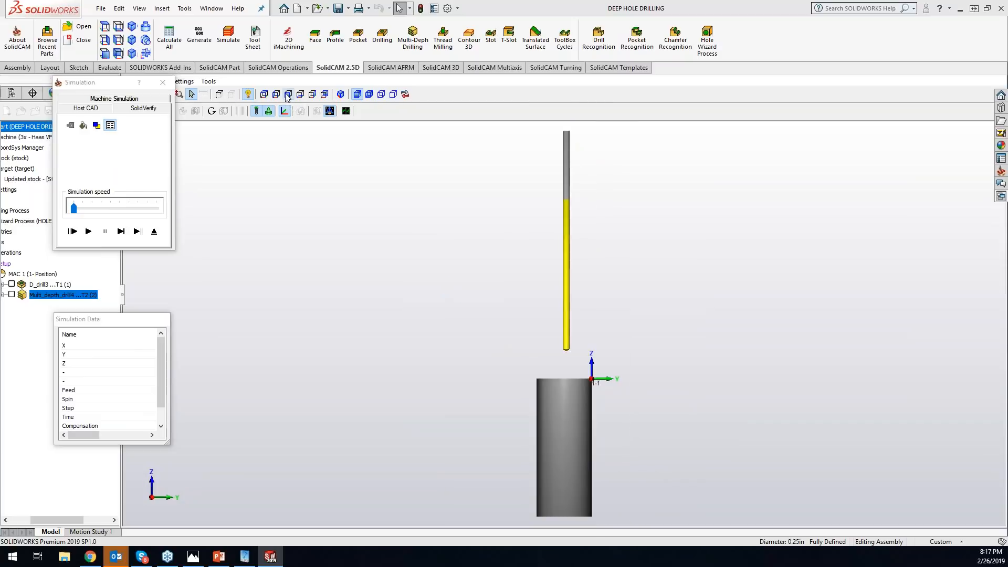
scroll(604, 469, down, 1)
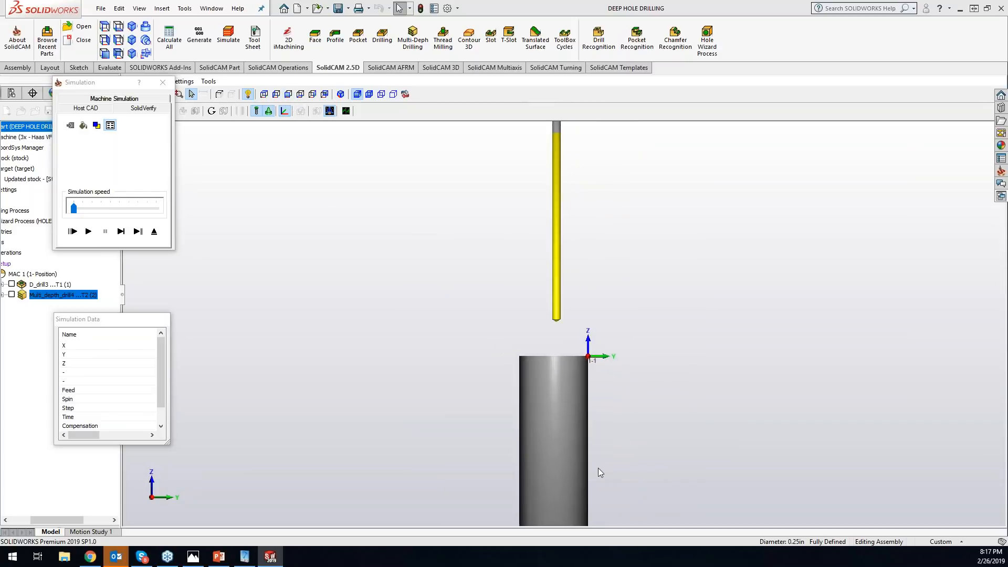
scroll(600, 472, down, 2)
click(370, 95)
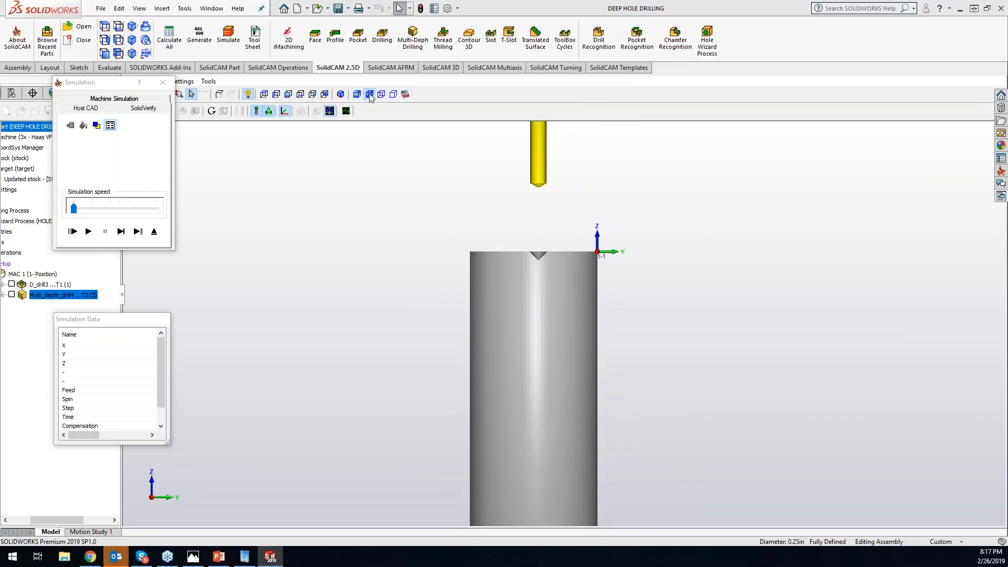
scroll(628, 470, down, 2)
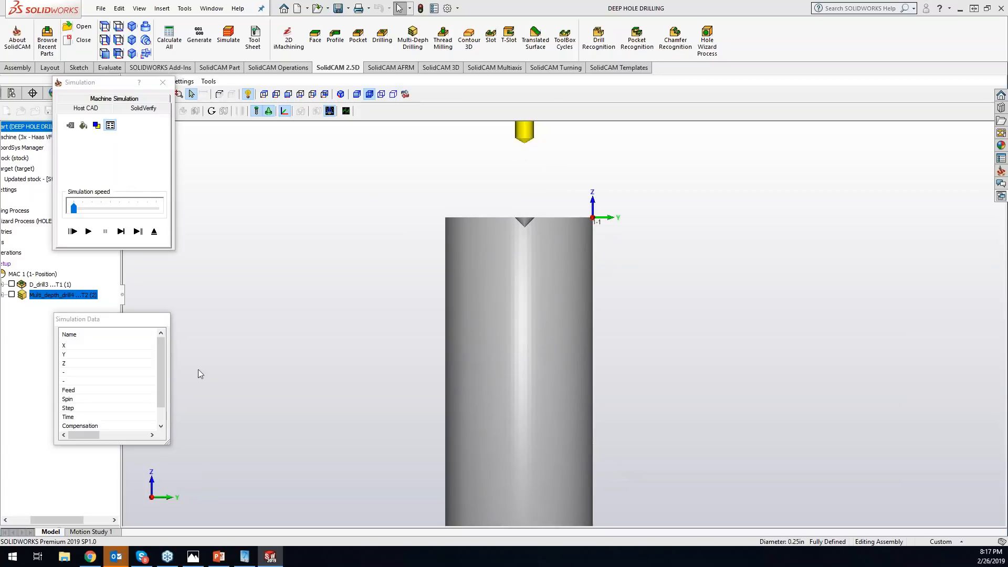
Advance the simulation move by move to examine how the drill enters the hole and pecks through the upper segments.
click(120, 231)
click(121, 231)
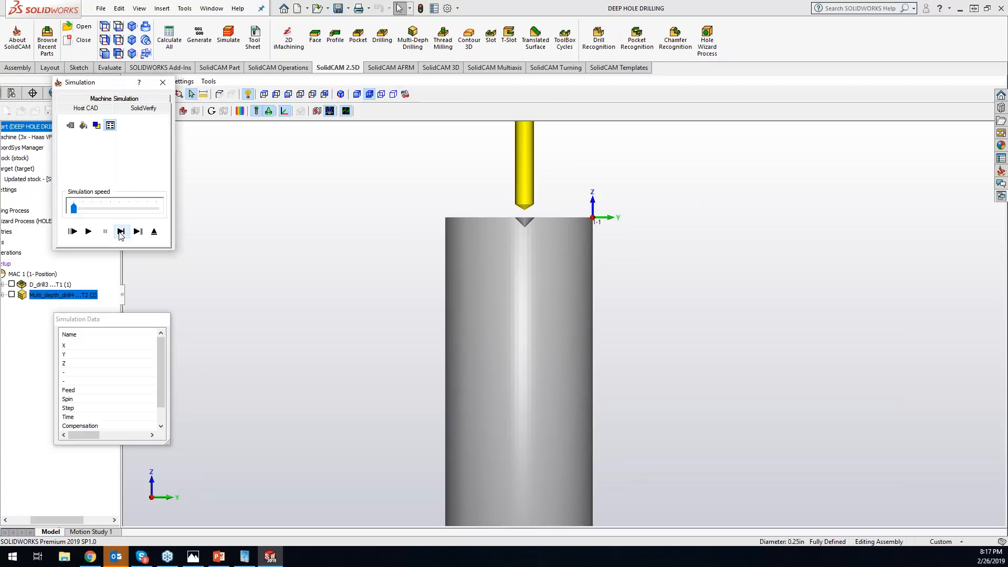
key(alt+space)
click(120, 232)
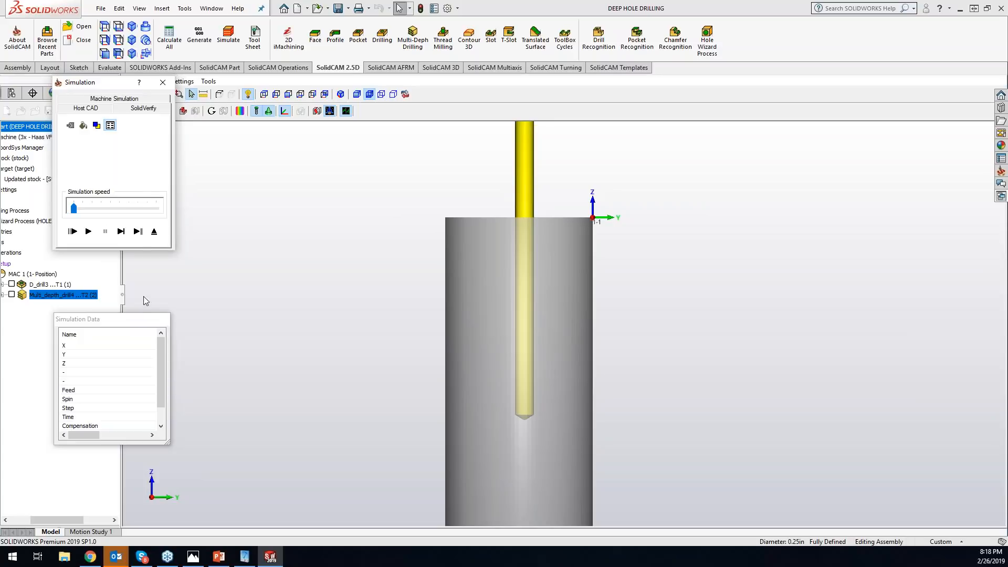
click(120, 232)
click(121, 231)
click(120, 232)
click(121, 232)
click(121, 231)
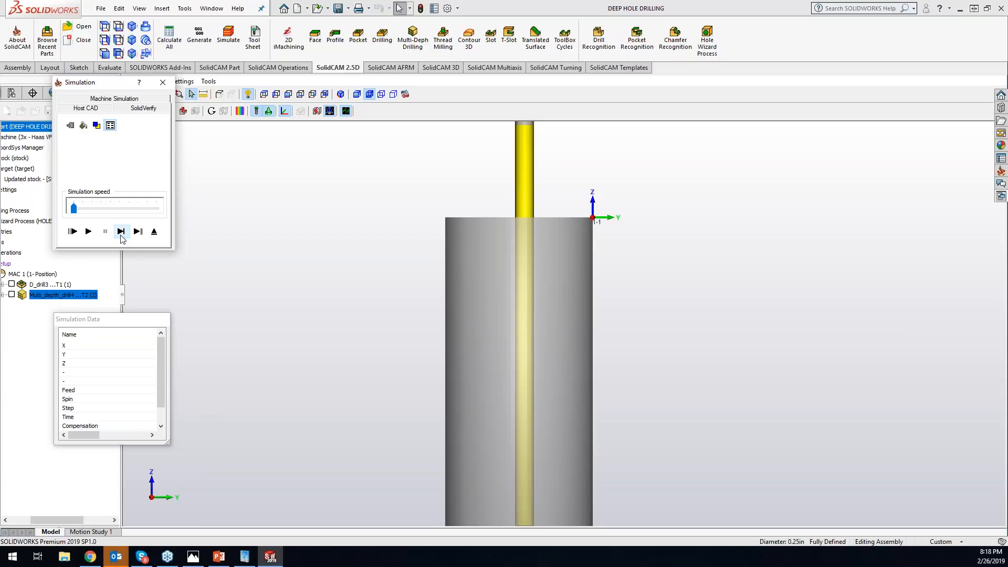
Step the simulation until the drill breaks through the stock's bottom and retracts, and close the simulation and the operation.
scroll(546, 415, up, 4)
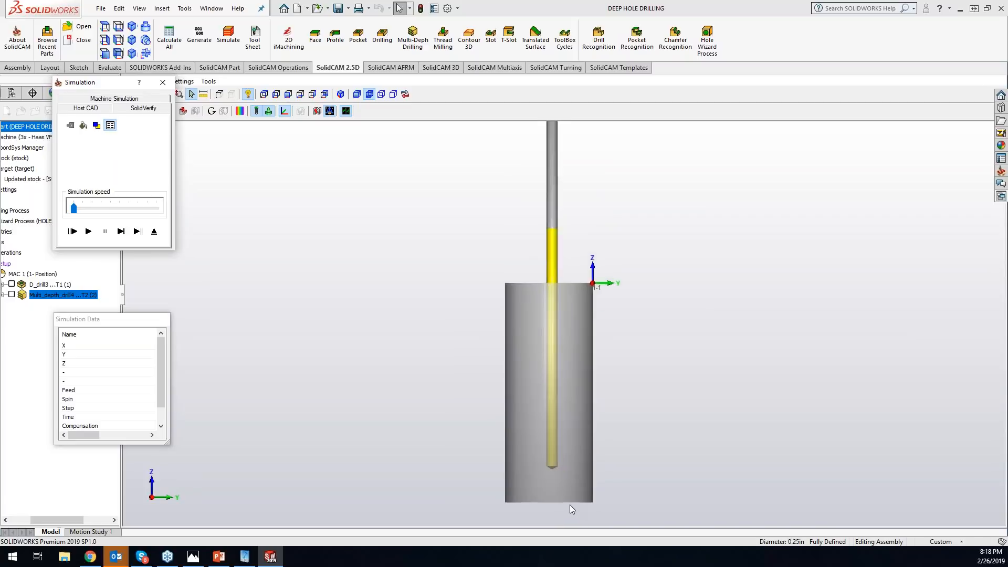
scroll(566, 503, down, 3)
click(121, 232)
click(121, 232)
click(121, 232)
click(121, 232)
click(121, 232)
click(121, 232)
click(121, 232)
click(122, 232)
click(121, 232)
click(122, 232)
click(121, 232)
click(121, 232)
click(121, 232)
click(121, 232)
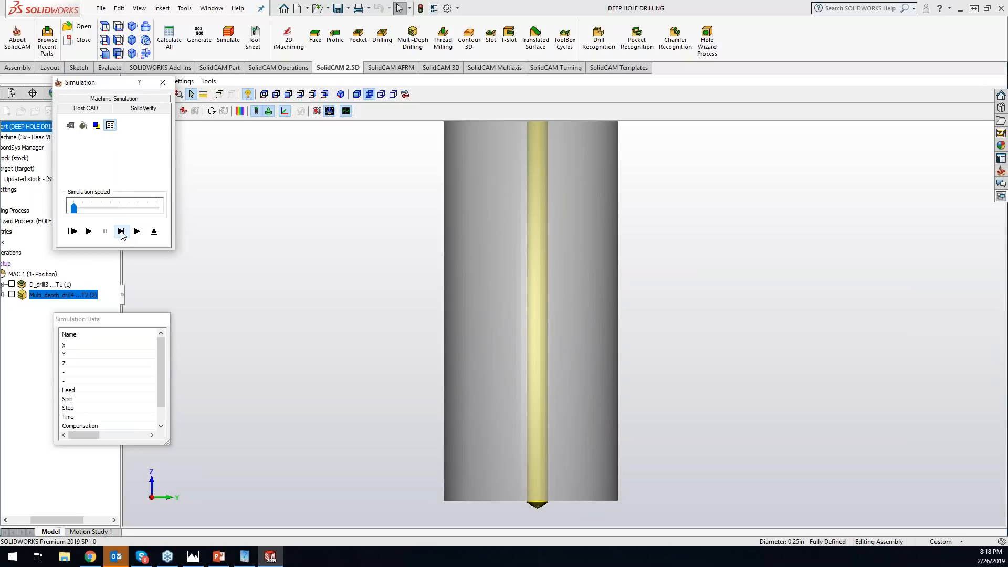
click(121, 232)
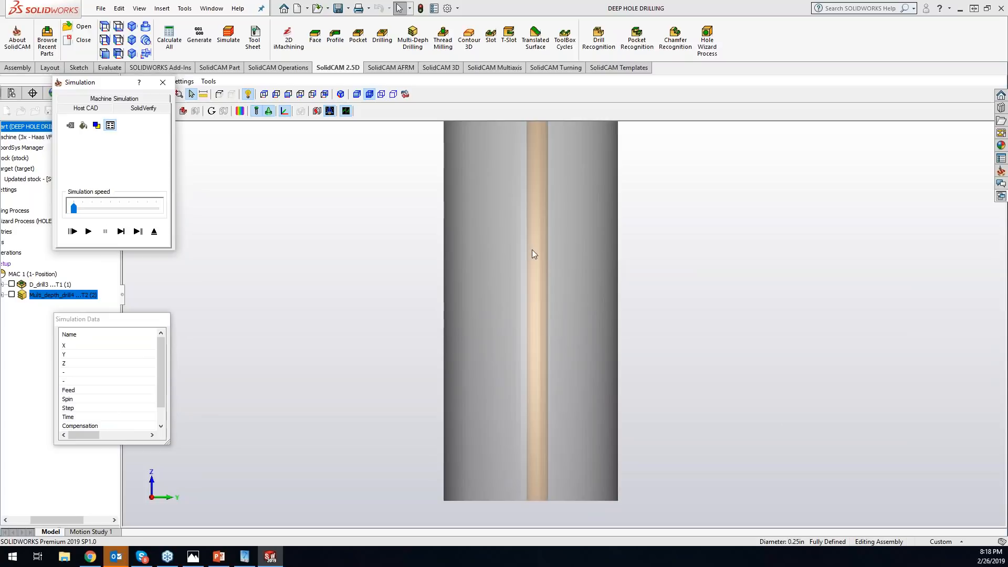
scroll(620, 285, up, 3)
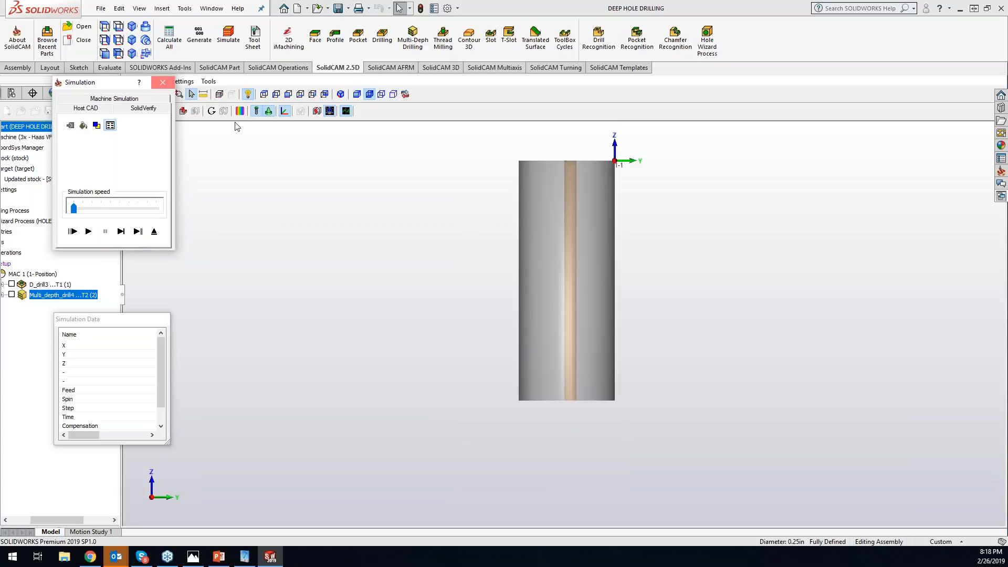
click(163, 82)
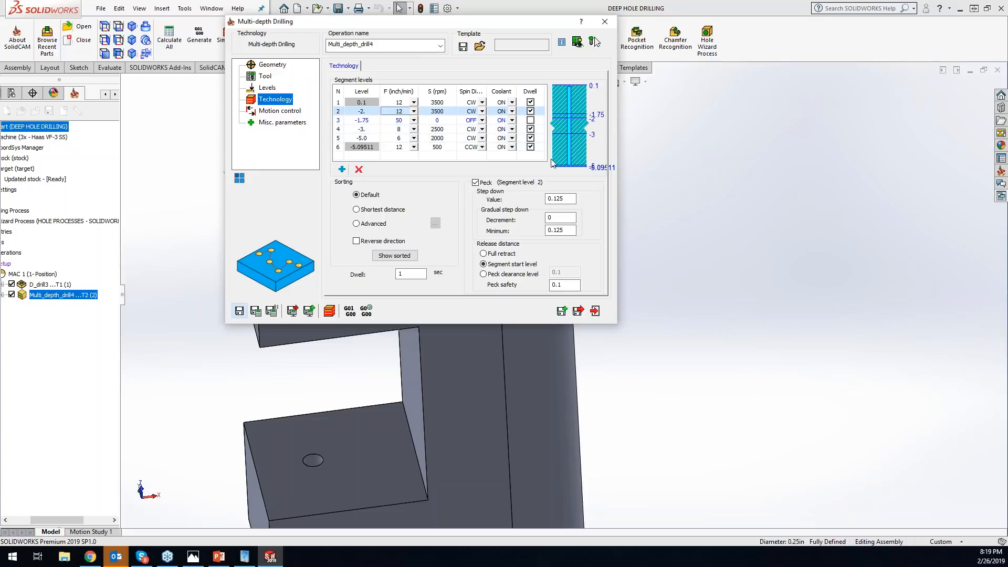
click(605, 21)
Examine the part from above and below to see where the holes cross the open gap and exit.
scroll(375, 305, up, 5)
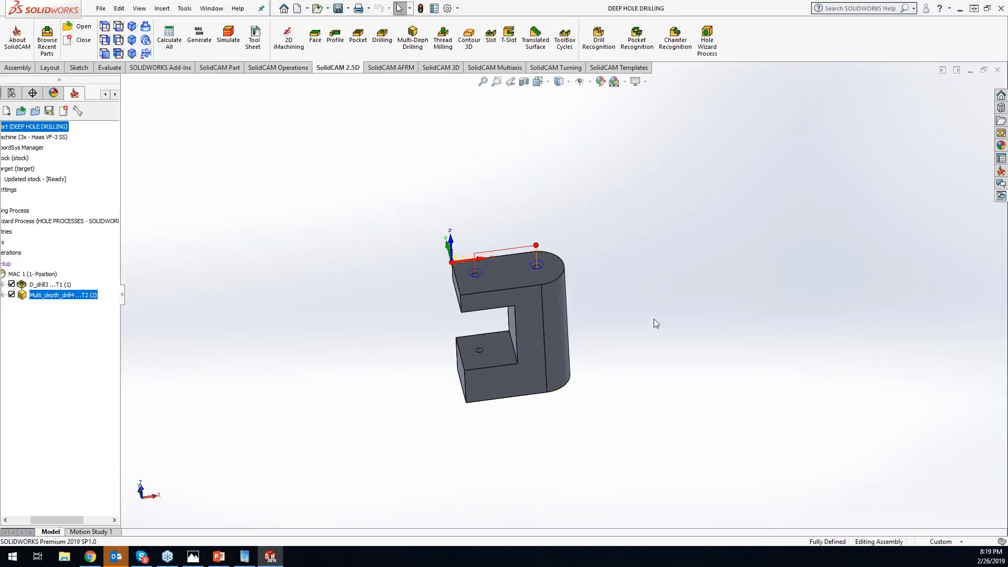
scroll(650, 319, down, 3)
scroll(650, 323, down, 3)
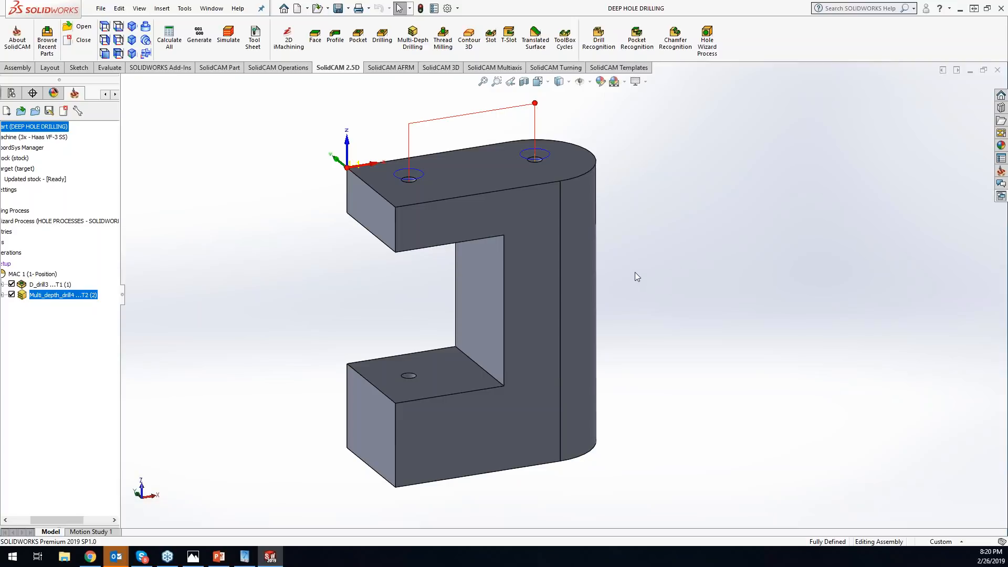
middle_drag(635, 273, 583, 247)
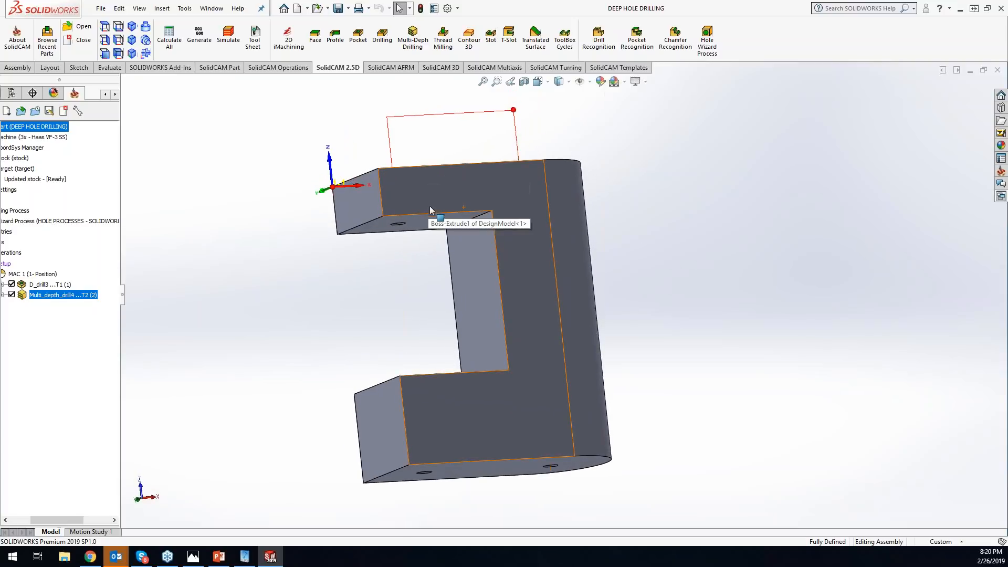
middle_drag(421, 192, 424, 174)
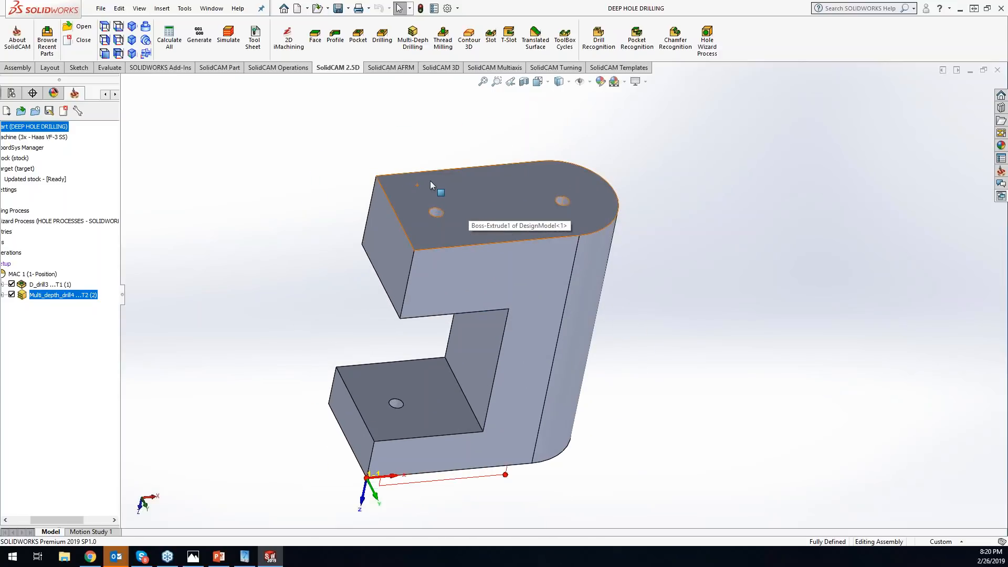
click(438, 217)
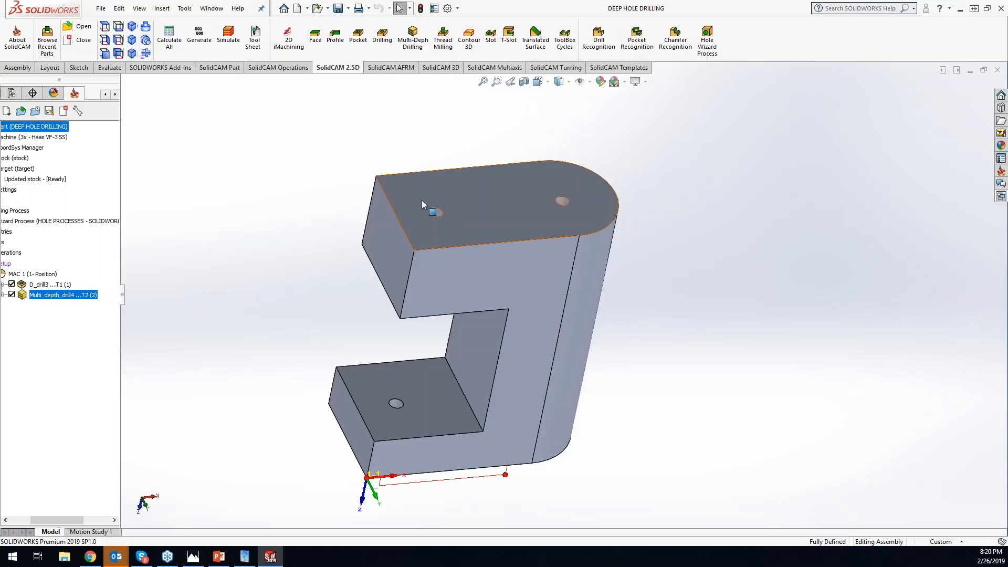
middle_drag(665, 246, 713, 255)
middle_drag(413, 174, 404, 199)
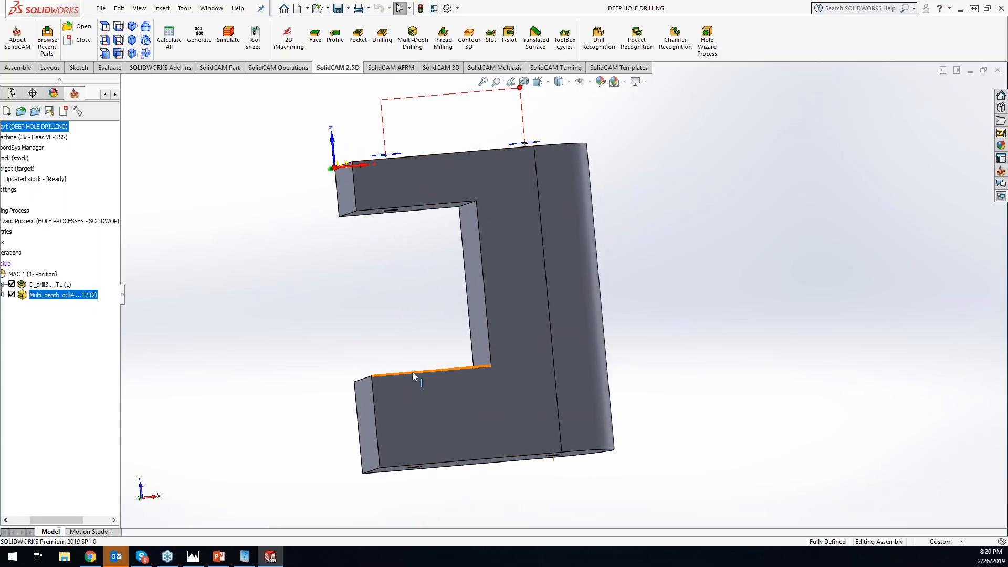
Create a new multi-depth drilling operation with the top-face hole nearest the coordinate origin as its drill geometry.
click(403, 43)
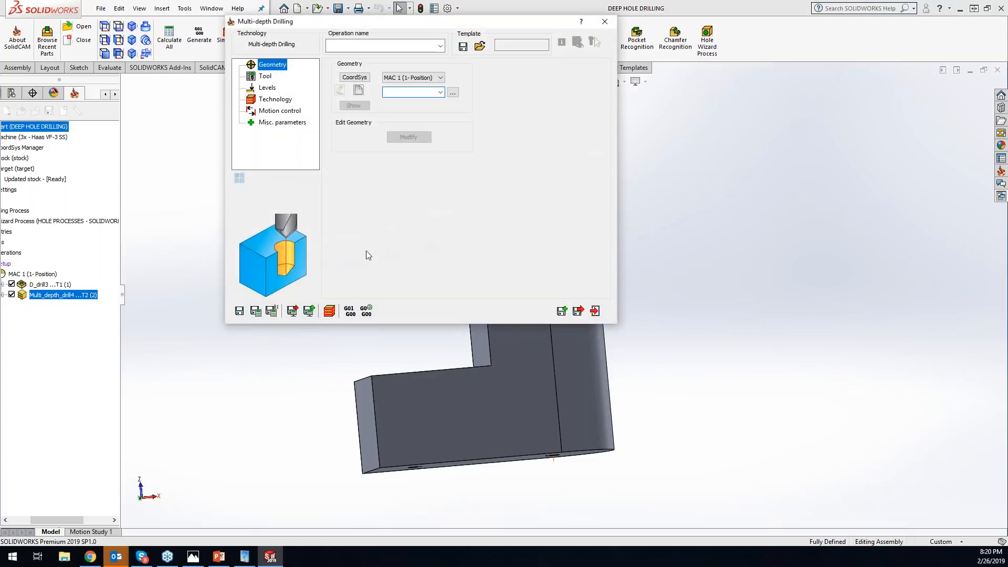
click(358, 92)
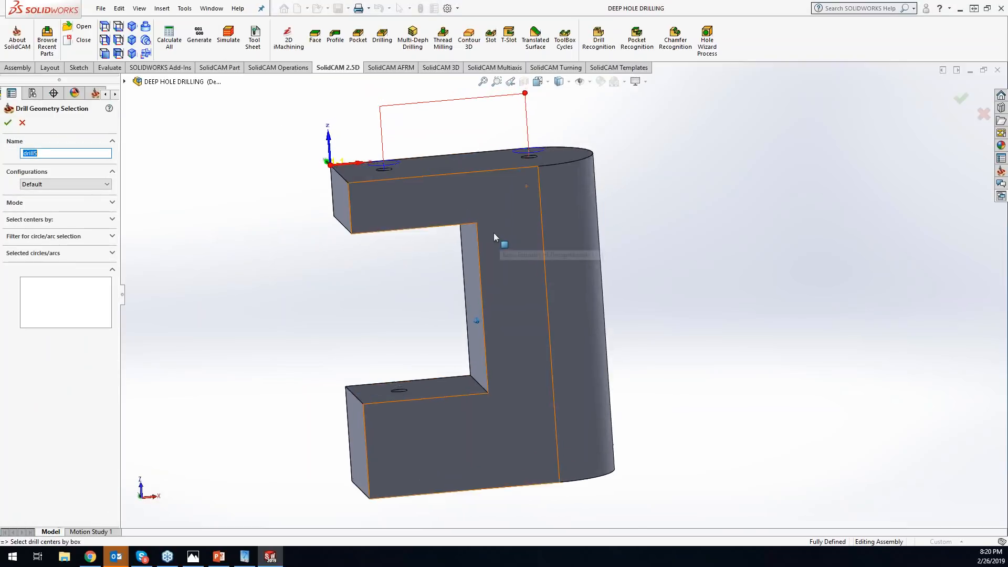
scroll(352, 235, down, 4)
click(434, 215)
click(8, 122)
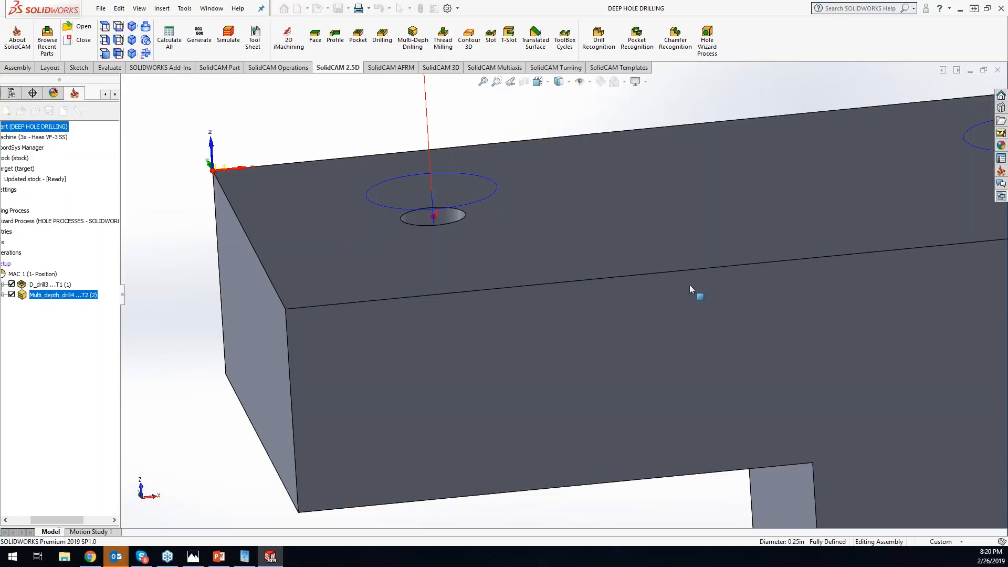
Assign the existing 0.25 inch drill, tool number 2, to the new multi-depth drilling operation.
click(267, 77)
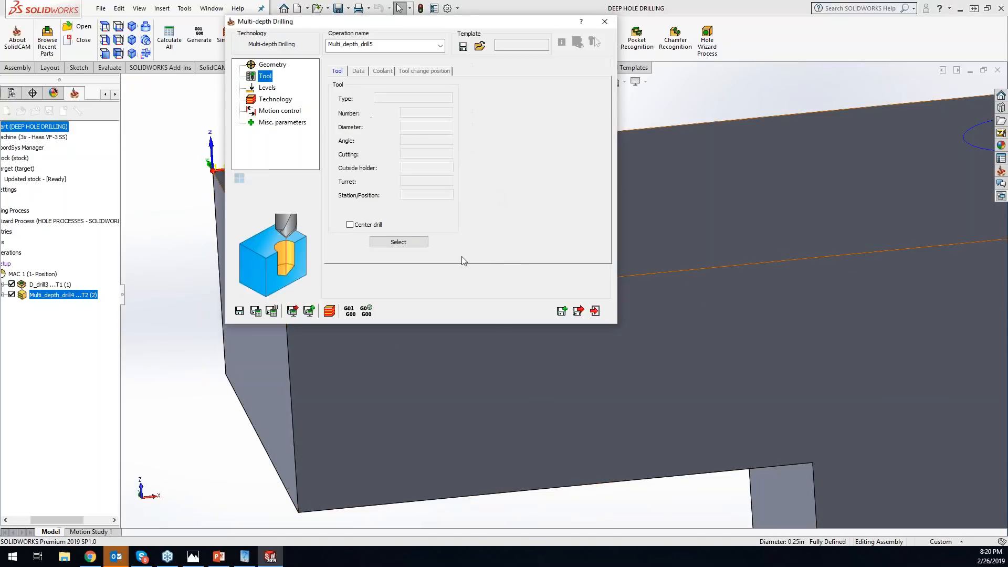
click(398, 241)
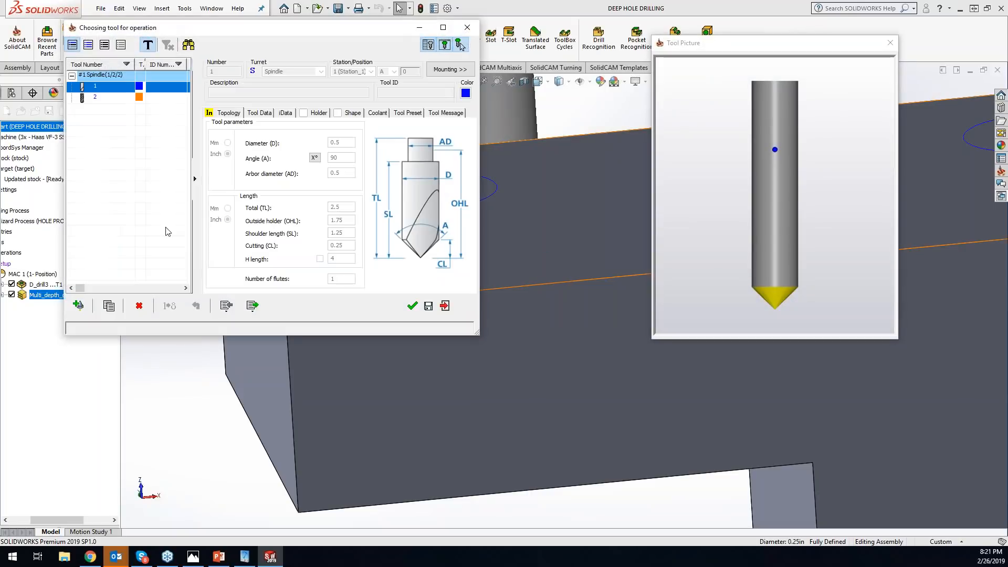
click(104, 98)
click(412, 307)
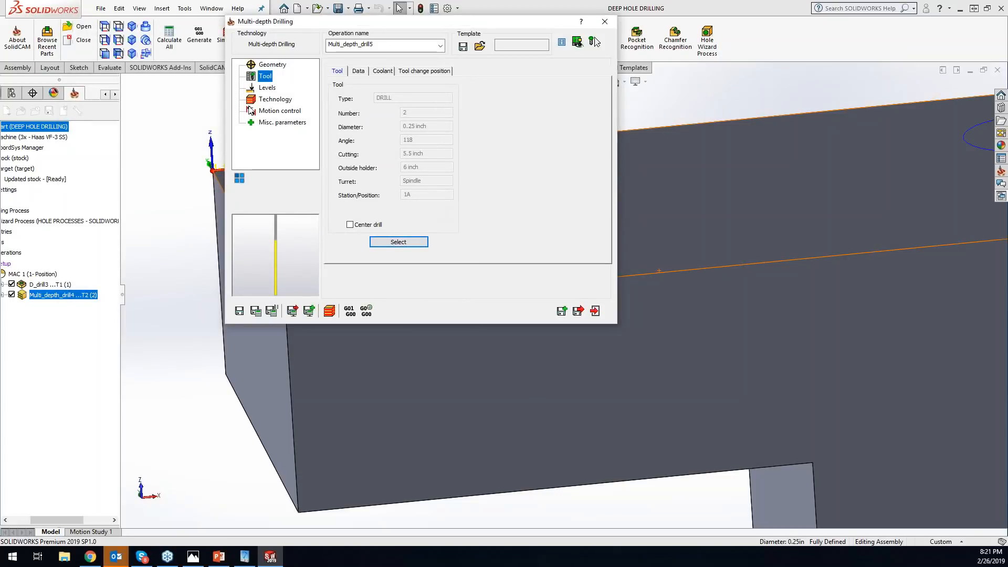
Set the drill depth delta to -0.02 and the depth type to Full diameter.
click(267, 88)
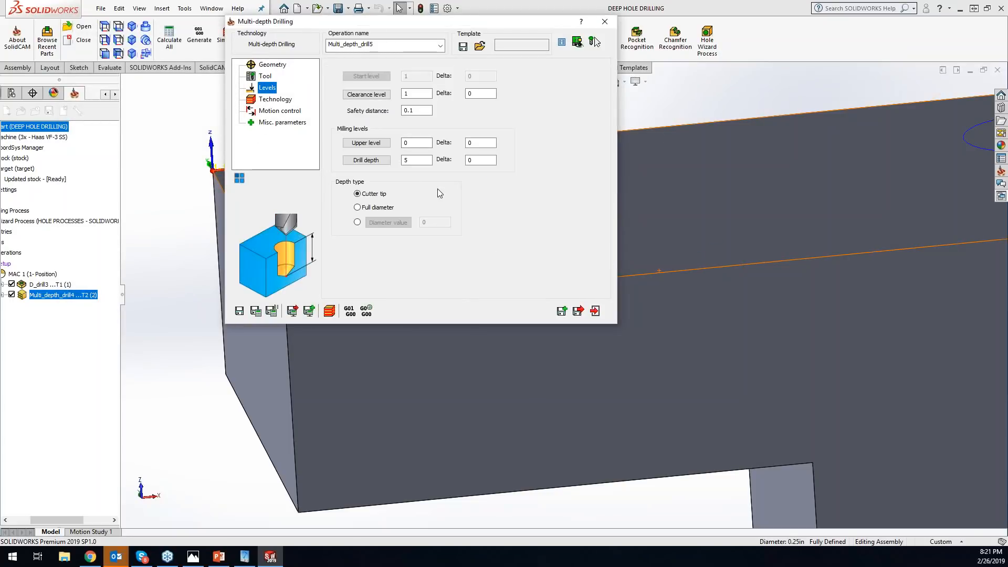
click(469, 161)
text(-0.02)
click(357, 207)
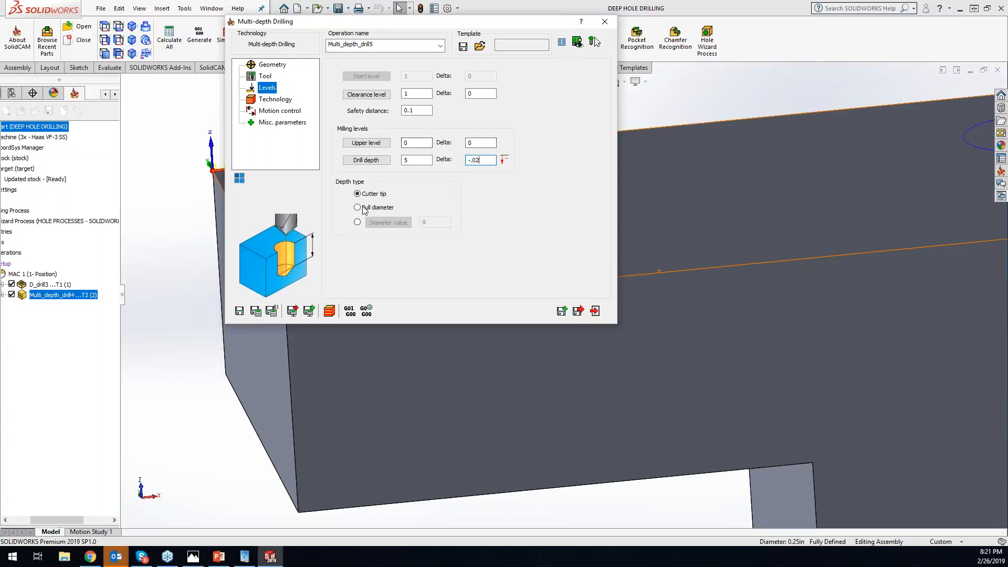
Add five segment levels between the start and final depth in the drilling technology settings.
click(270, 100)
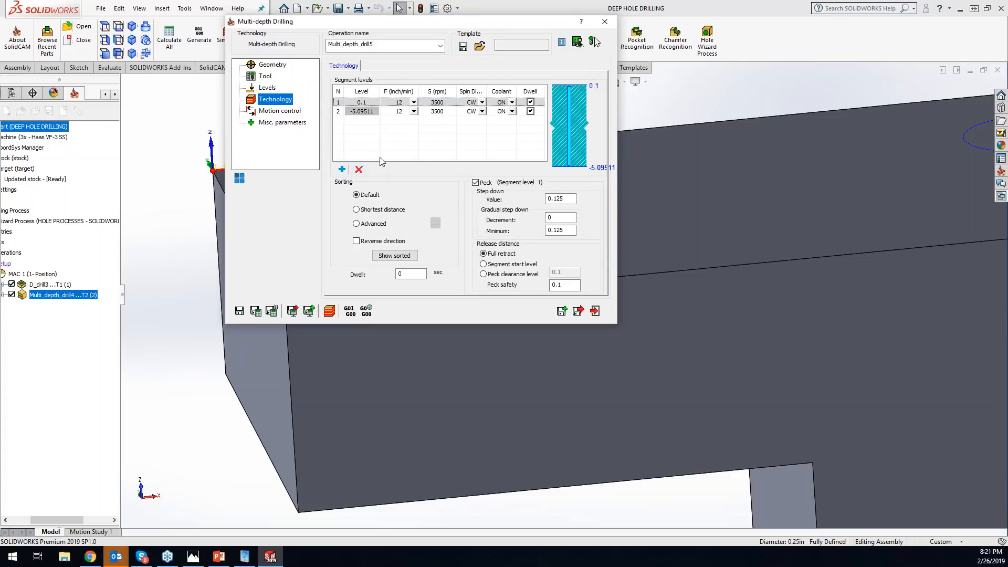
click(341, 169)
click(342, 169)
click(342, 169)
click(342, 169)
click(342, 169)
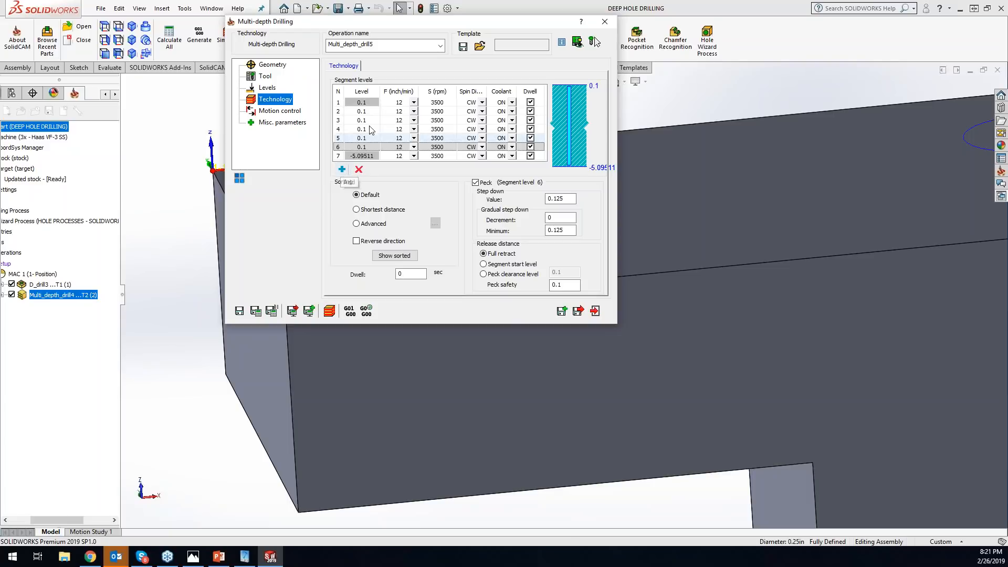
Define segment 2's level by picking the lower front edge of the part's upper arm on the model.
right_click(360, 111)
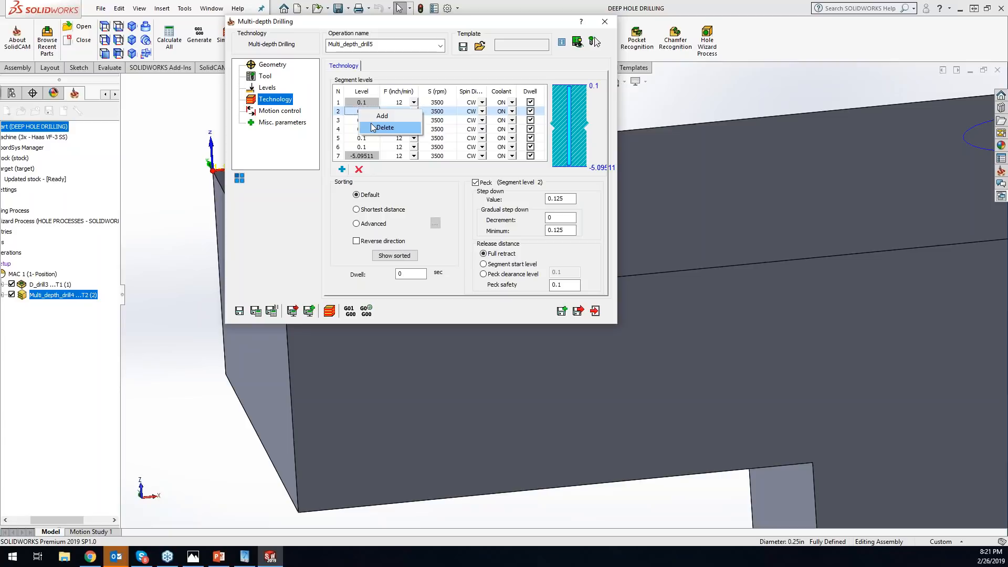
click(353, 114)
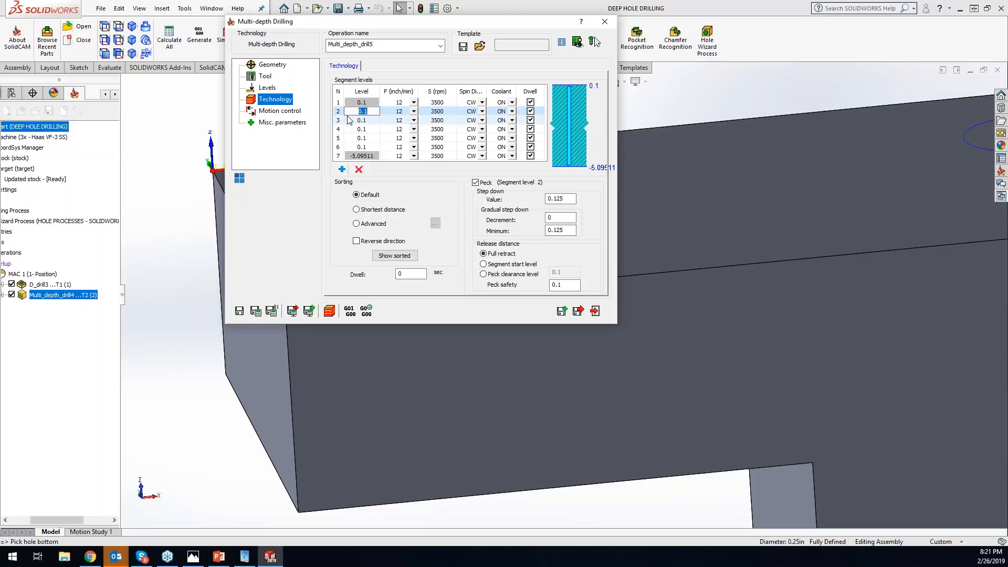
click(363, 129)
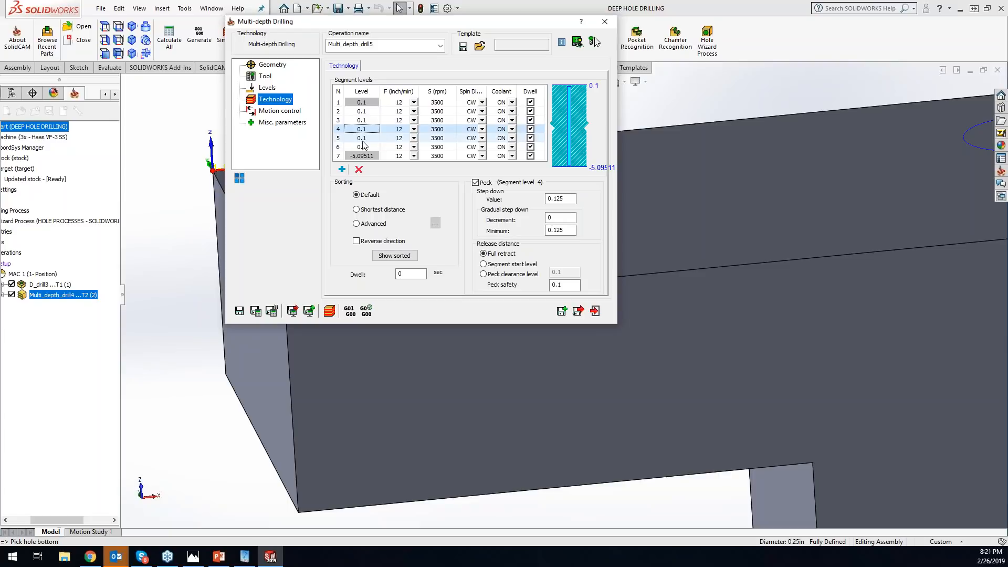
click(368, 110)
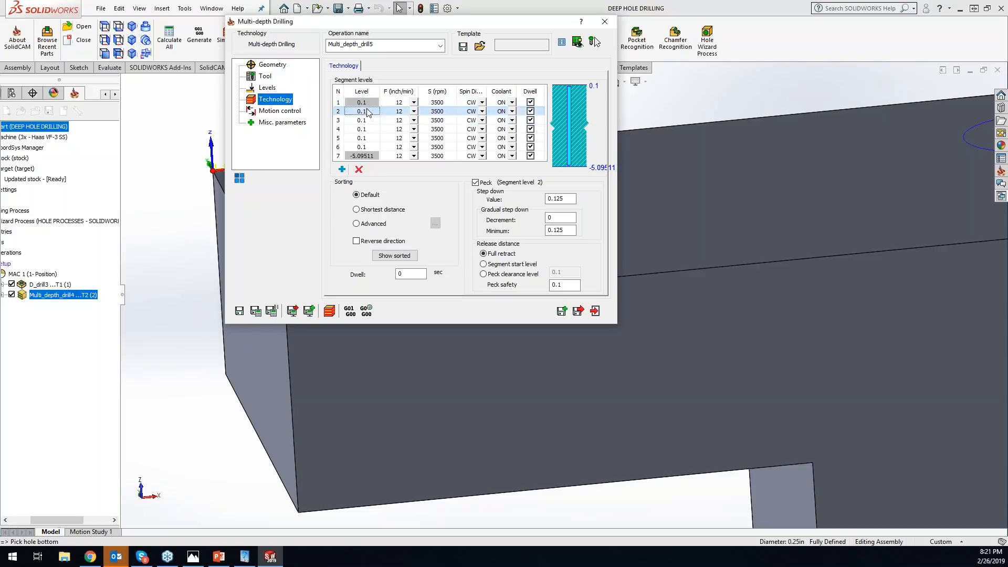
click(368, 111)
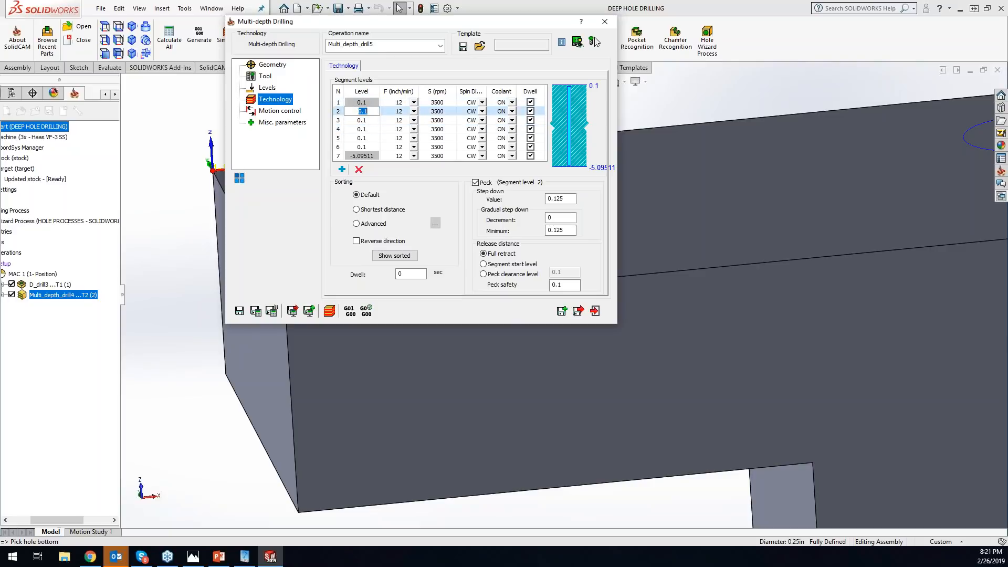
click(448, 498)
click(448, 498)
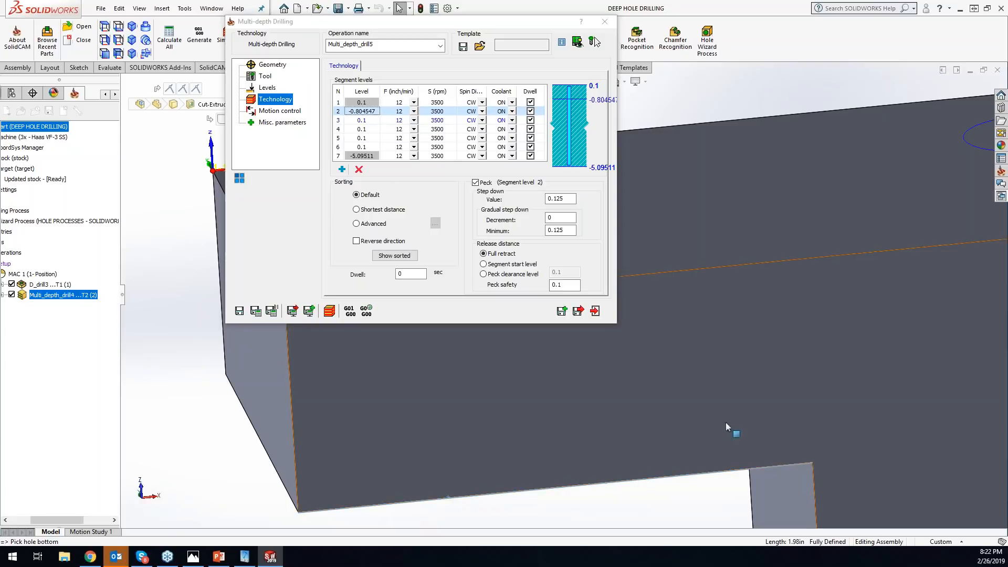
Inspect the underside of the upper arm and set segment 2's level to -0.825.
scroll(727, 426, up, 5)
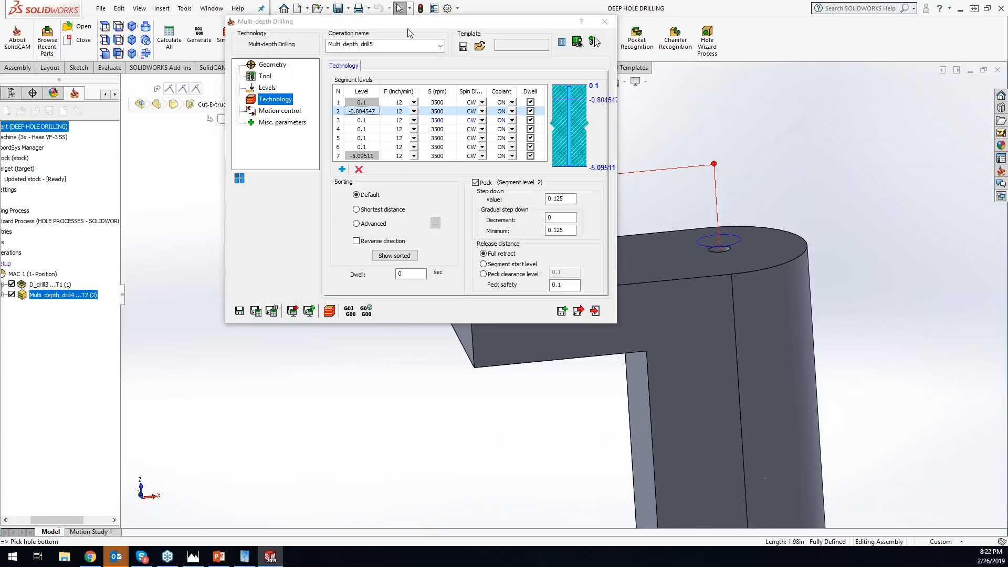
drag(409, 21, 239, 30)
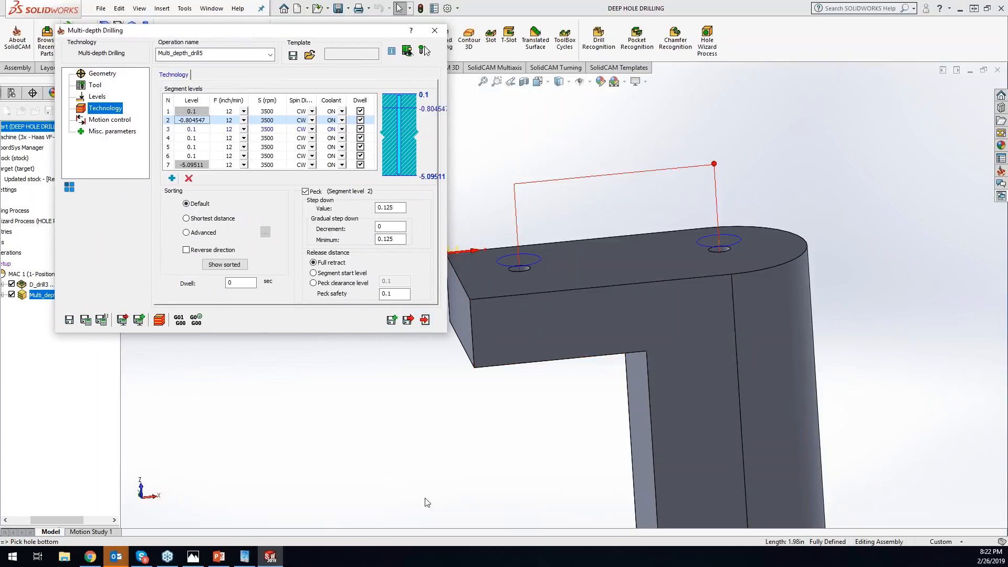
middle_drag(475, 409, 575, 374)
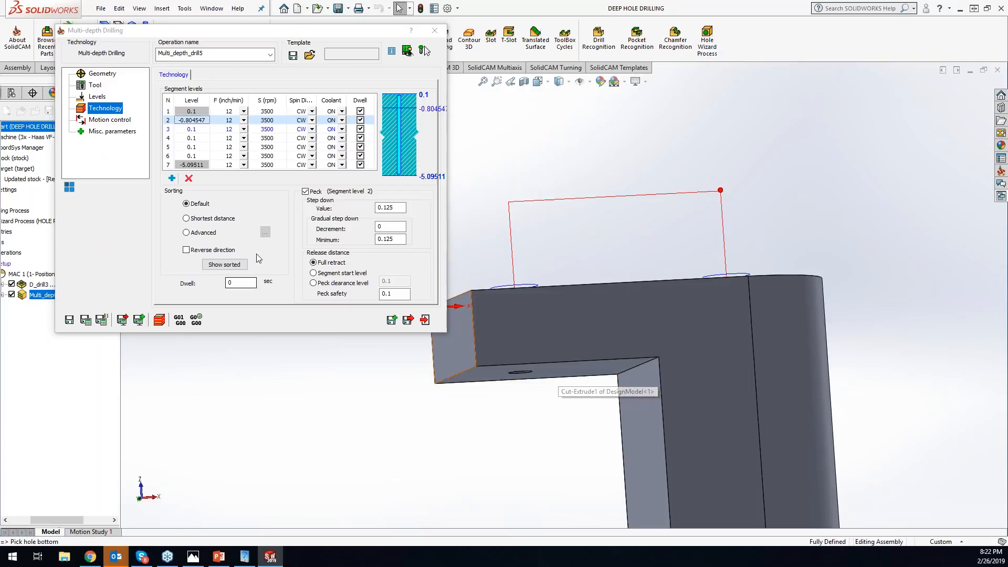
click(192, 120)
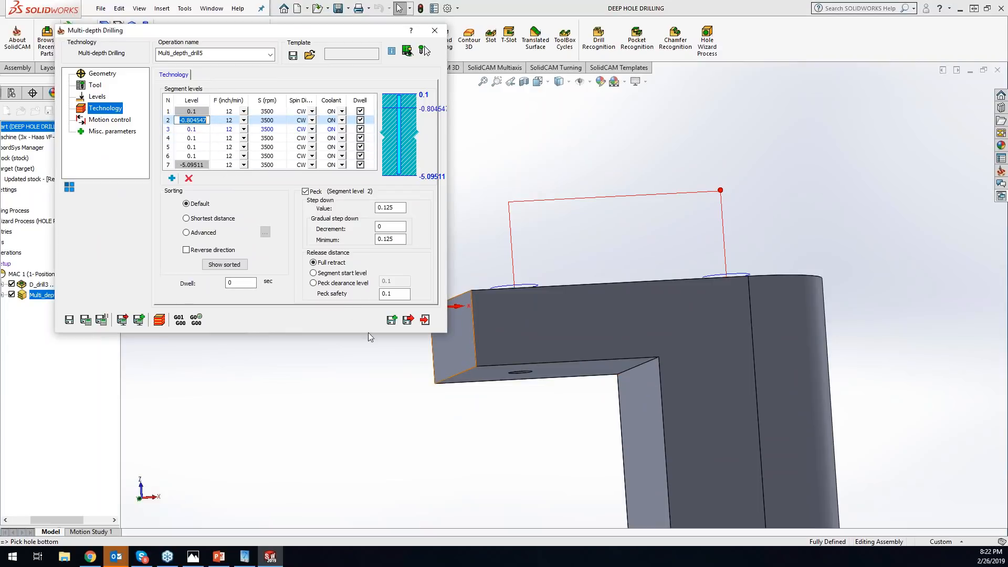
click(561, 370)
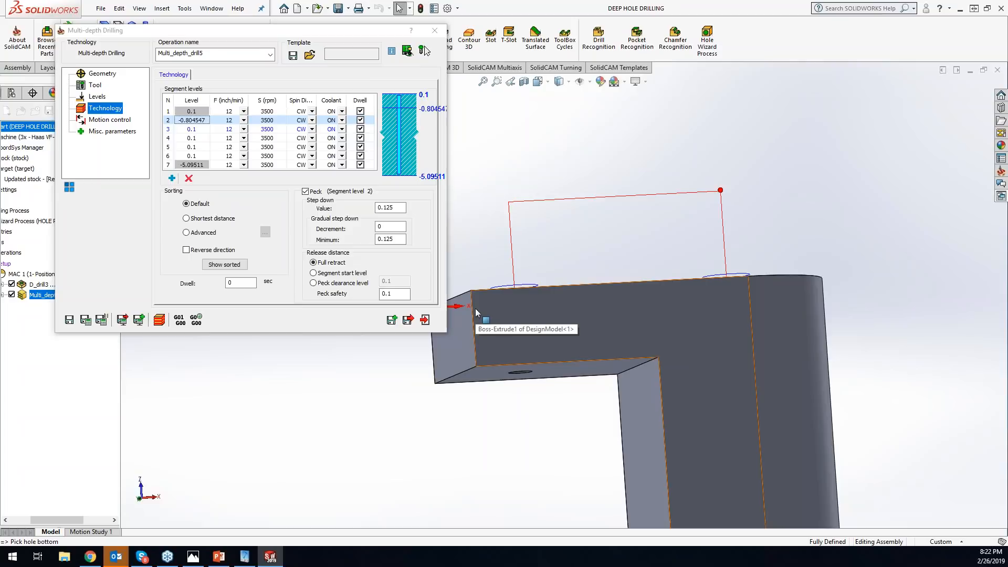
click(192, 121)
drag(190, 120, 229, 123)
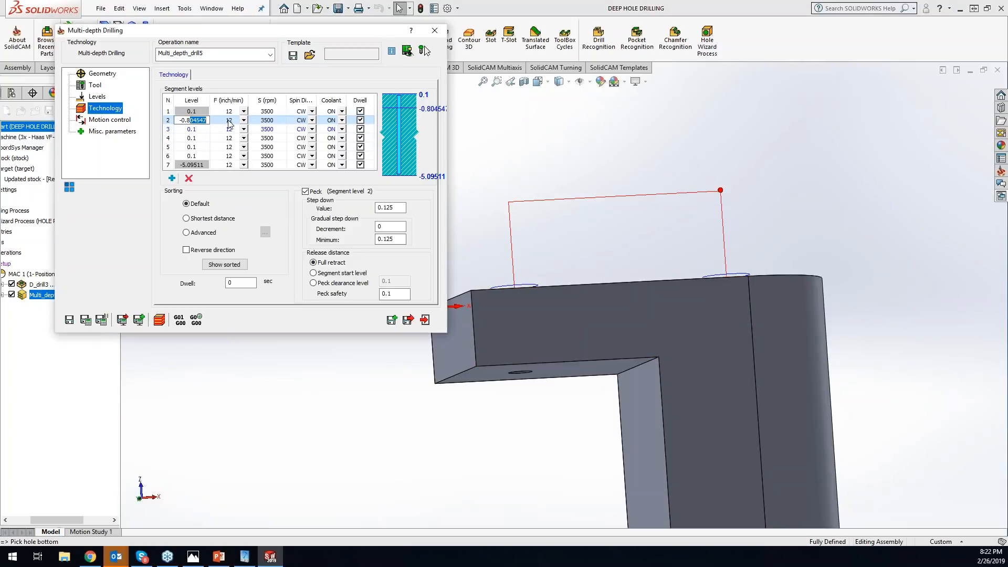
text(25)
click(273, 120)
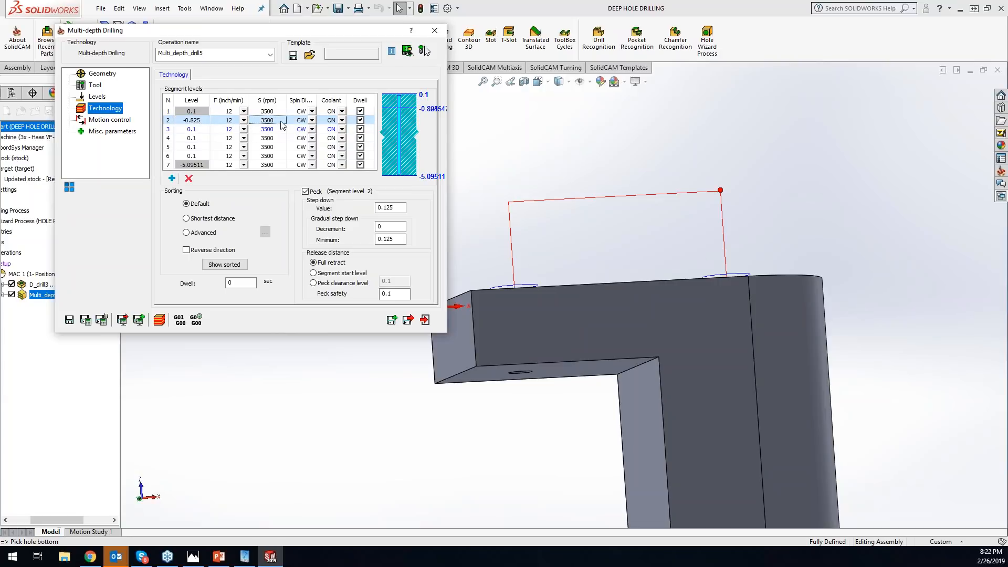
Set the spindle speed of segments 1 and 2 to 5000 rpm.
click(278, 112)
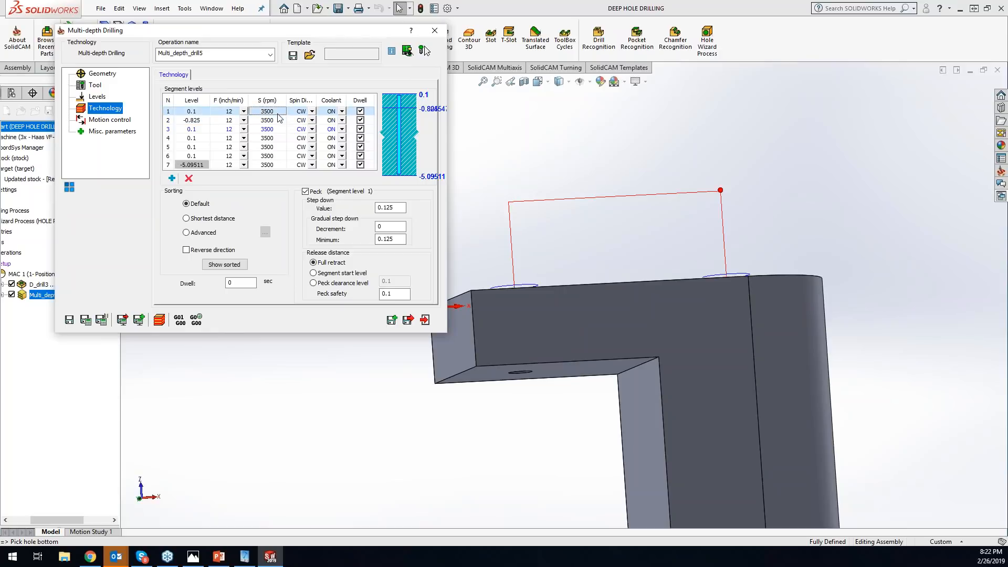
click(278, 112)
text(5000)
click(274, 120)
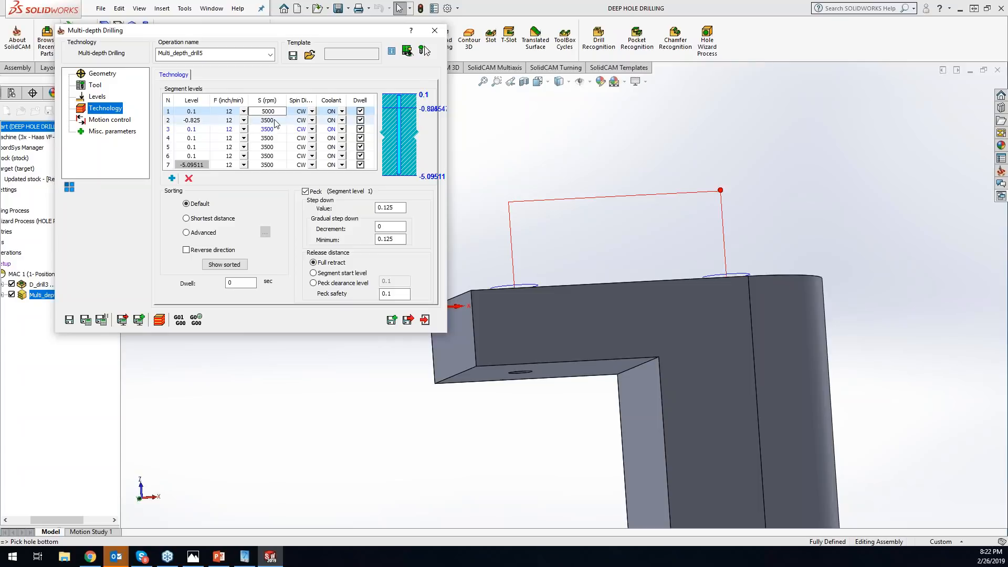
click(274, 121)
text(5000)
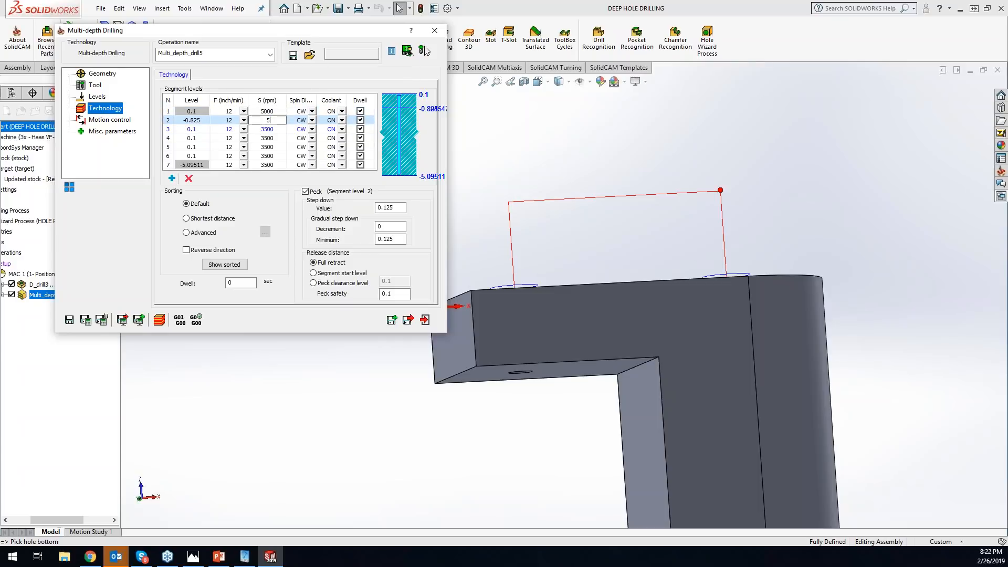
Turn off the spindle, coolant and dwell for segment 1.
click(286, 113)
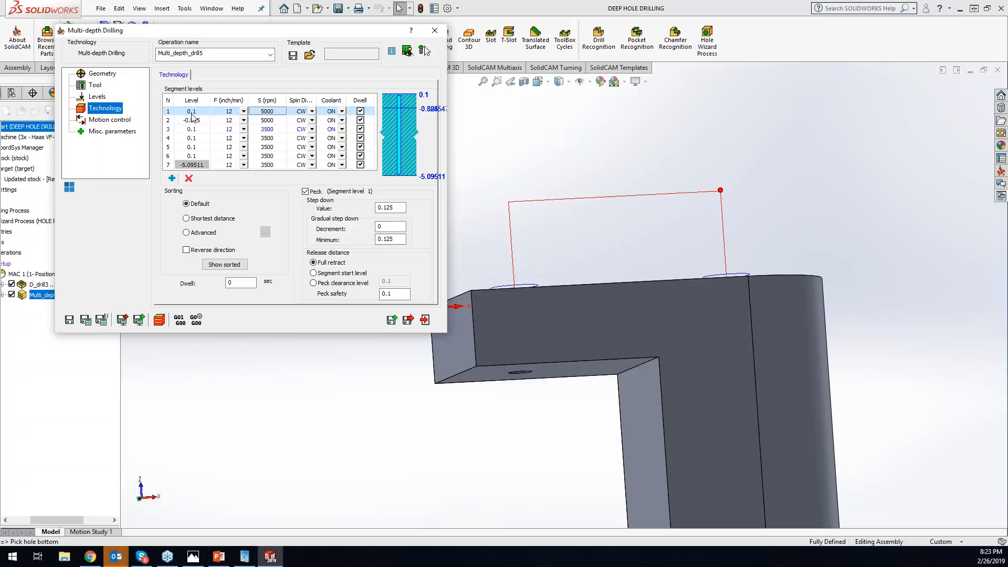
click(309, 112)
click(310, 113)
click(312, 114)
click(300, 139)
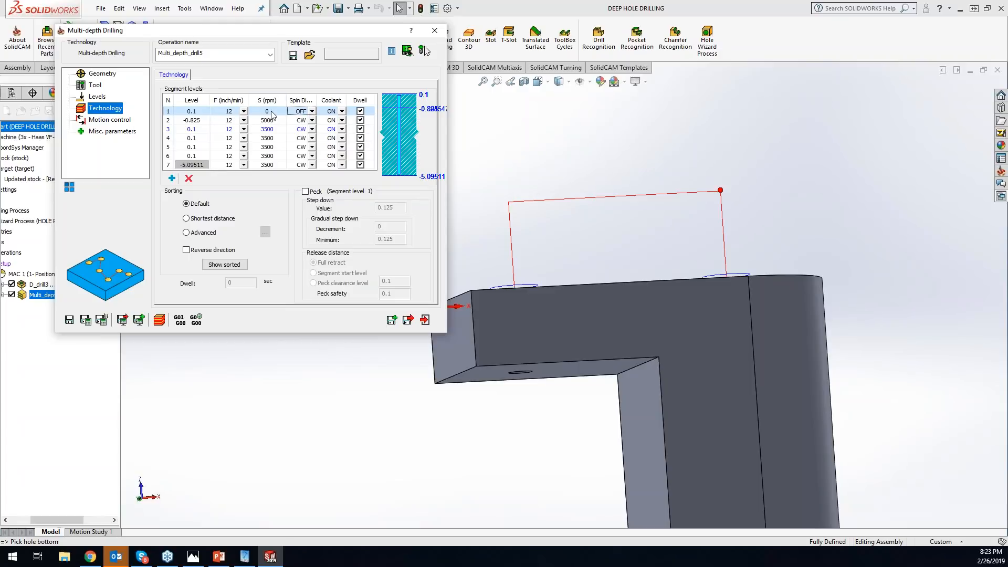
click(342, 113)
click(323, 121)
click(360, 111)
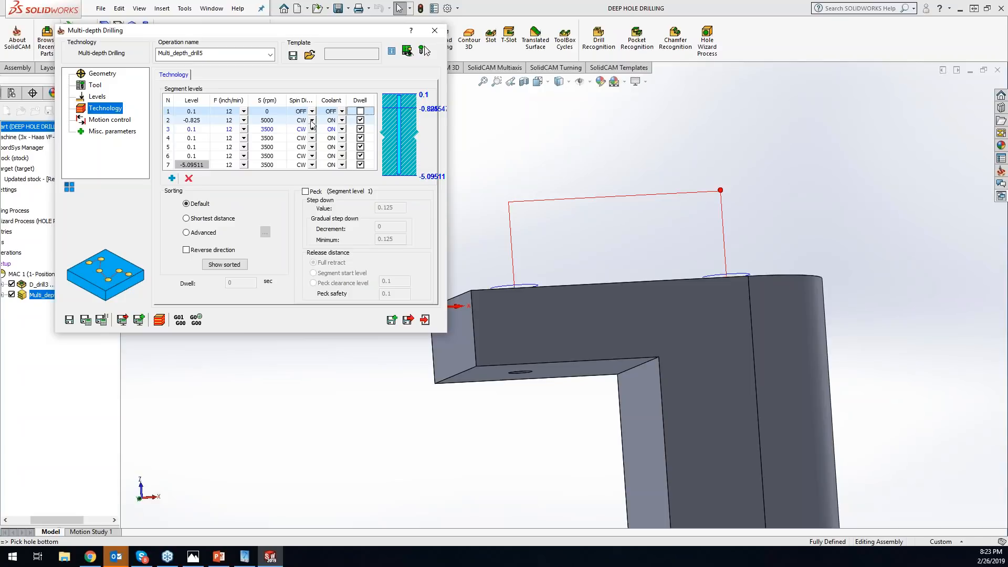
Disable dwell for segment 2 and set its peck step down to 0.25 with a peck clearance level of 0.01.
click(360, 119)
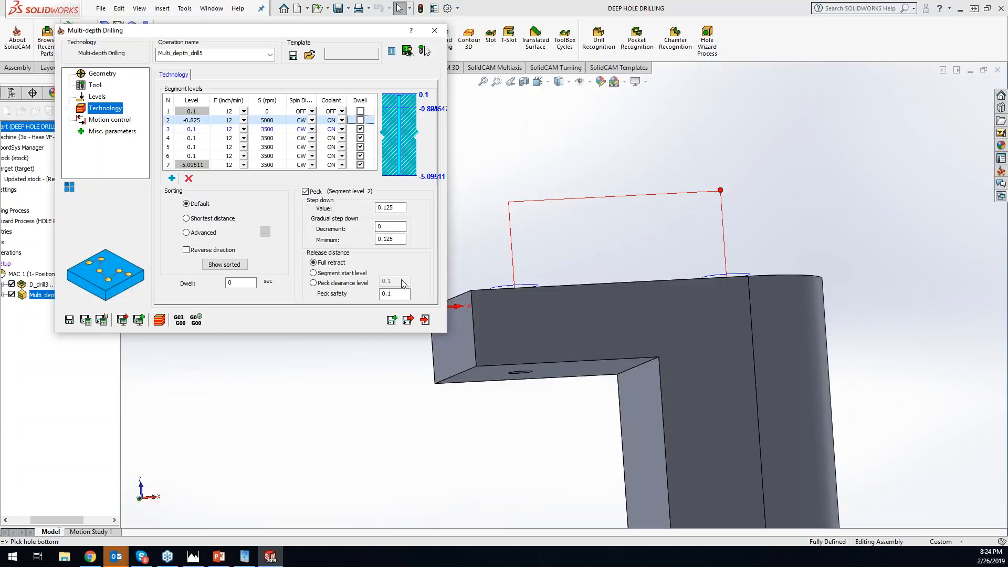
drag(384, 207, 447, 211)
text(2)
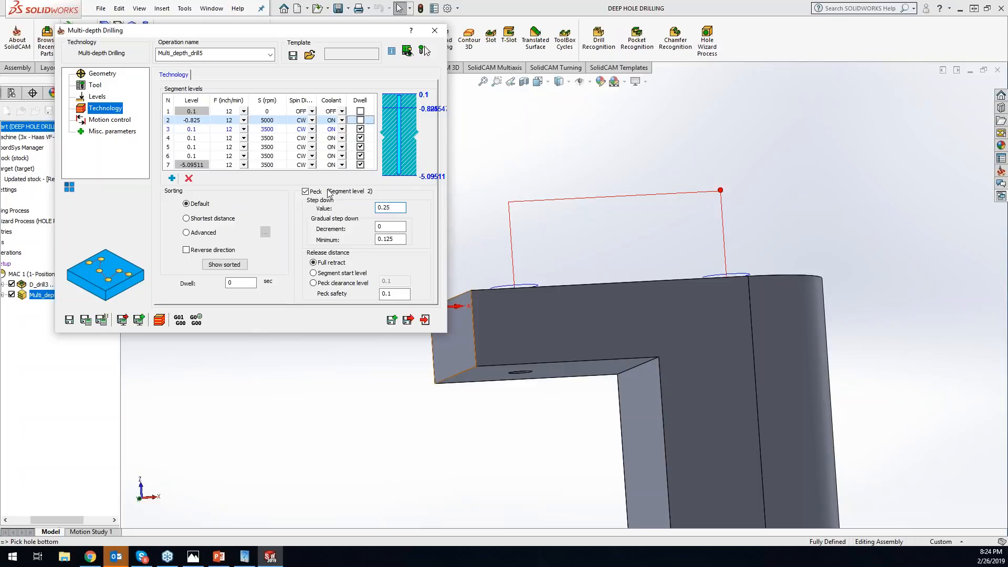
click(314, 274)
click(314, 283)
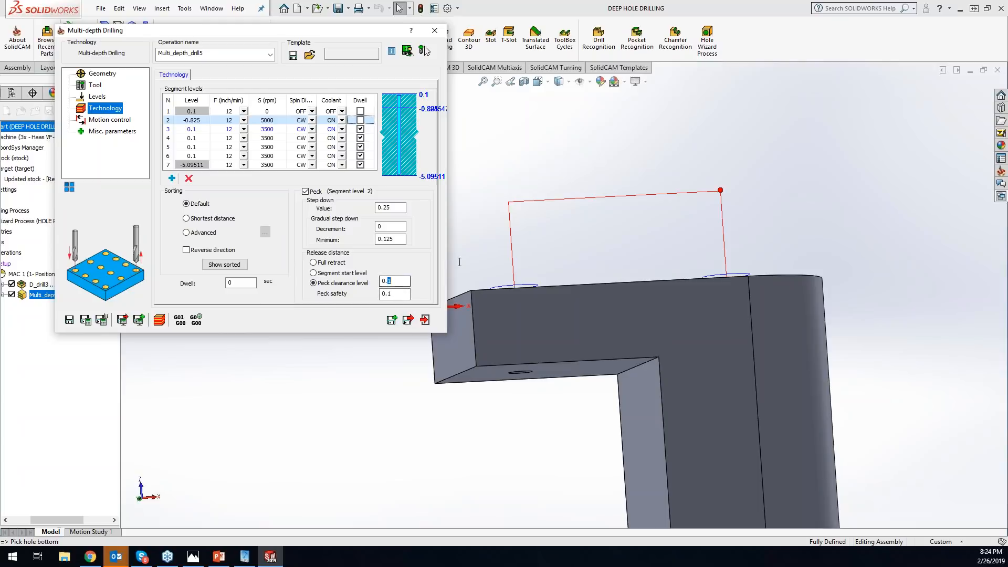
text(01)
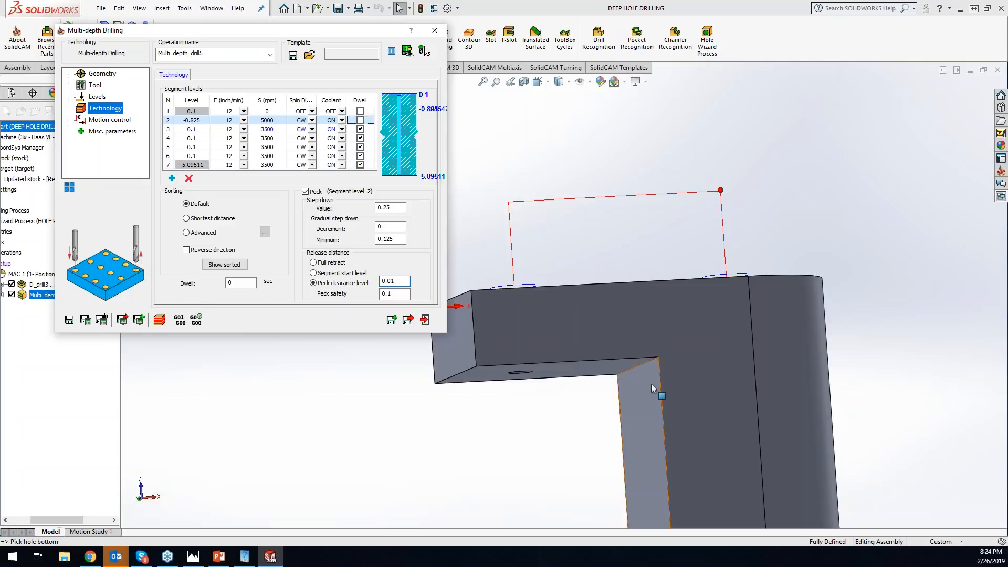
Define segment 3's level by picking the top face of the part's lower arm, below the open gap.
scroll(652, 389, up, 6)
scroll(603, 428, down, 2)
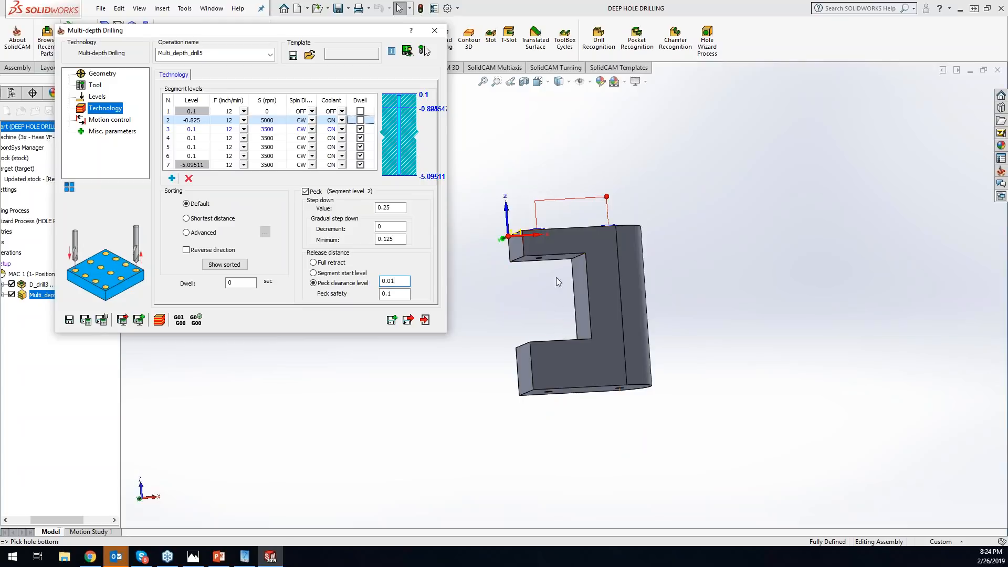
click(782, 377)
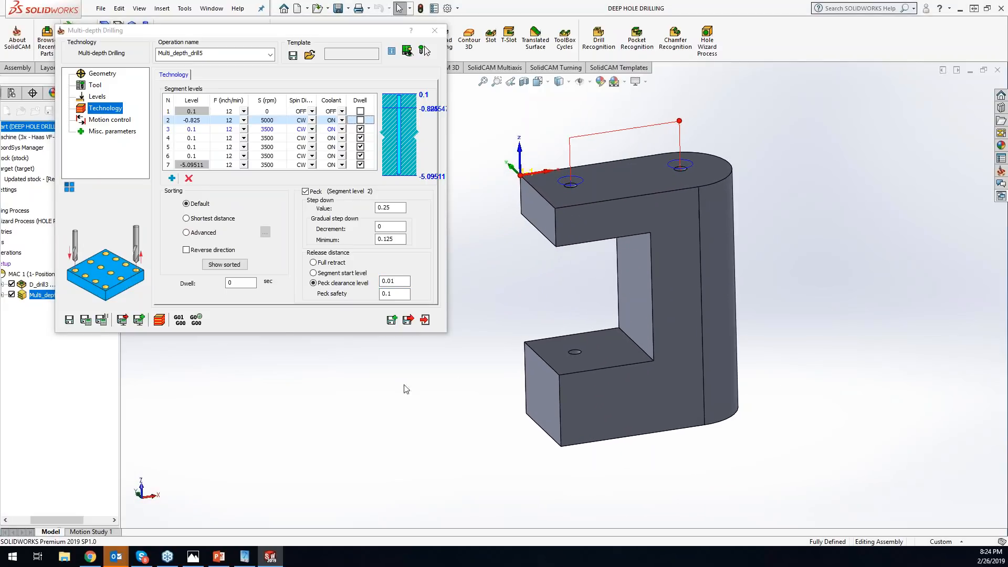
click(200, 129)
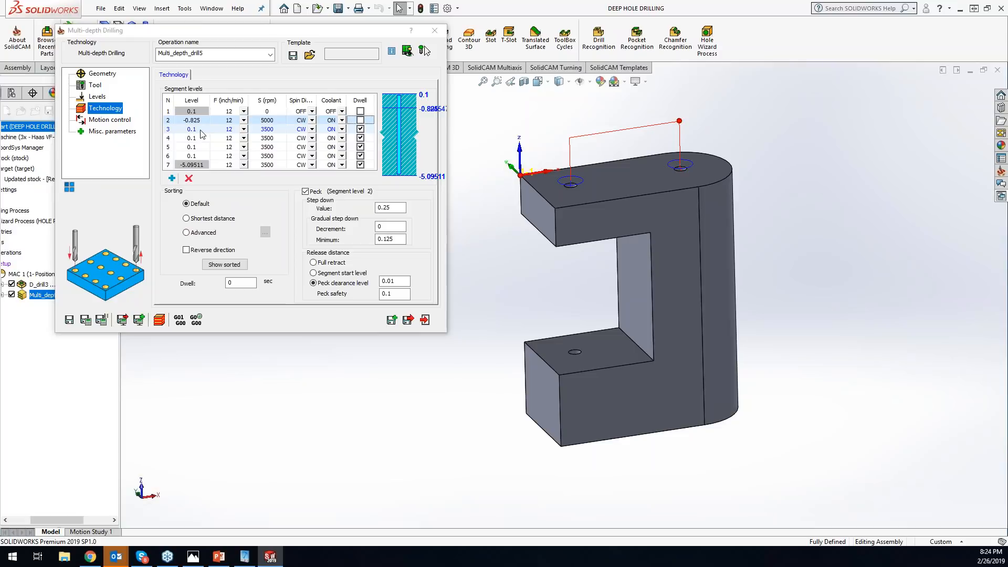
click(201, 130)
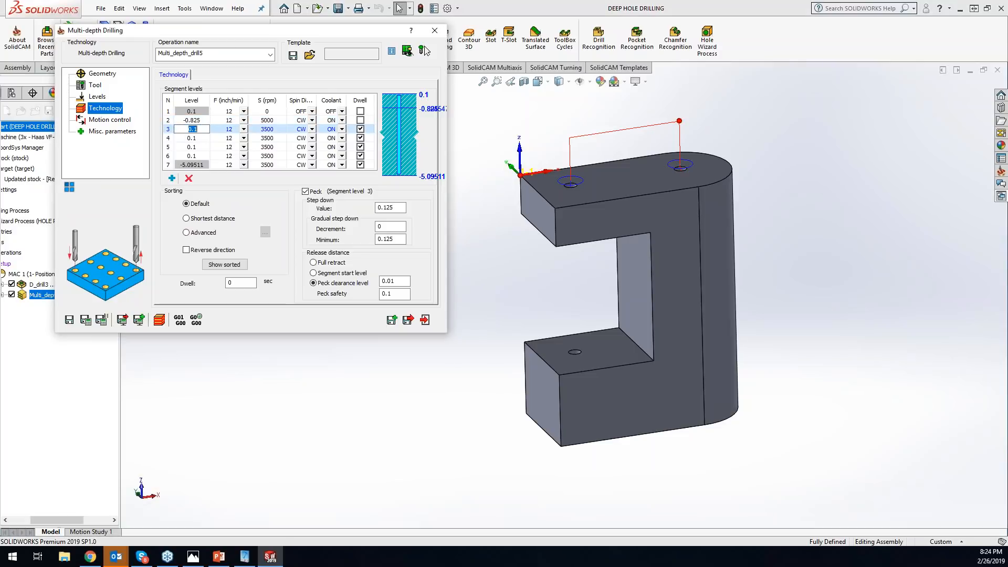
click(602, 339)
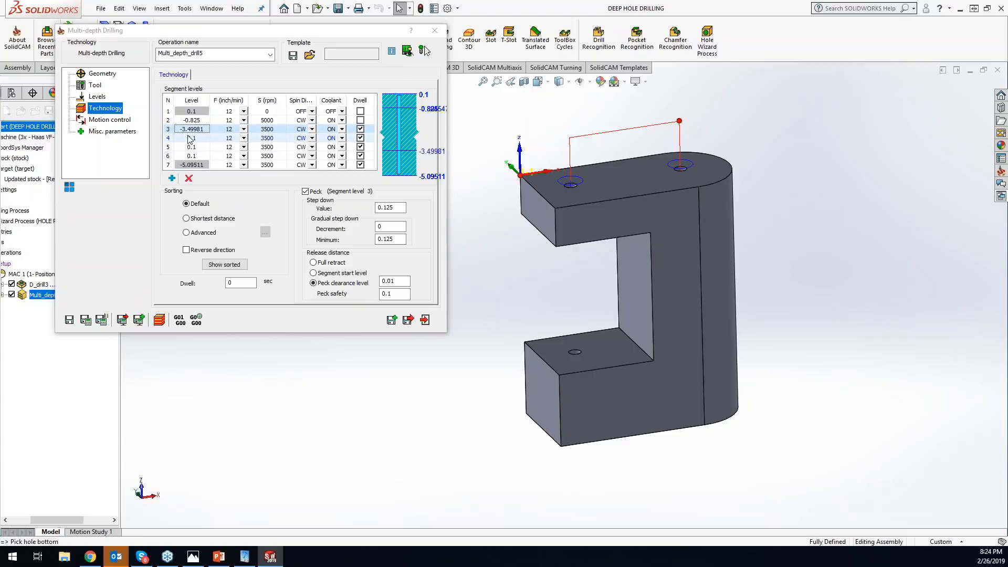
Set segment 3's level to -3.4 and turn its spindle off.
click(190, 129)
drag(189, 129, 206, 129)
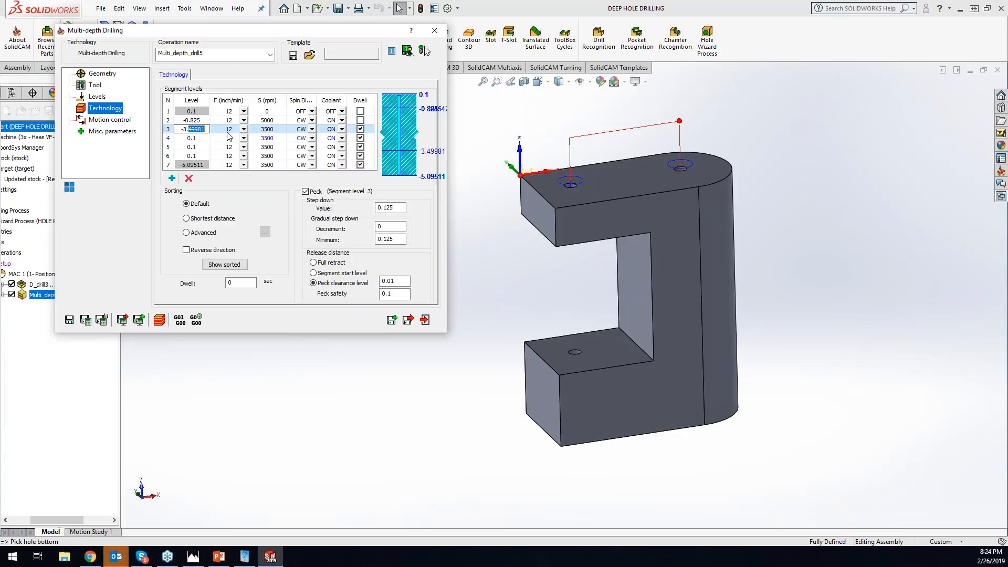
text(4)
click(308, 129)
click(312, 129)
click(293, 152)
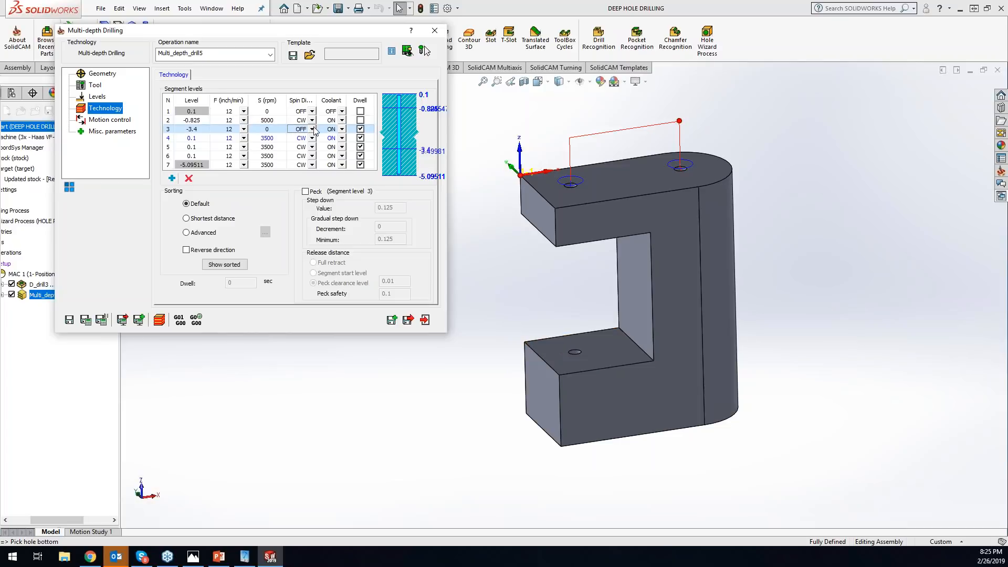
Set segment 3's feed to Rapid.
click(248, 129)
click(244, 129)
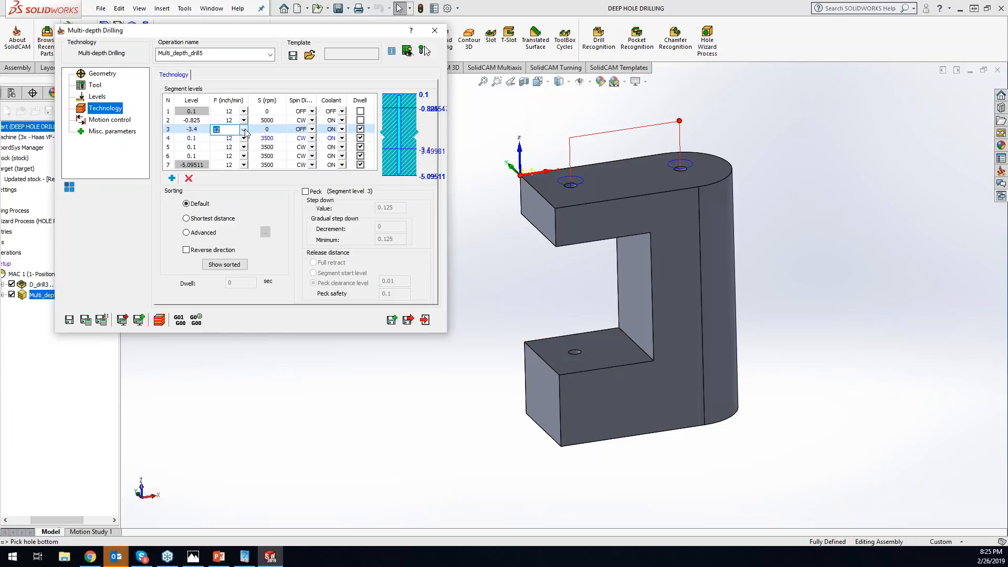
click(245, 129)
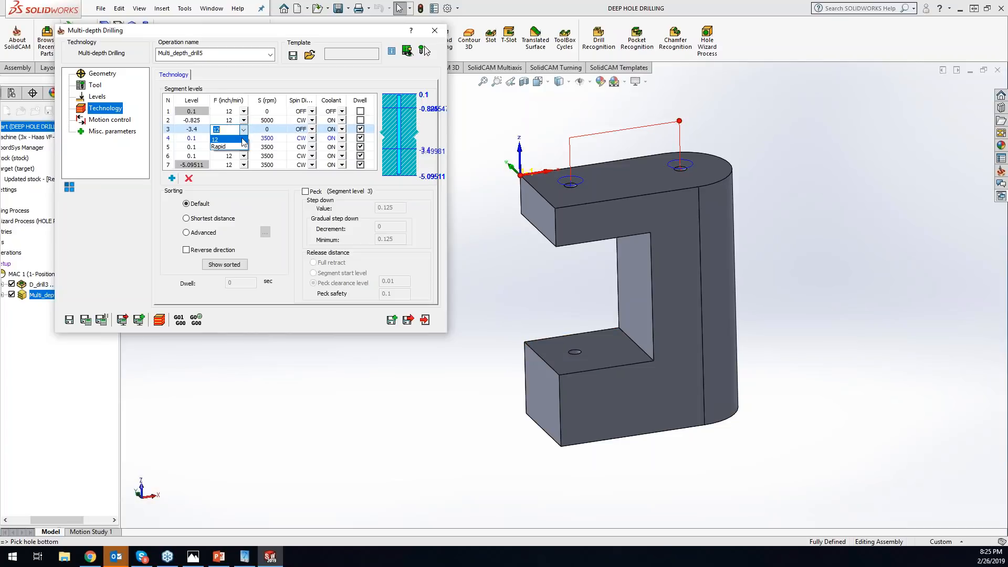
click(236, 147)
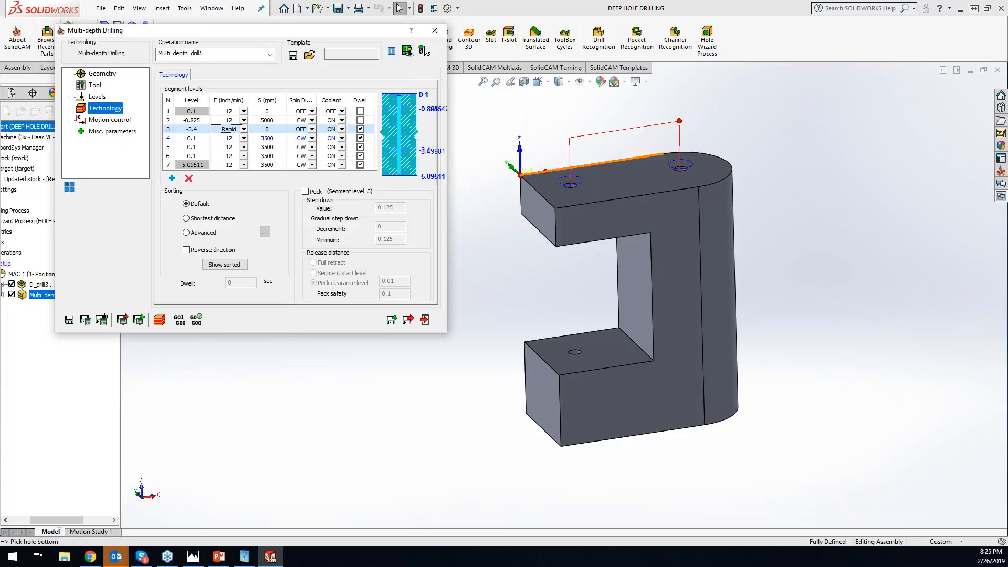
Define segment 4's level by picking the lower arm's front vertical edge and adjust it to -4.3.
middle_drag(830, 293, 829, 288)
scroll(830, 288, down, 1)
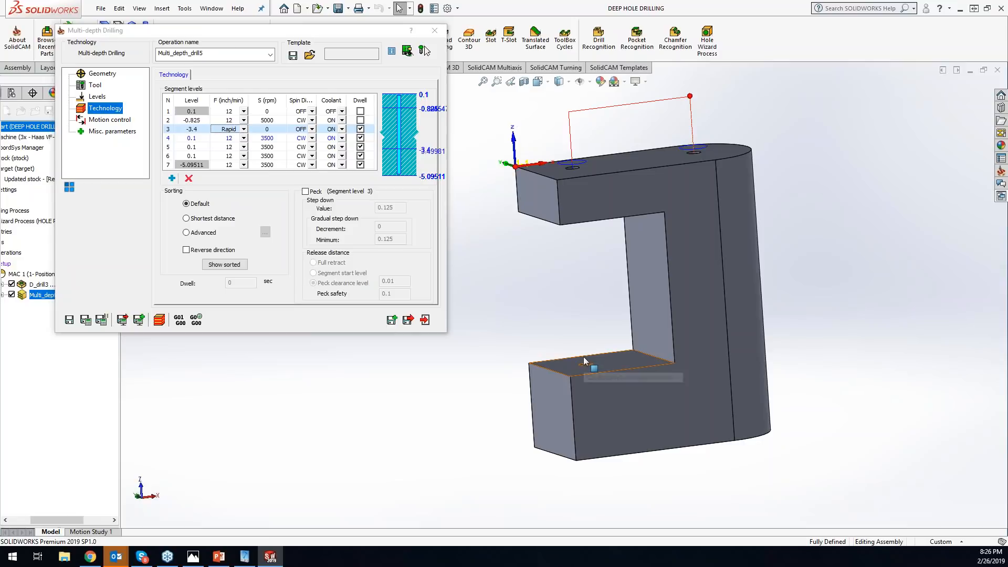
click(192, 139)
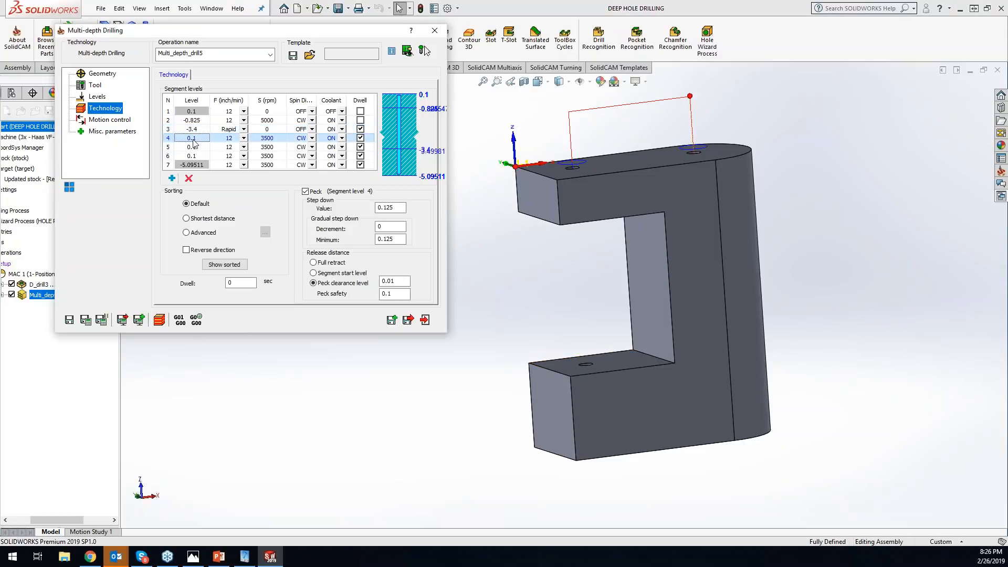
click(192, 139)
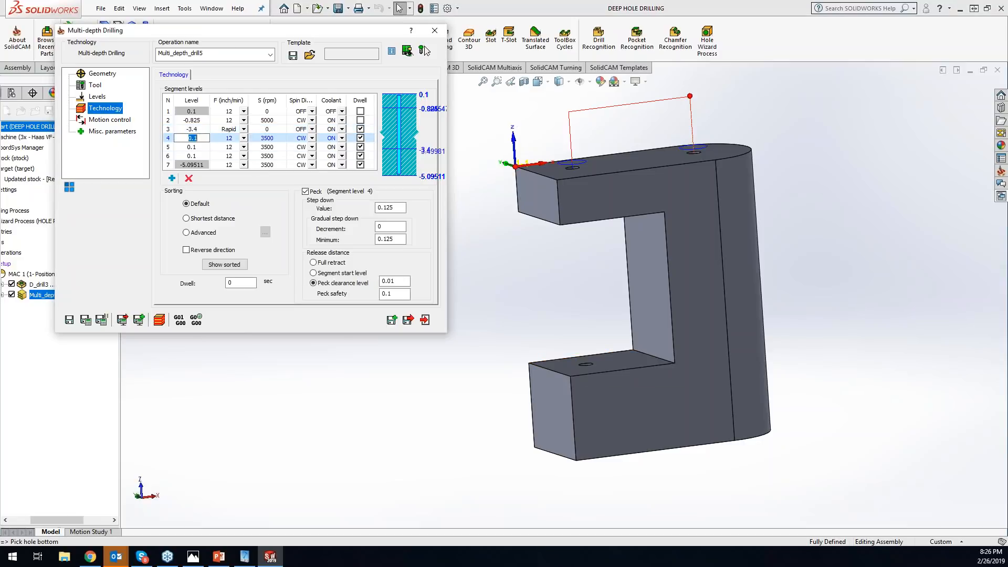
click(573, 421)
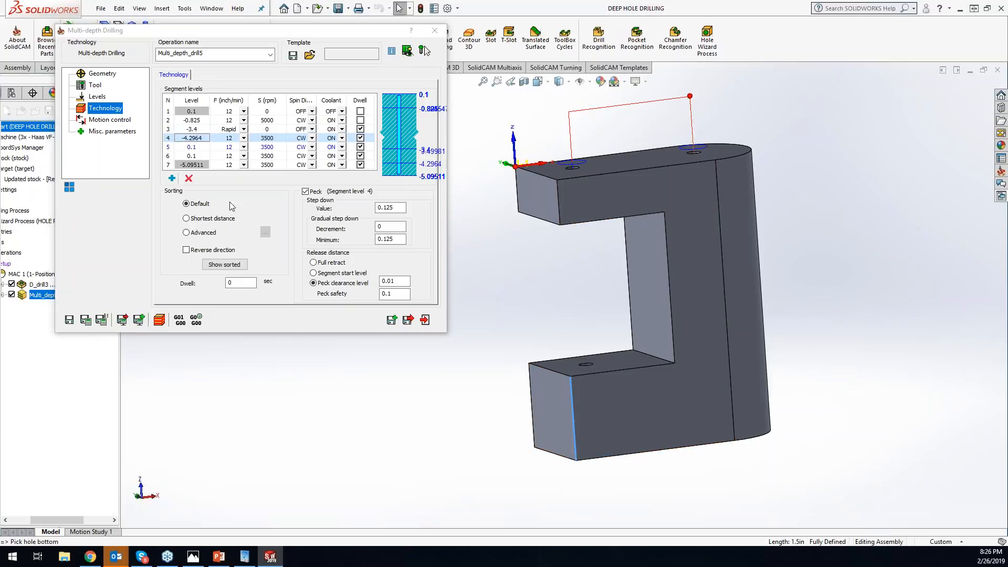
double_click(196, 138)
text(3)
key(Tab)
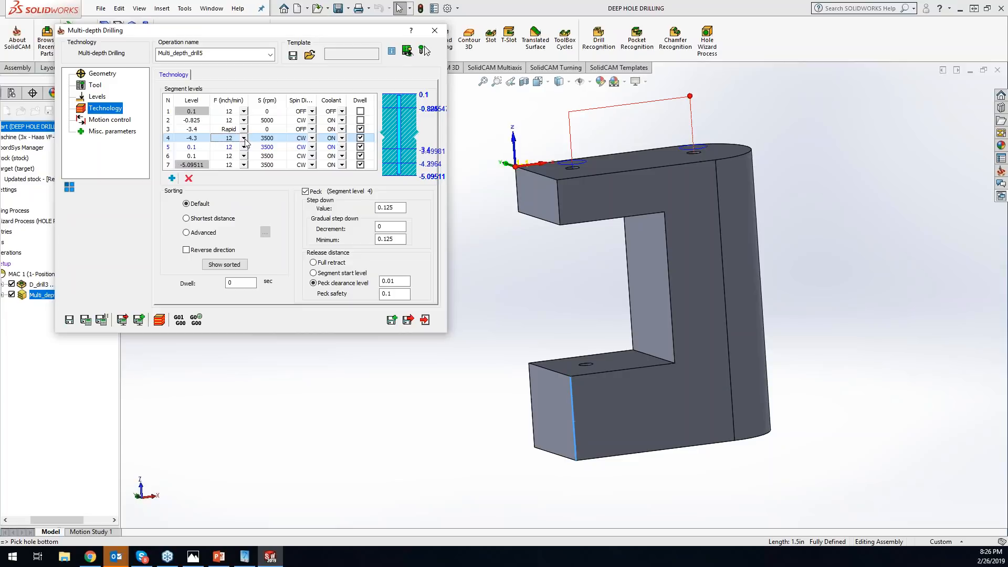
Set segment 4's spindle speed to 2500 rpm.
click(283, 140)
click(283, 139)
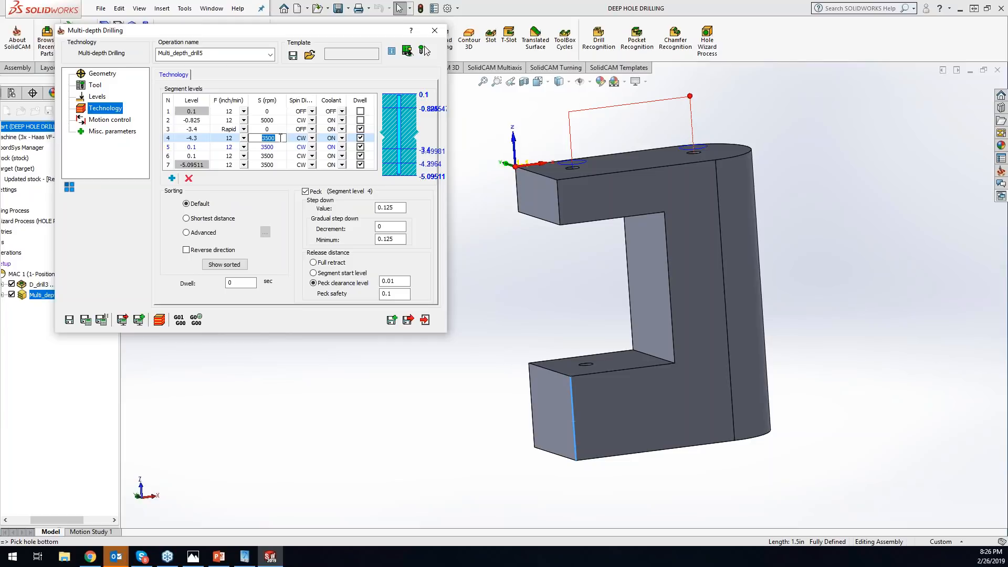
text(2500)
Delete the two unused segments between the -4.3 level and the final hole depth.
click(199, 152)
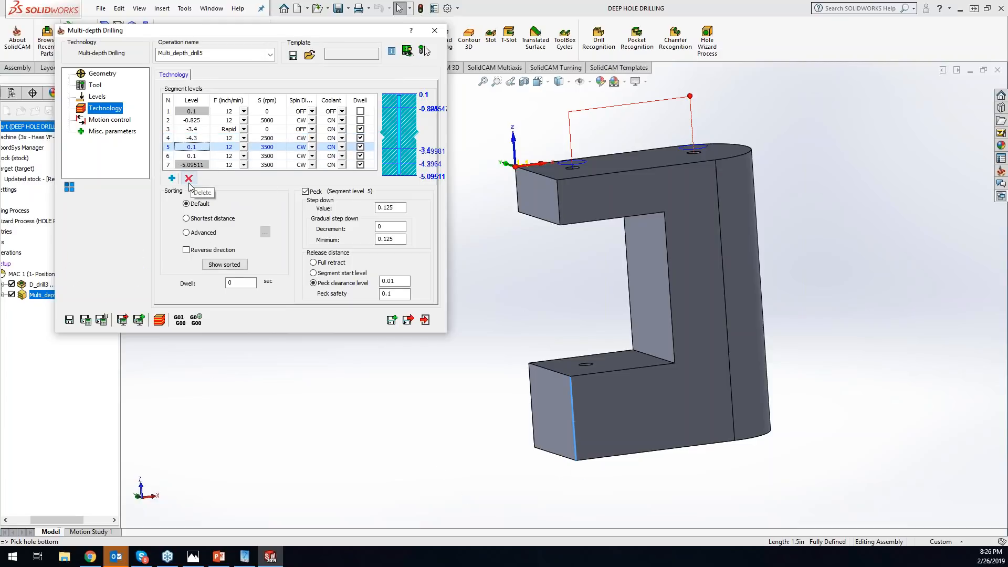
click(188, 178)
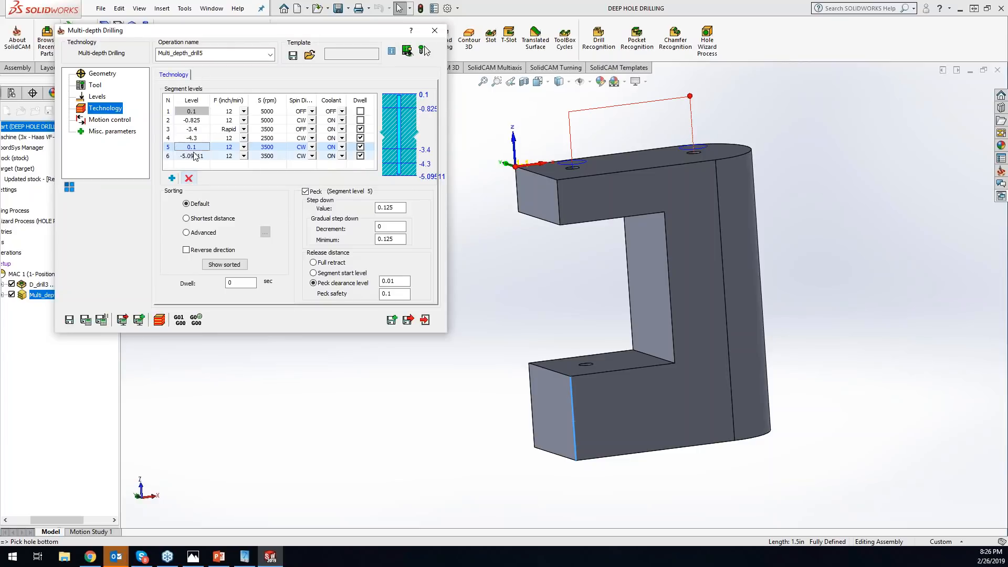
click(188, 179)
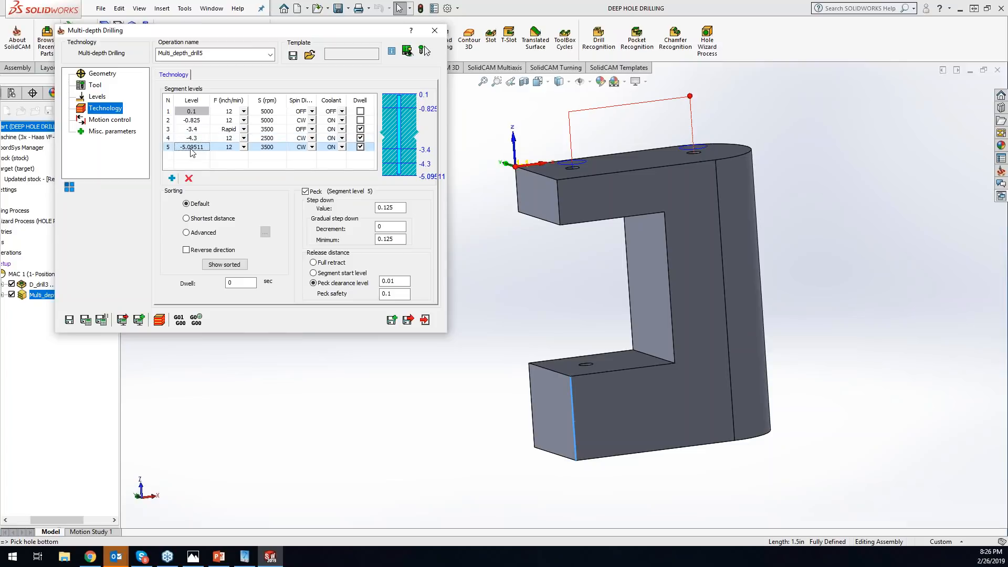
Set the spindle speed of segment 5, which reaches the hole bottom, to 1500 rpm.
click(281, 148)
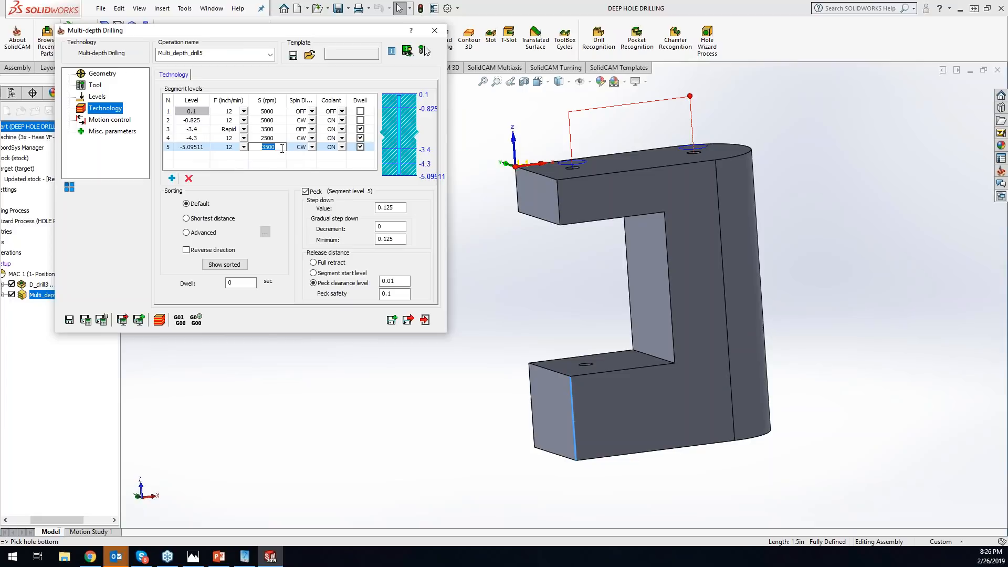
text(1500)
click(259, 157)
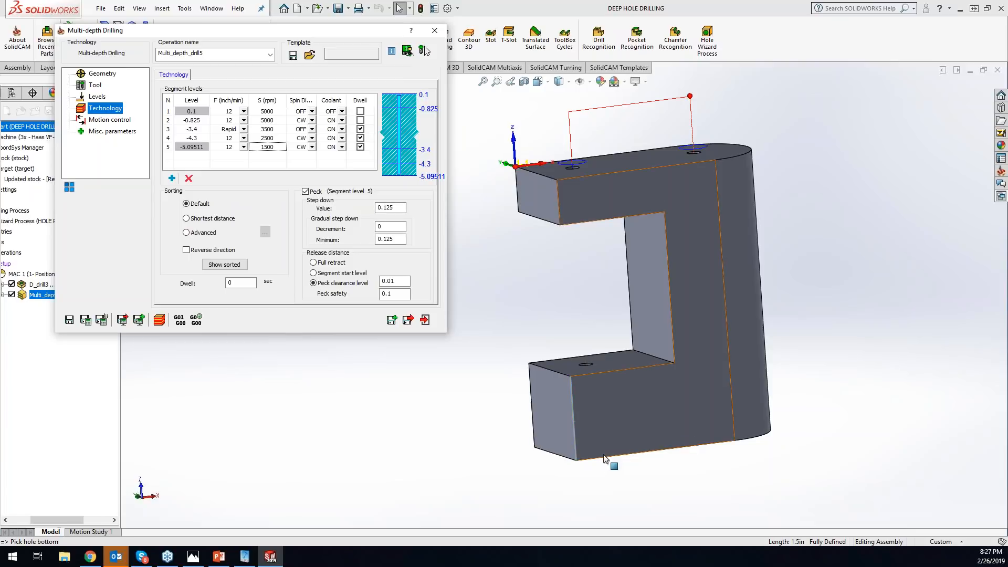
Add a retract segment after the hole bottom level and set its spindle direction to CCW.
click(190, 148)
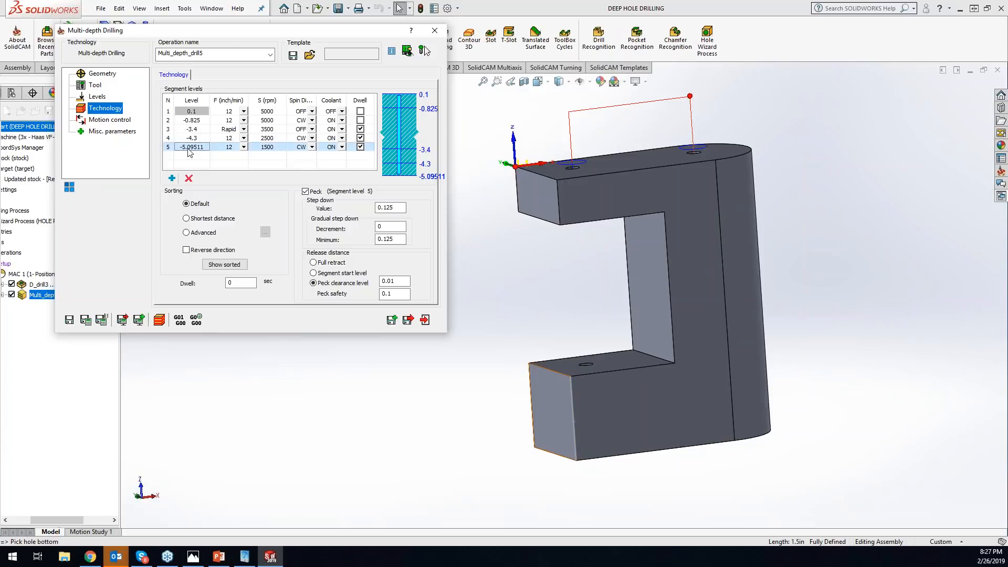
click(172, 178)
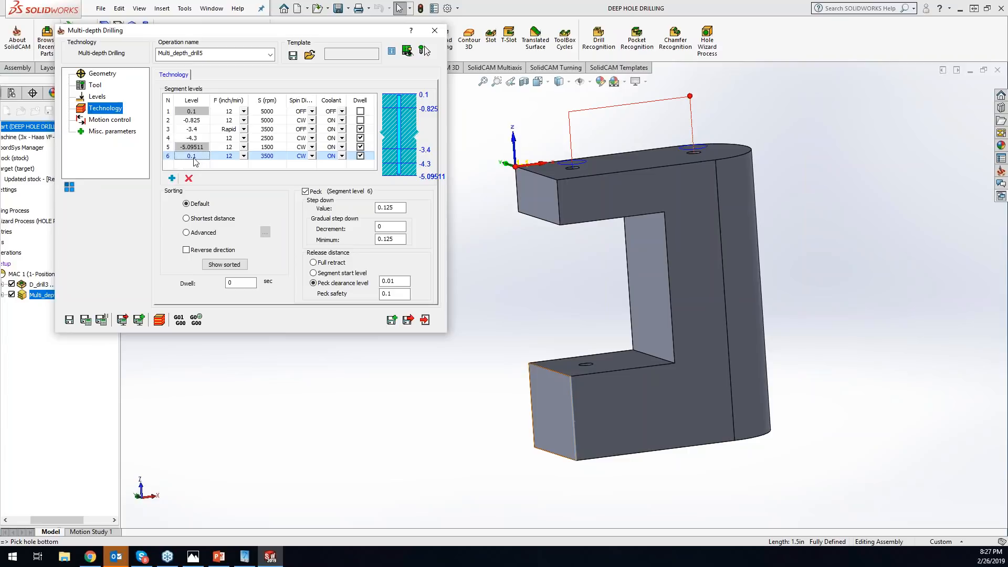
click(312, 157)
click(312, 157)
click(311, 157)
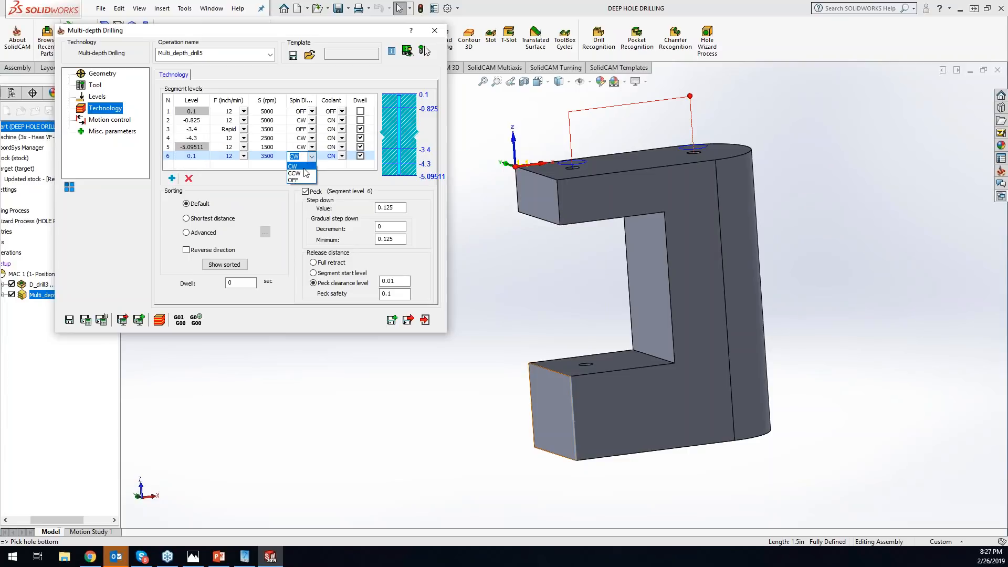
click(305, 174)
Set retract segment 6 to a spindle speed of 500 rpm and a feed of 25 inch/min.
click(274, 157)
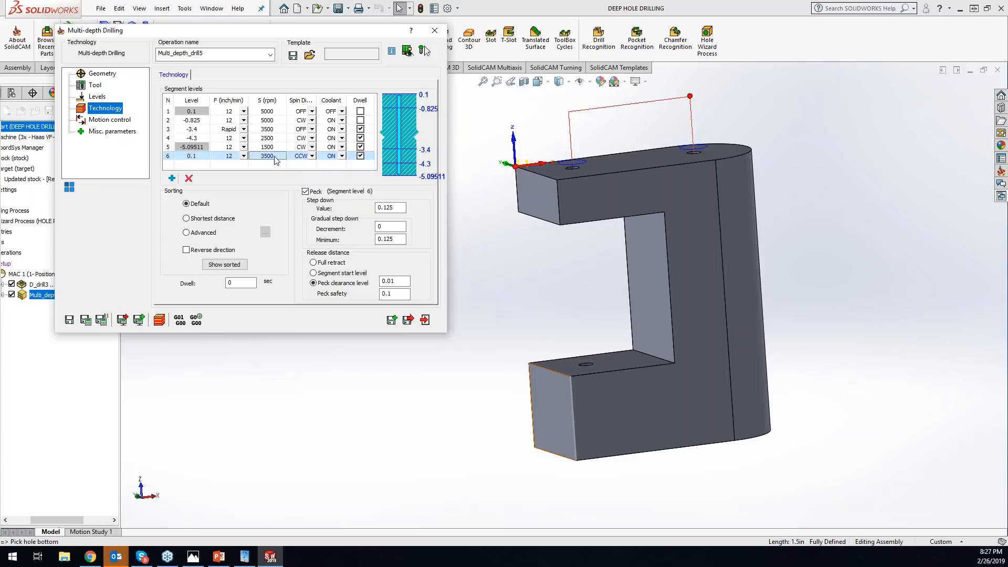
click(274, 156)
text(500)
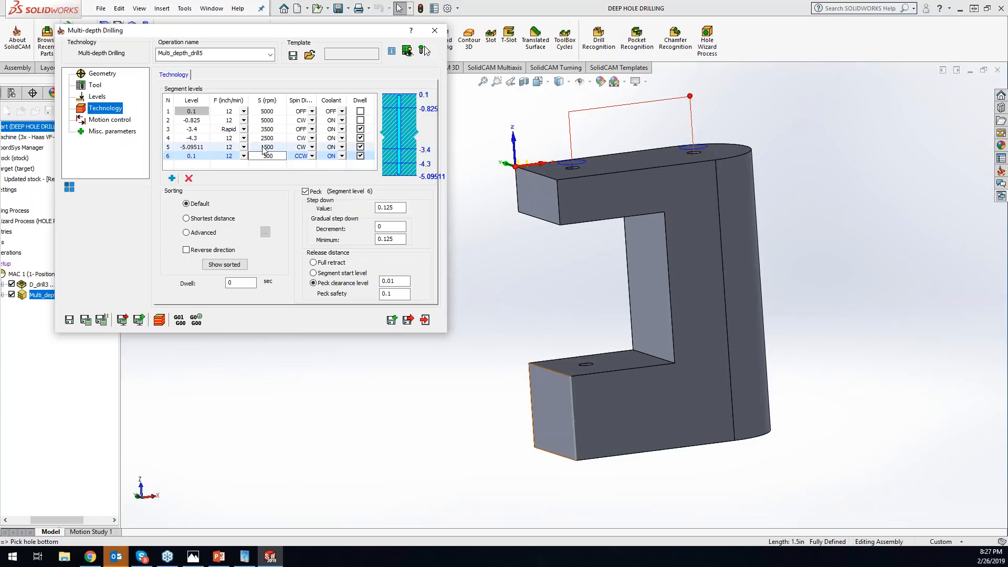
click(240, 157)
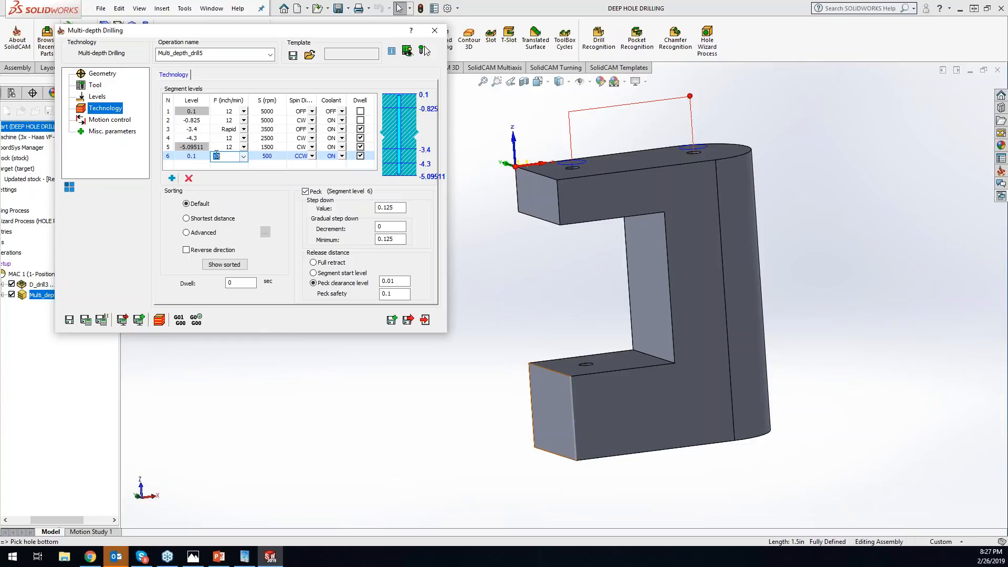
text(25)
click(204, 164)
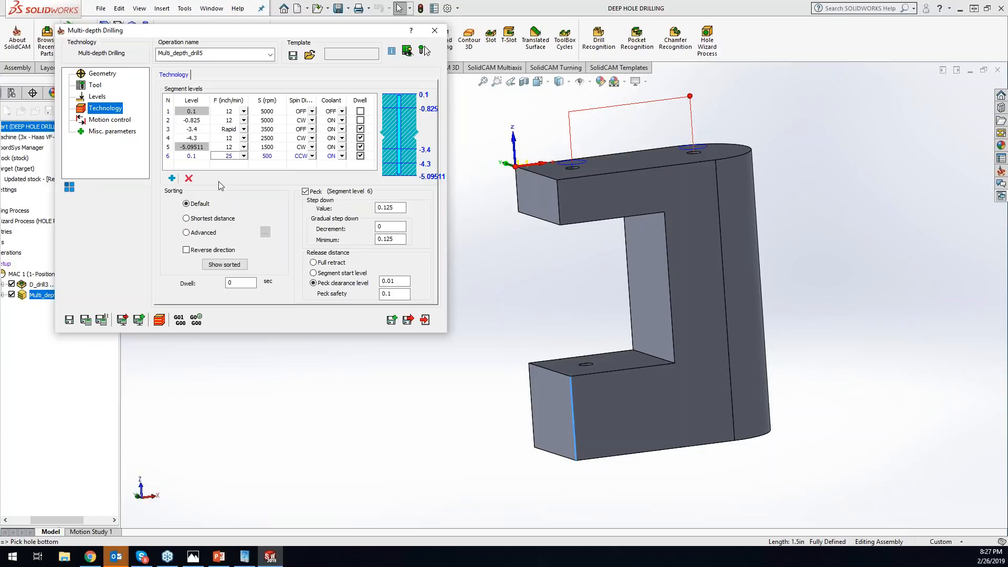
Save and calculate the operation, and step its solid simulation through the upper arm and across the gap.
click(101, 320)
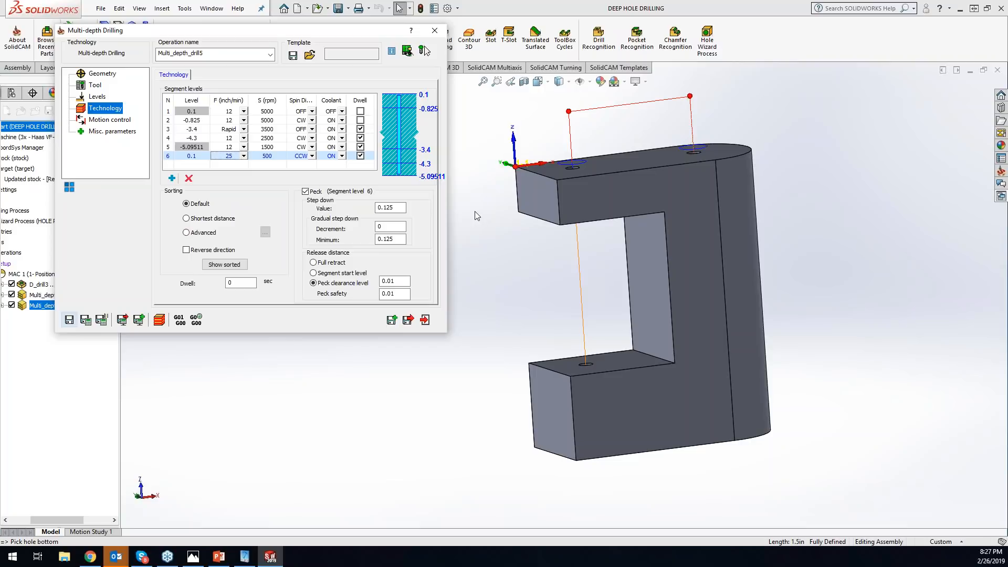
click(158, 320)
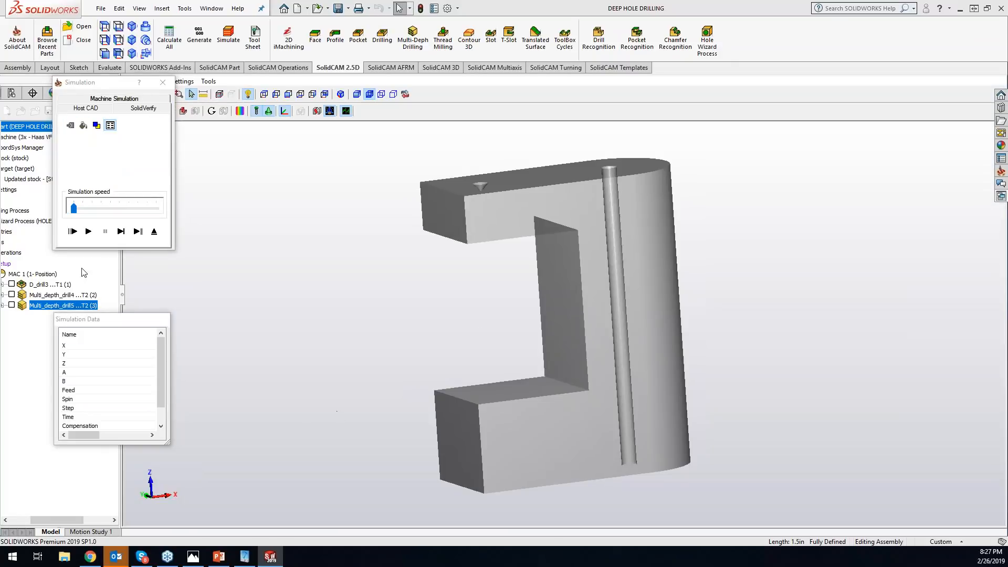
click(122, 231)
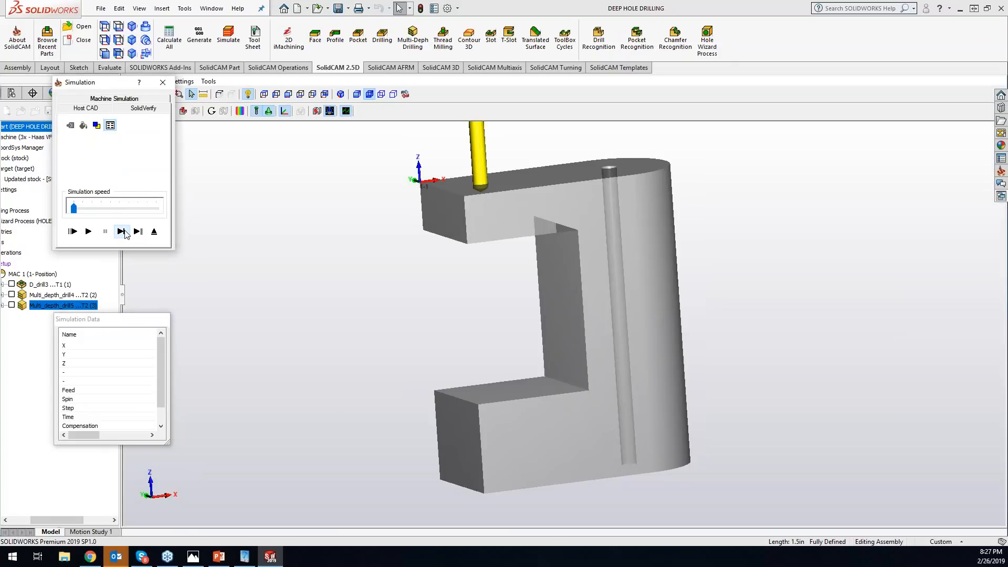
click(122, 231)
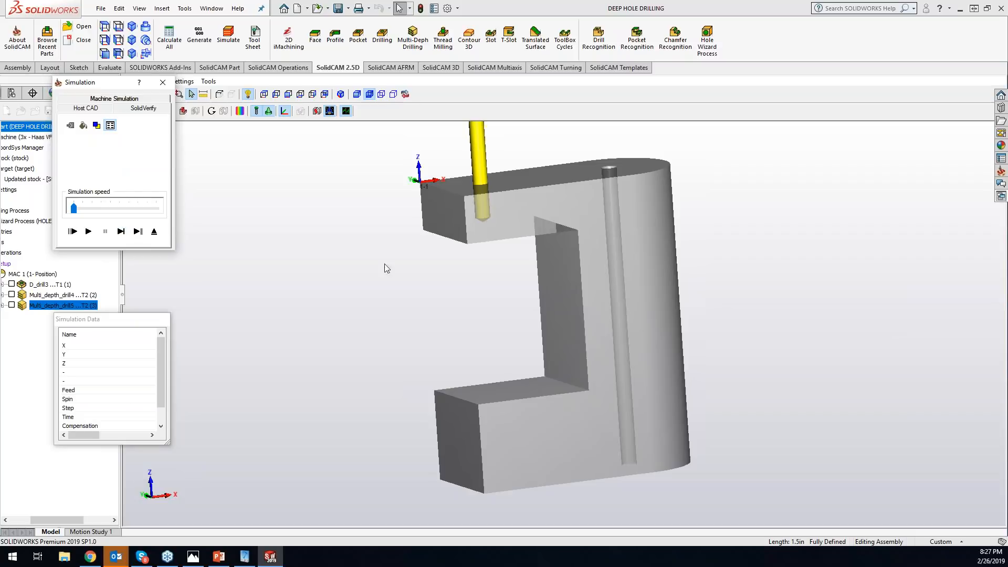
click(122, 232)
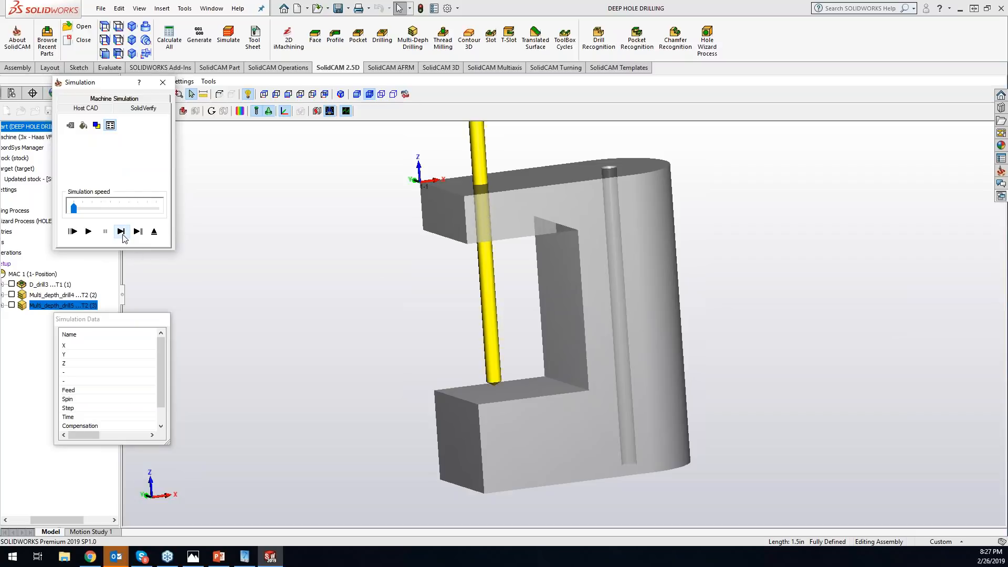
Step the simulation through the pecks in the lower arm up to the tool's retract and close the simulation.
middle_drag(586, 320, 564, 308)
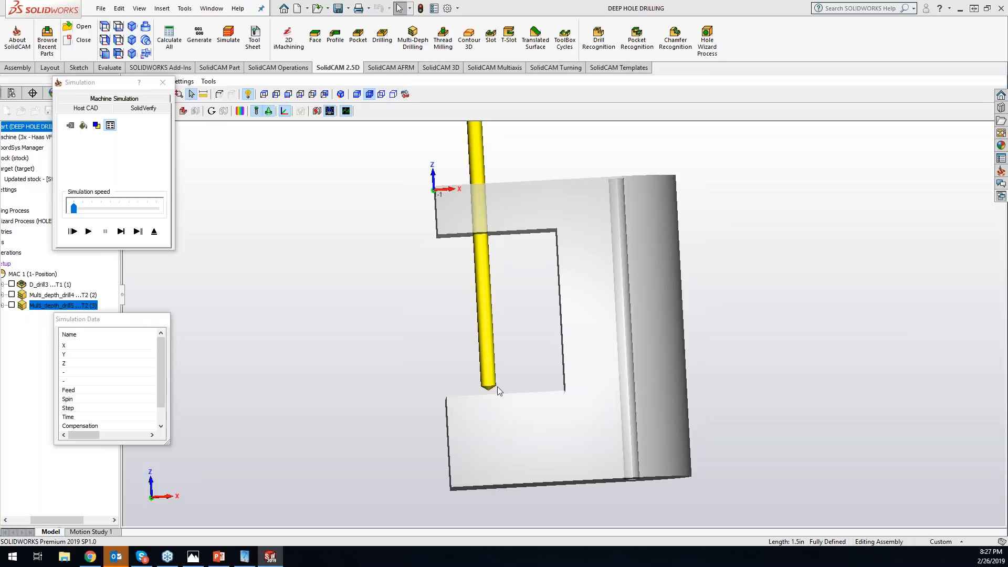
middle_drag(531, 370, 346, 349)
click(121, 231)
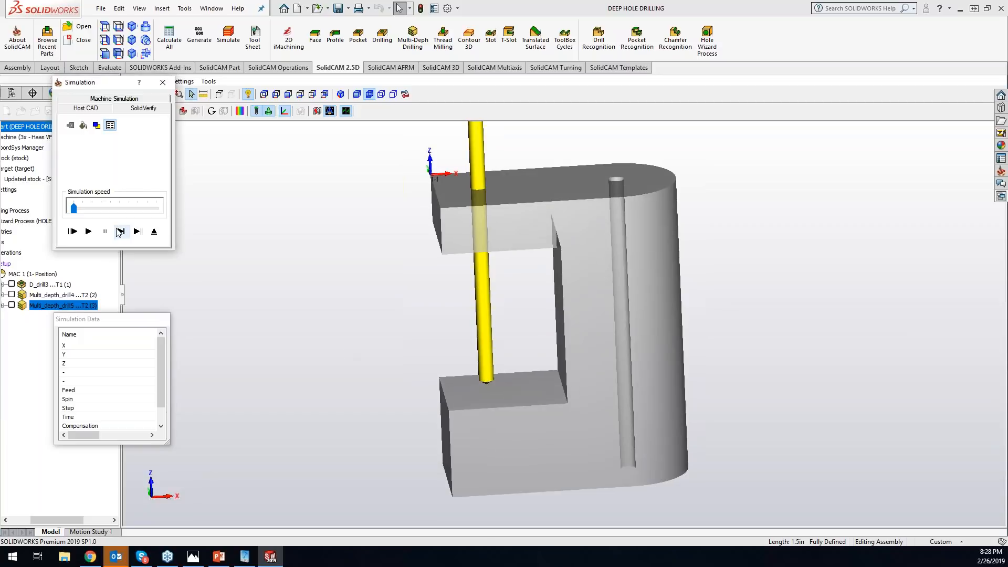
click(122, 233)
click(123, 234)
click(123, 234)
click(122, 234)
click(121, 231)
click(122, 231)
click(123, 233)
click(121, 232)
click(122, 232)
click(122, 232)
click(122, 232)
click(122, 232)
click(122, 232)
click(122, 232)
click(122, 232)
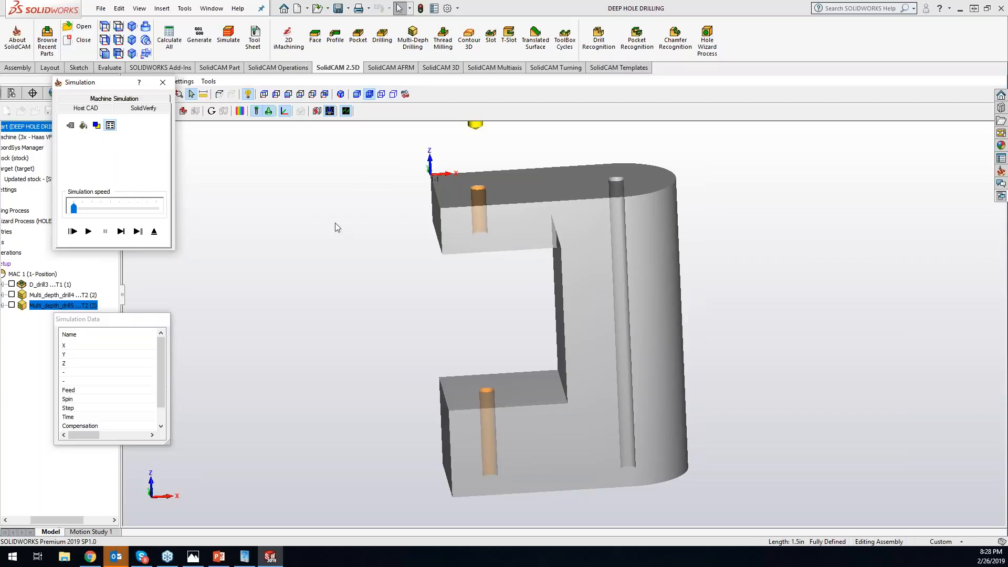
click(163, 83)
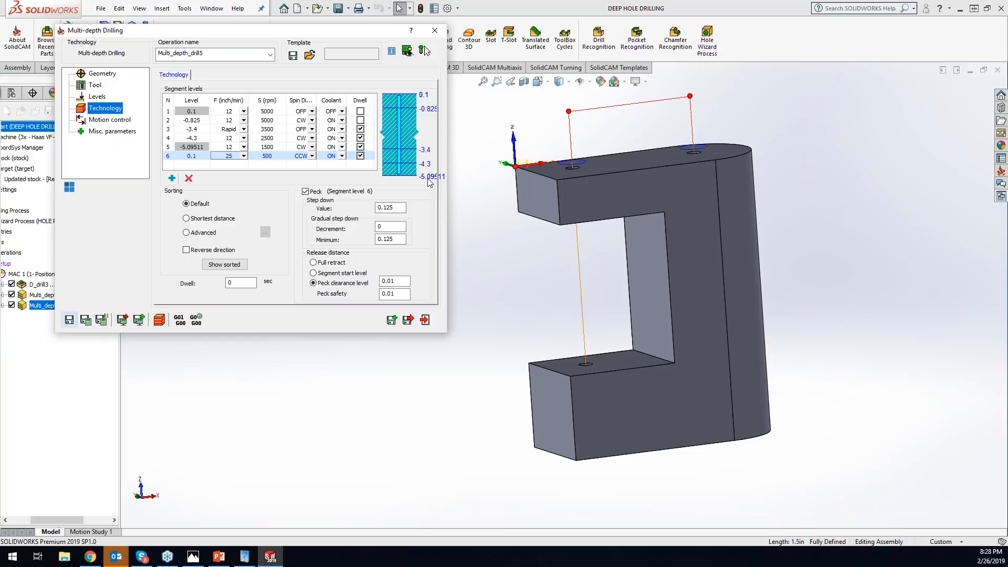
Review the operation's motion control settings and return to the segment technology settings.
click(109, 121)
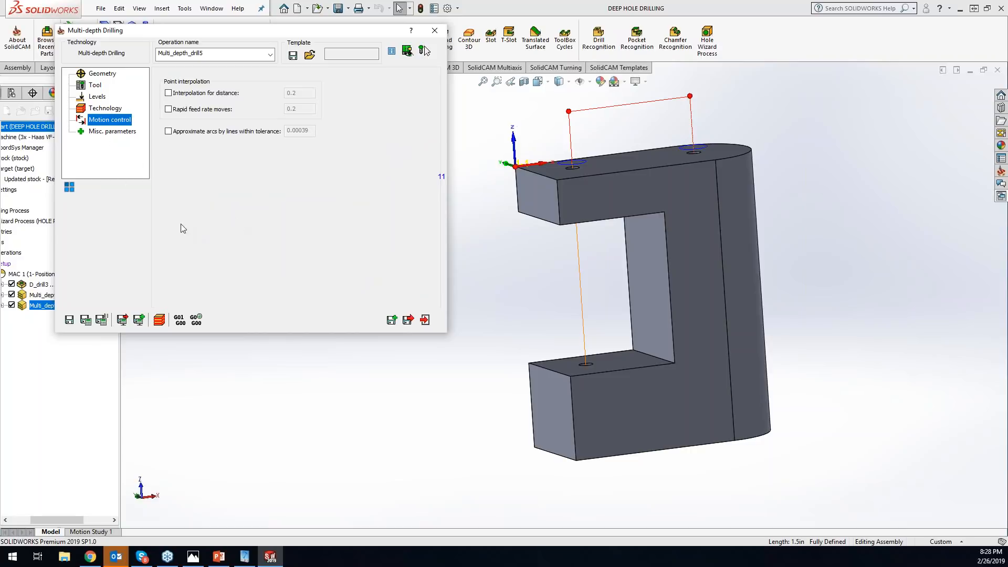
drag(205, 37, 305, 87)
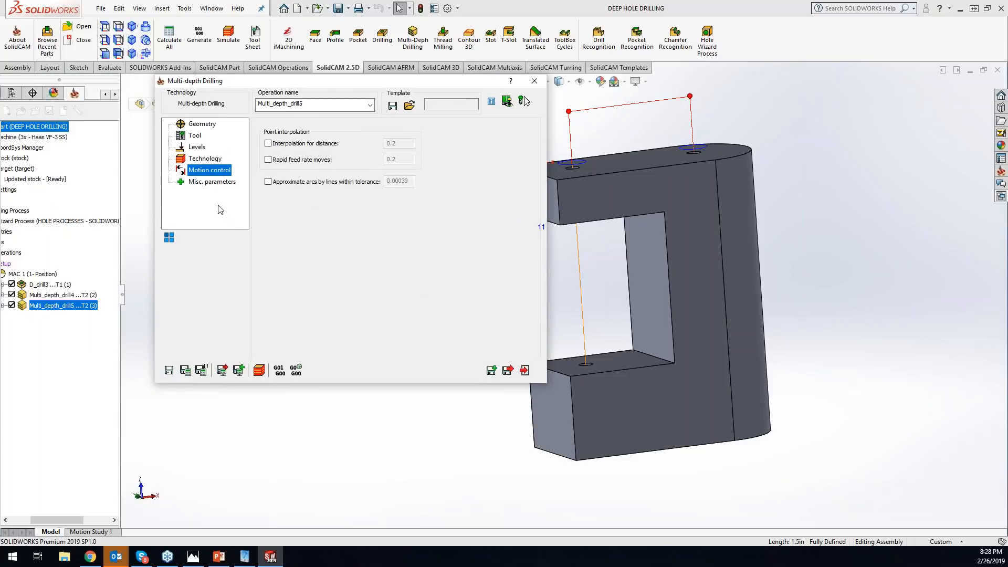
click(210, 159)
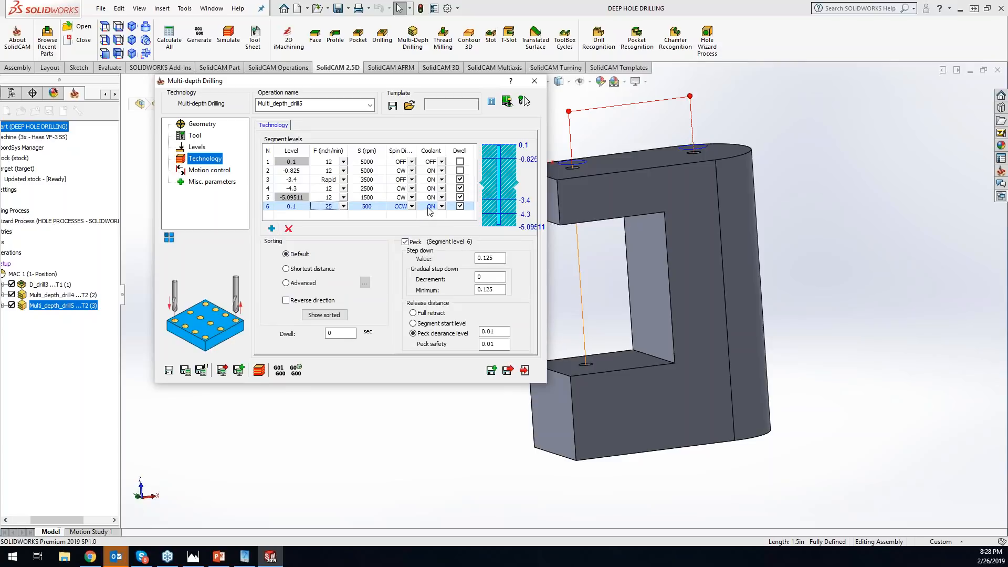
Save the multi-depth drilling settings as template "Multi_depth_.25 iscar" including tool data, and close the operation.
click(393, 105)
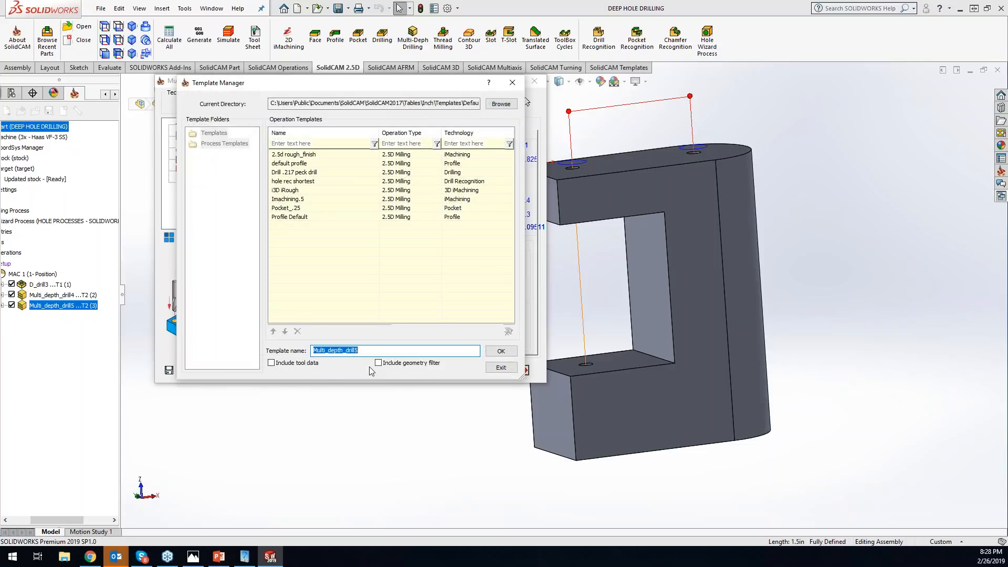
click(380, 350)
text(.25)
click(271, 363)
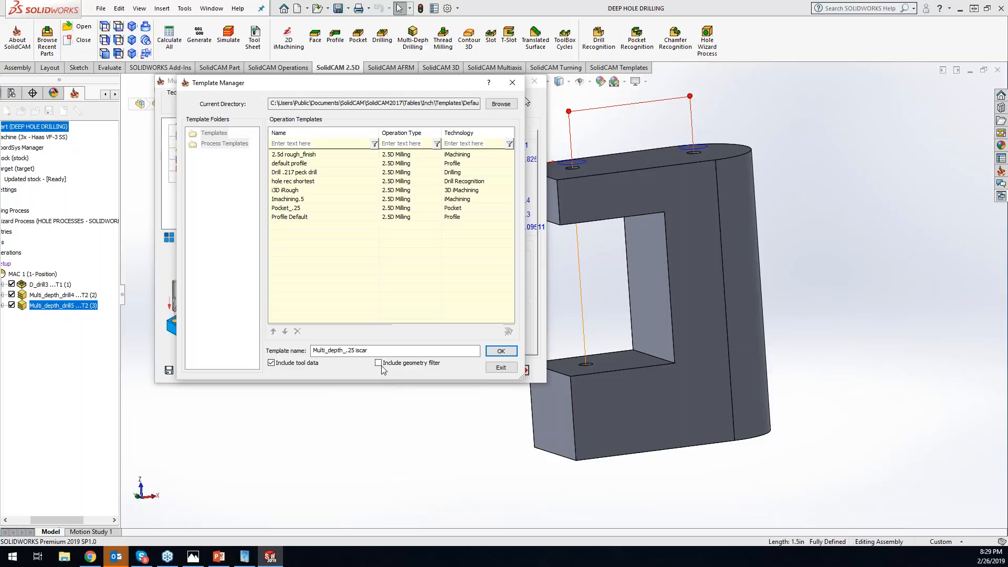
click(501, 350)
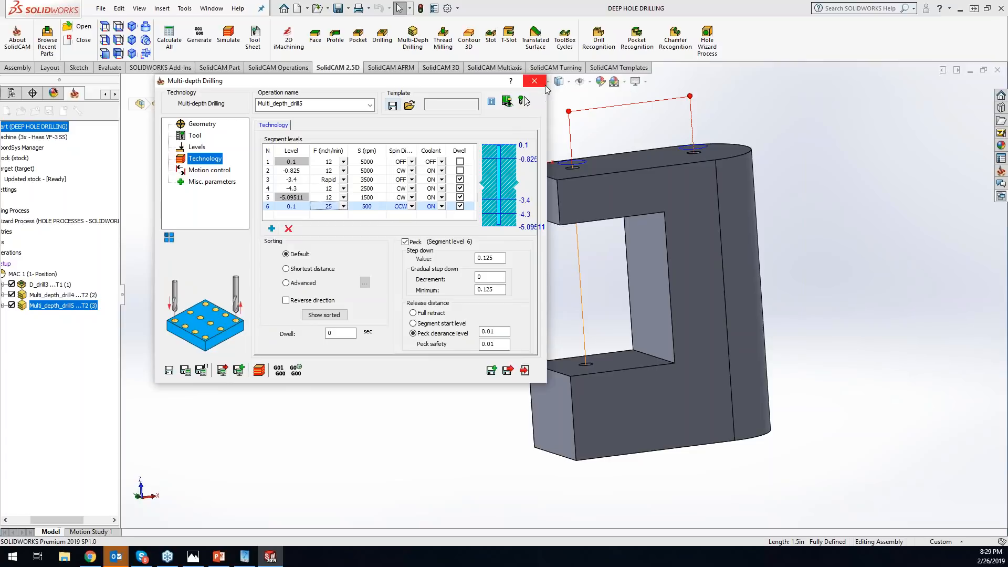
click(541, 81)
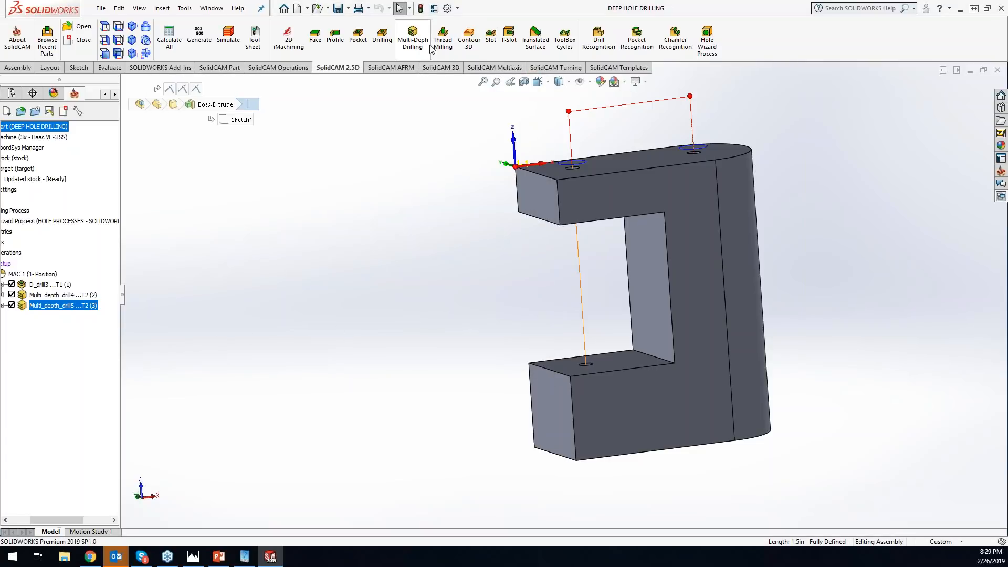
Start a new multi-depth drilling operation and load the "Multi_depth_.25 iscar" template.
click(411, 39)
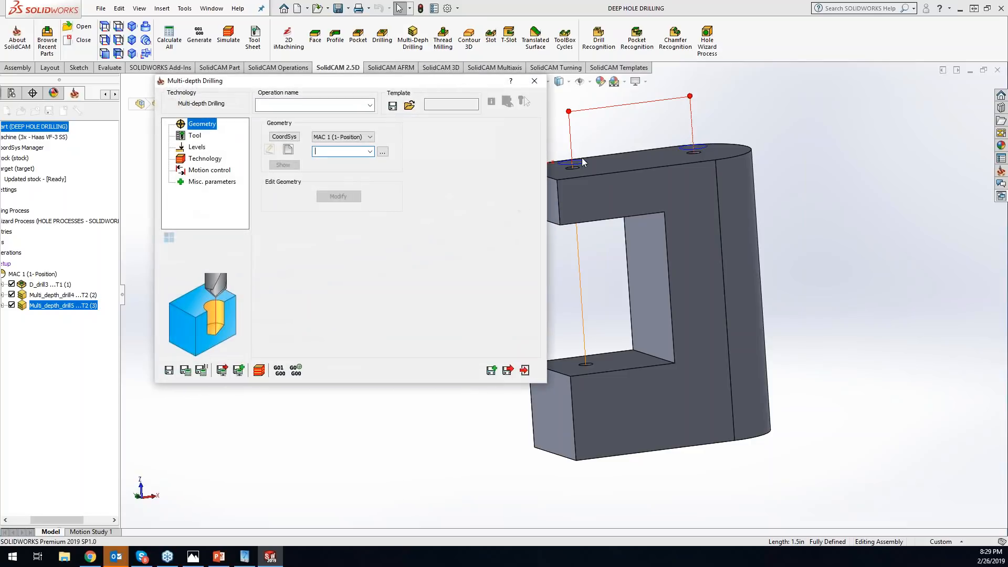
click(410, 107)
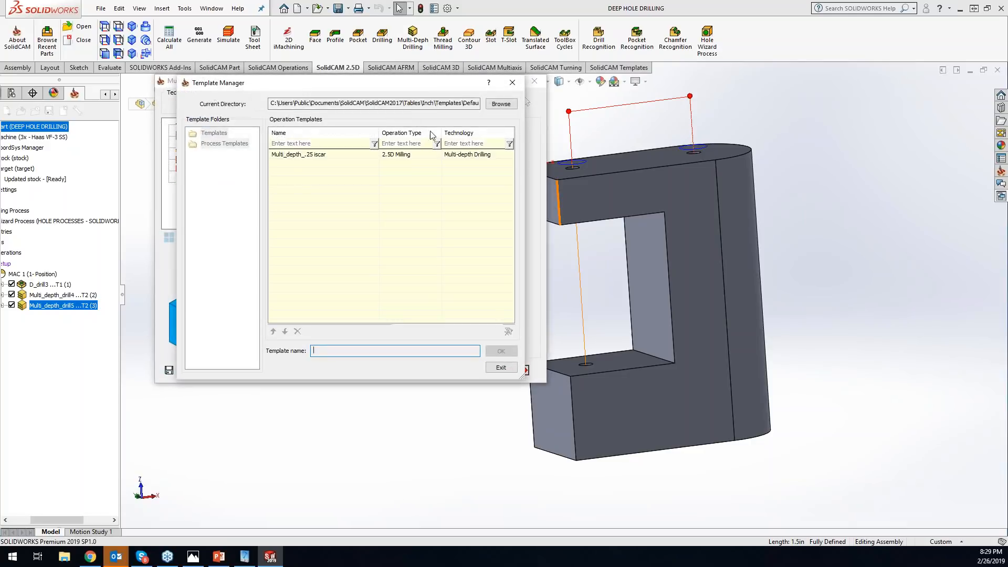
click(289, 155)
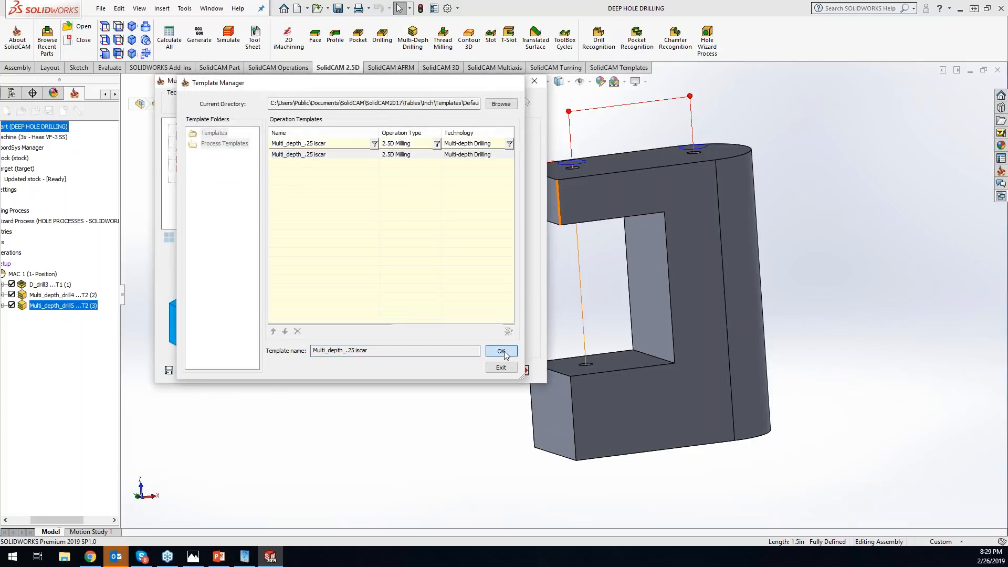
click(501, 351)
Define a new drill geometry from the holes on the part's top face and open the segment technology settings.
click(288, 150)
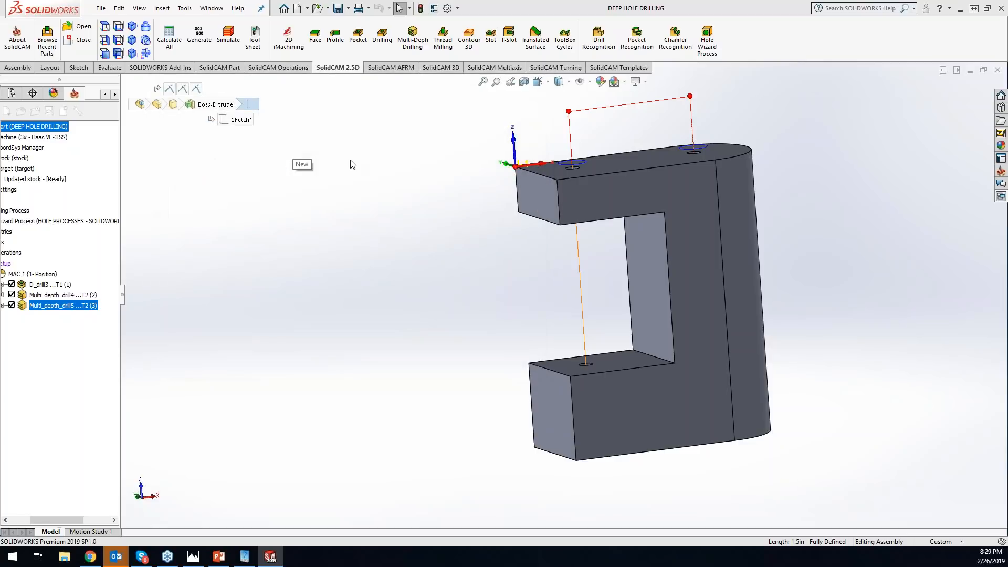
click(604, 160)
click(8, 122)
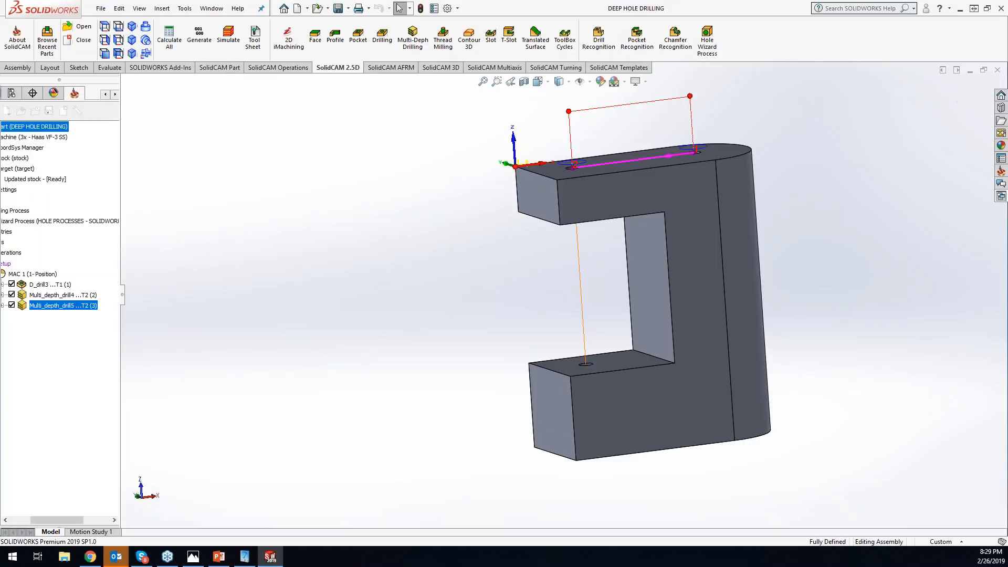
click(199, 159)
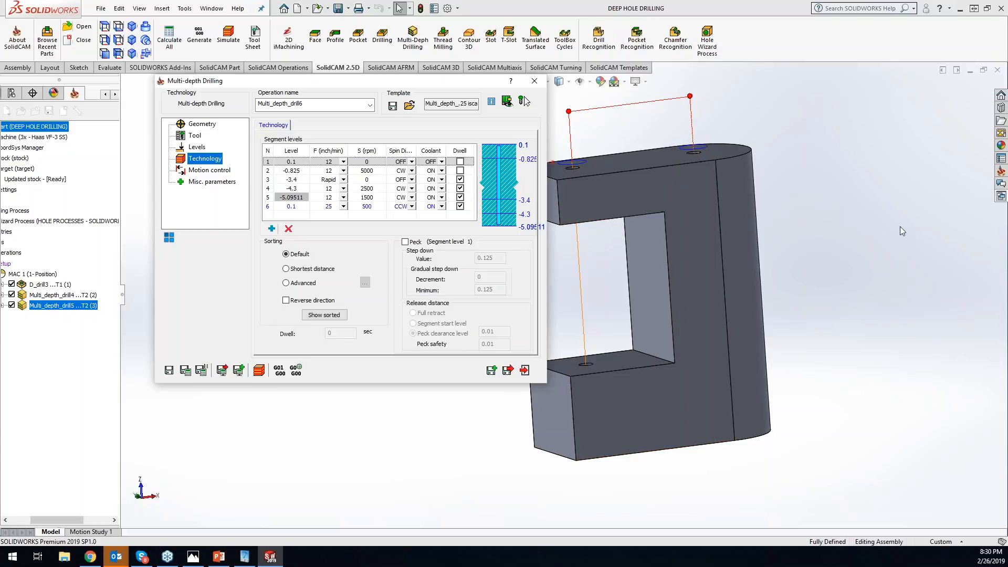
click(653, 195)
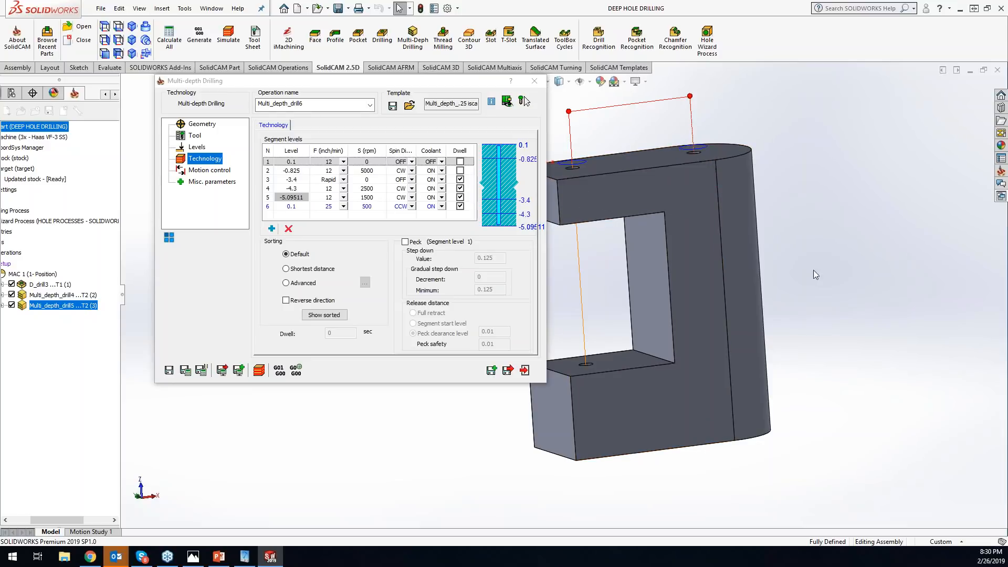
middle_drag(772, 241, 653, 190)
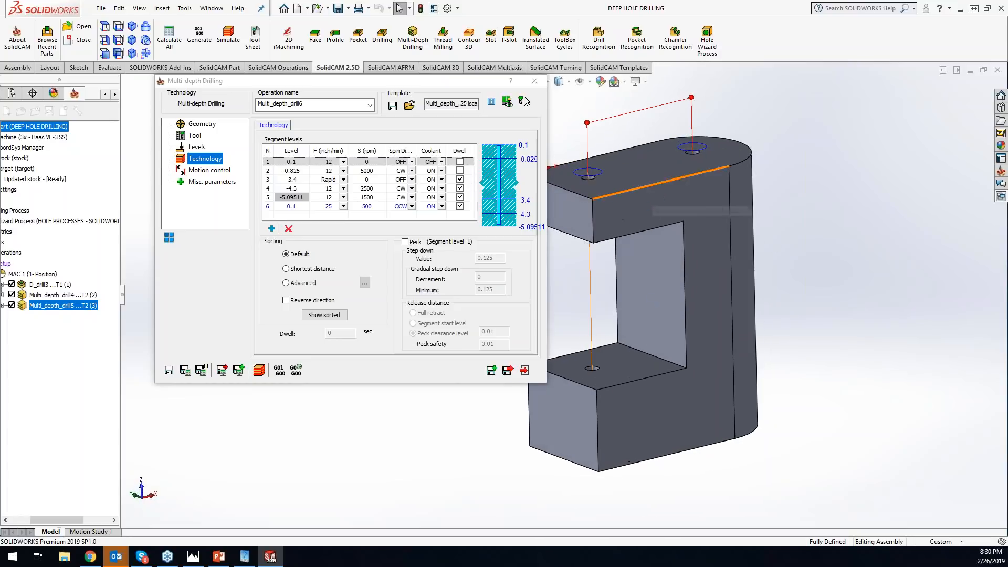
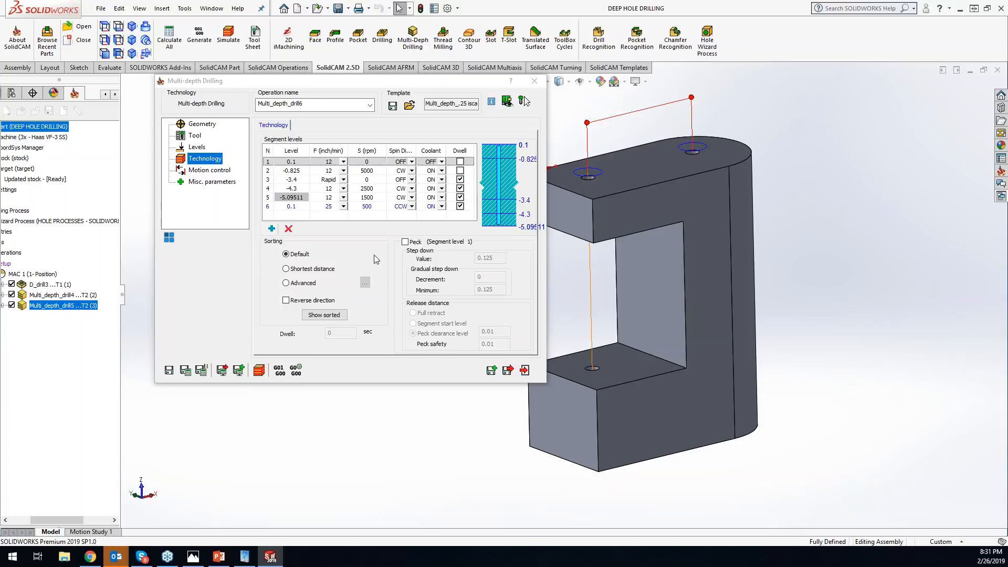
Add a long series of extra segment levels below the first level and go through the extended segment list.
click(271, 229)
click(273, 231)
click(273, 231)
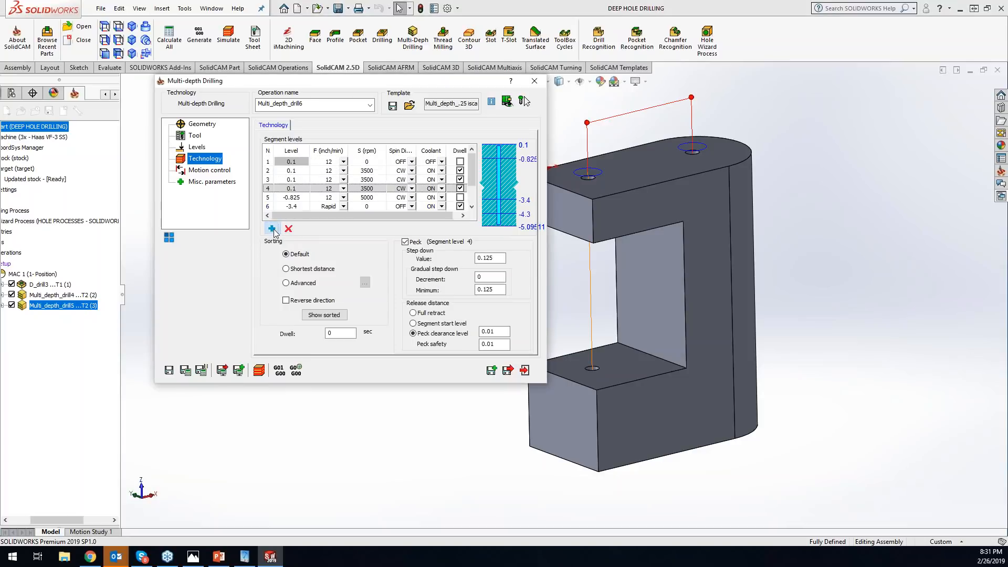
click(274, 230)
click(274, 231)
click(273, 231)
click(274, 231)
click(273, 229)
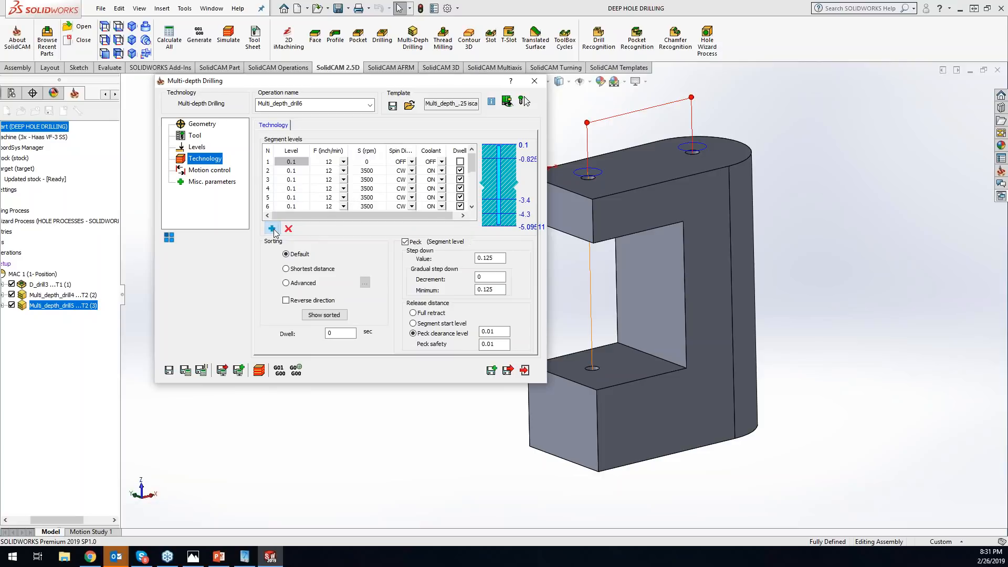
click(271, 230)
click(272, 230)
click(271, 230)
drag(471, 160, 468, 203)
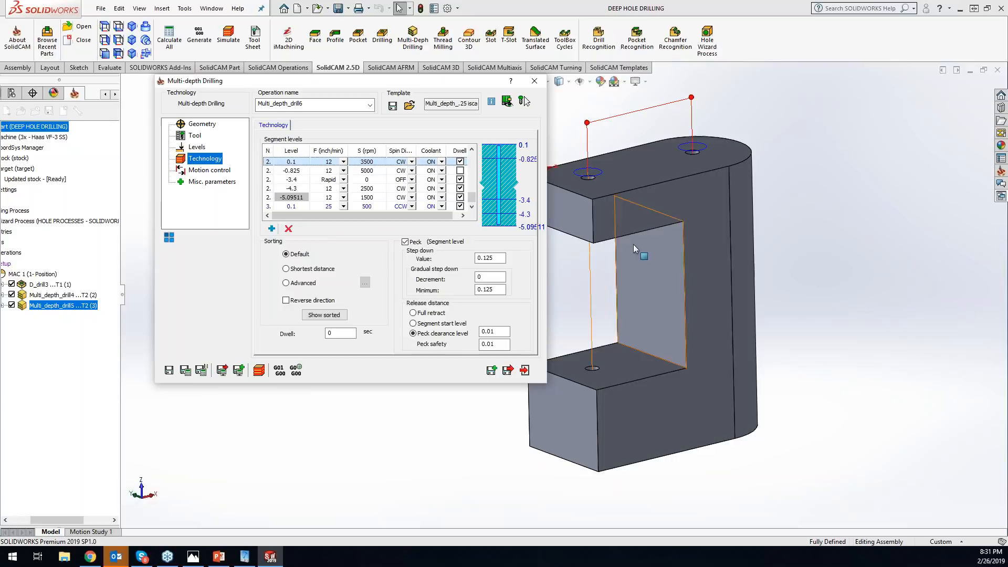
Exit the new multi-depth drilling operation without saving it or its drill geometry.
click(542, 82)
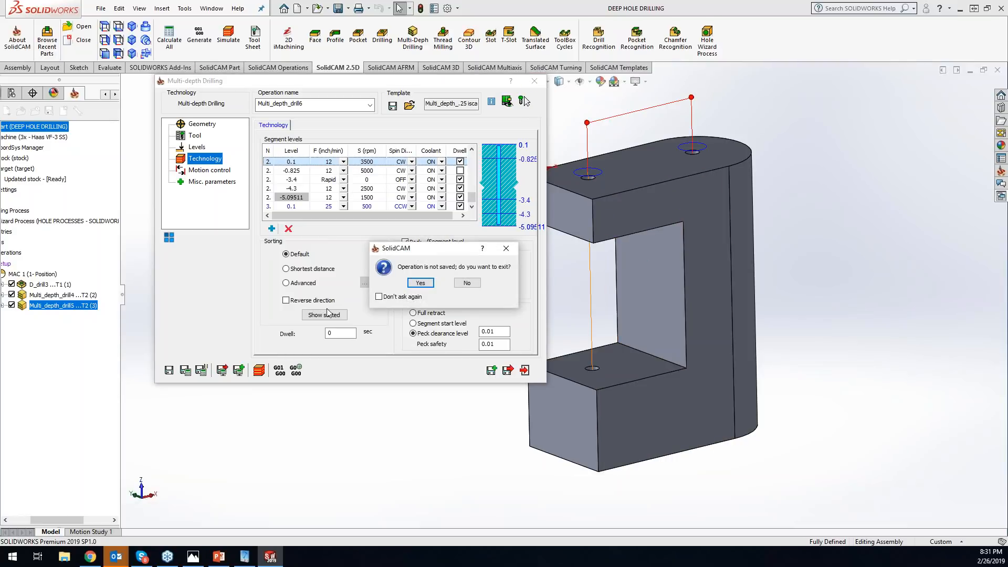
click(419, 284)
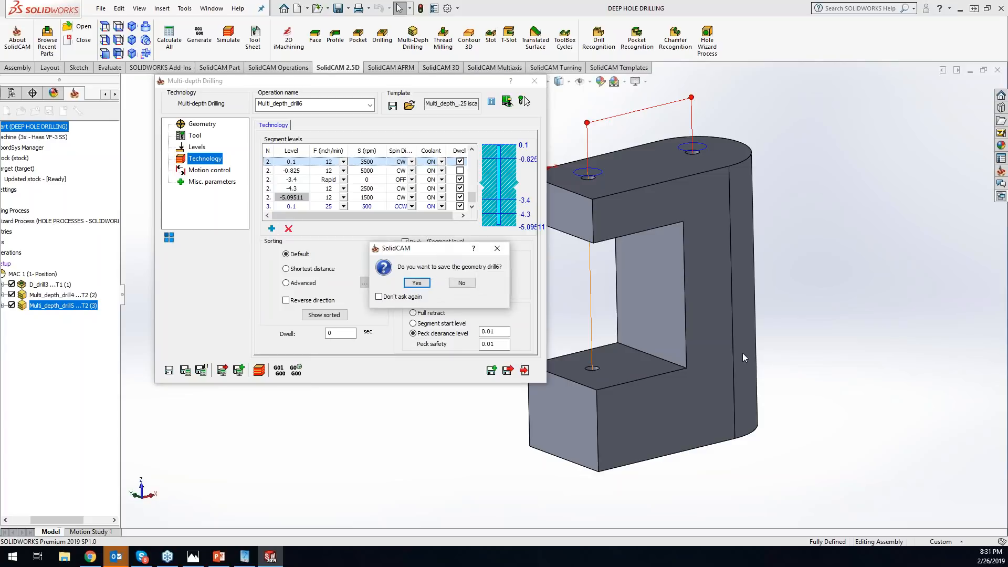
click(461, 283)
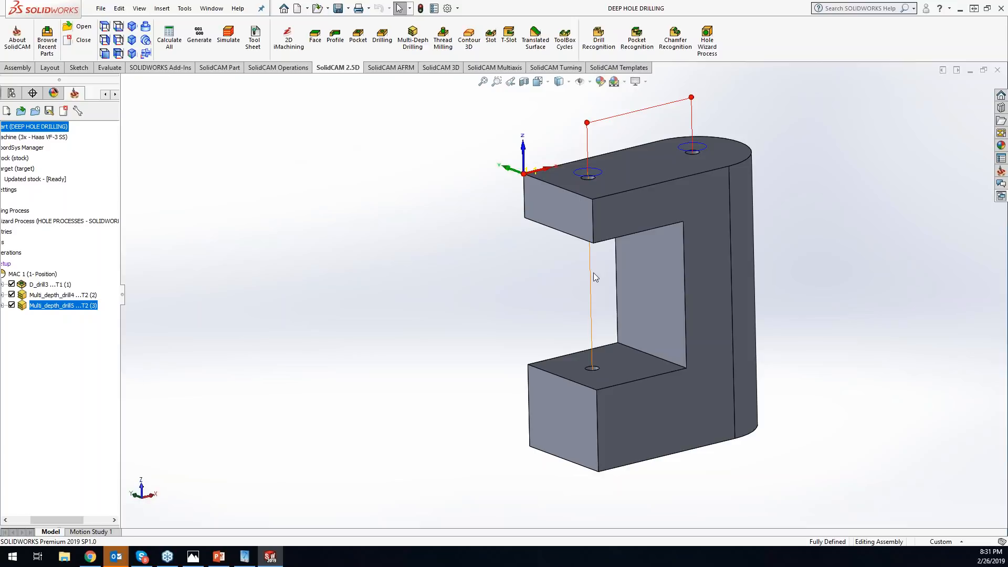
Close the deep hole drilling part and open the recent CAM-part FACE MILL - NEW OPTION-2.prz.
click(593, 229)
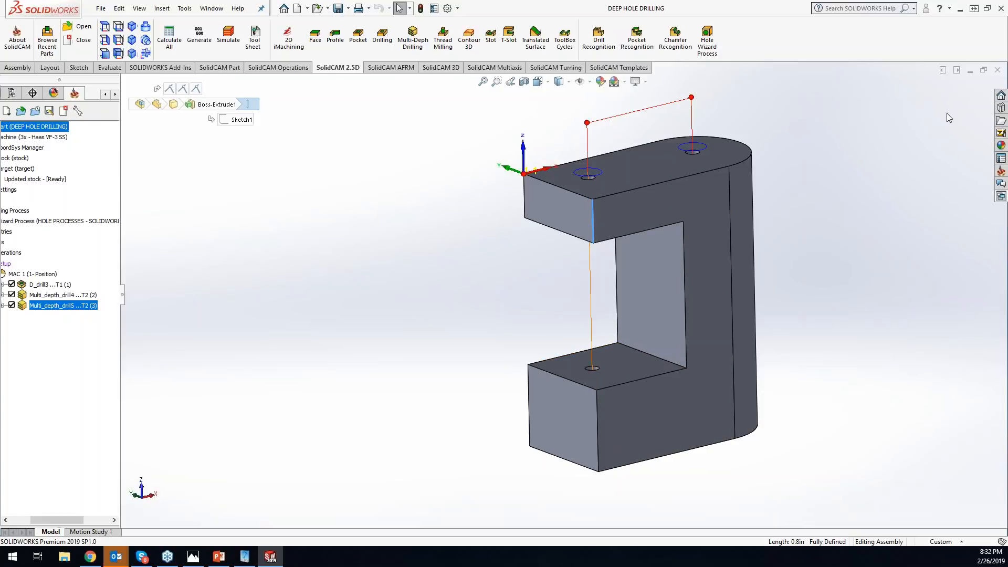
click(996, 70)
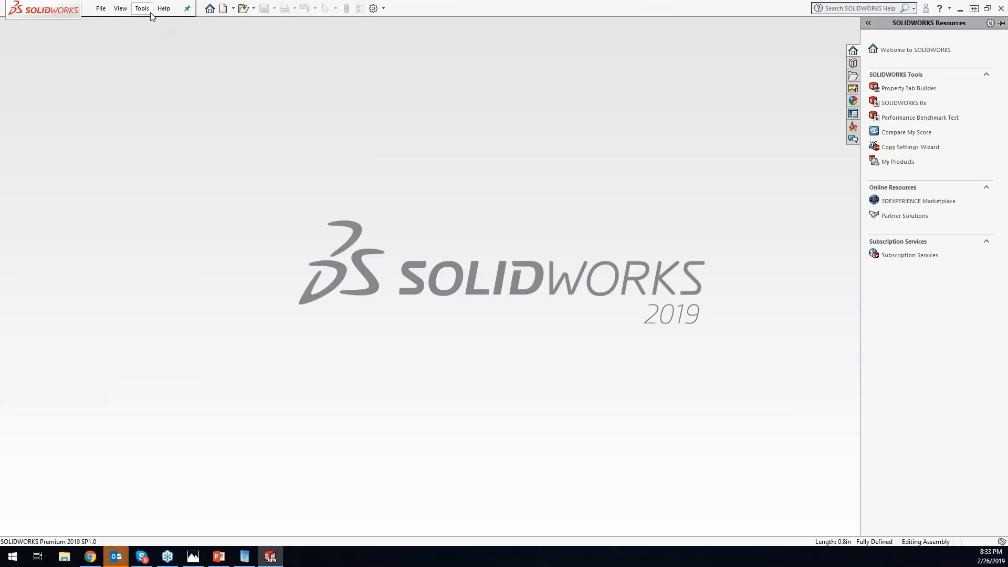
click(150, 12)
mouse_move(164, 51)
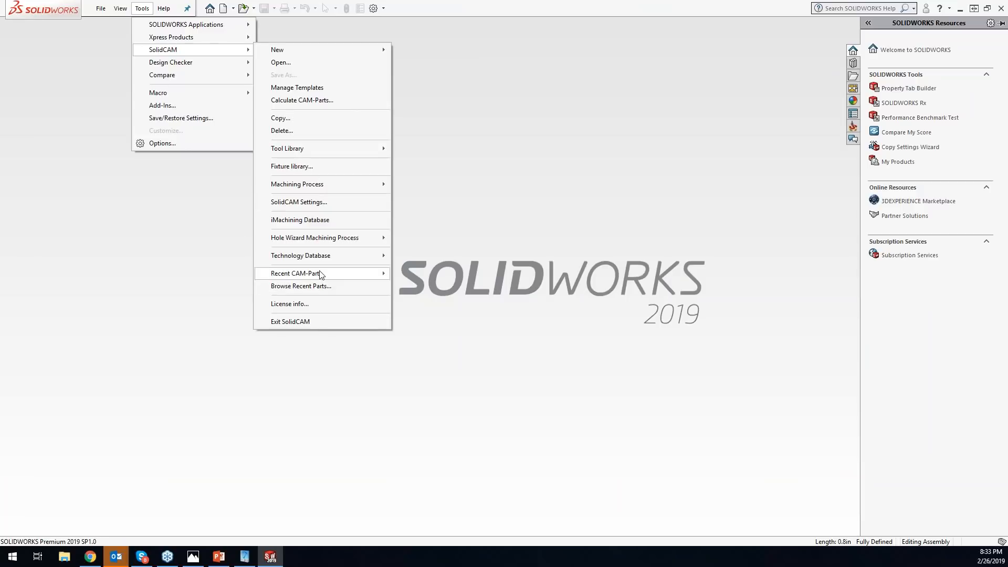
mouse_move(321, 274)
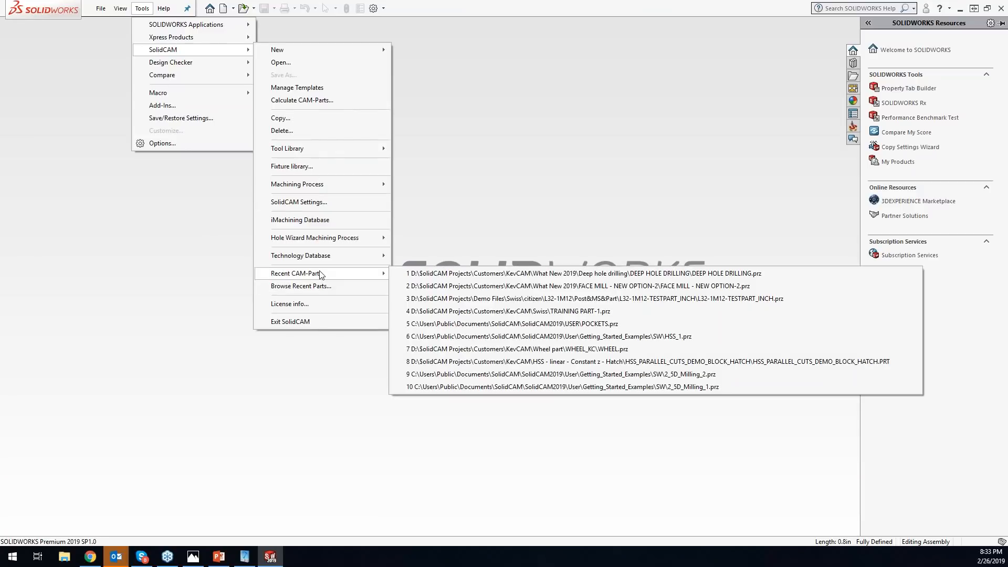
click(432, 286)
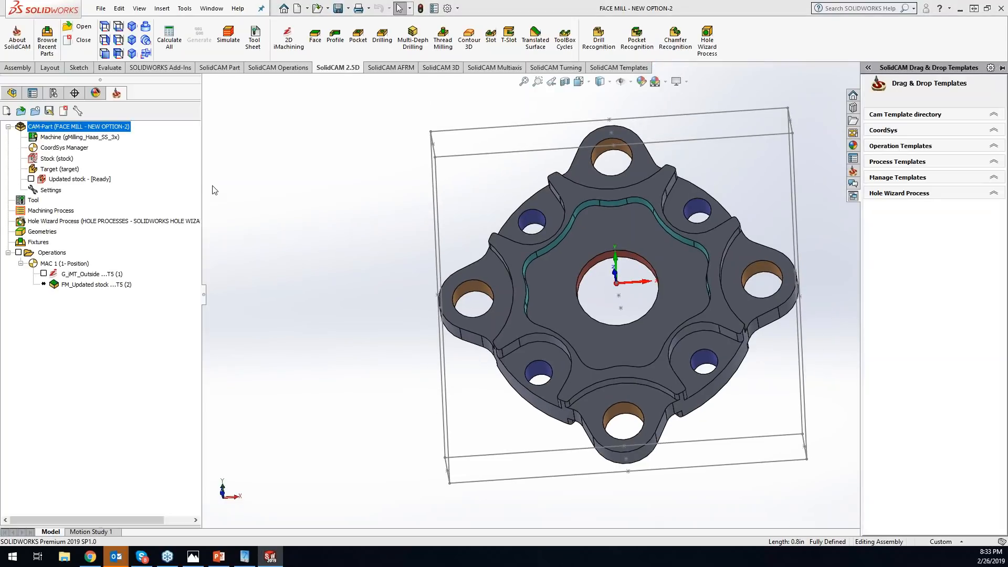
Delete the existing FM_Updated stock face milling operation from the CAM-part.
click(121, 286)
key(Delete)
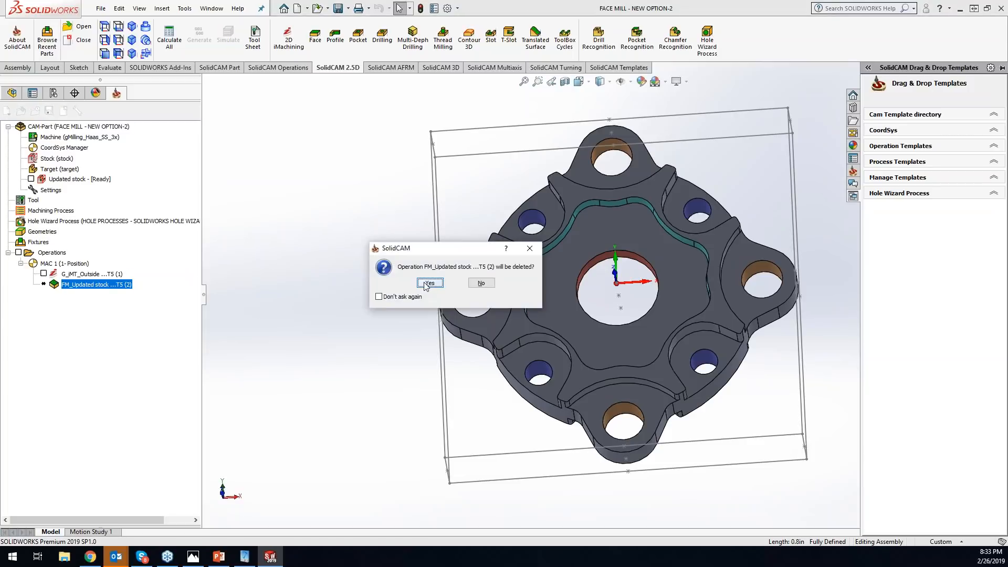
click(430, 285)
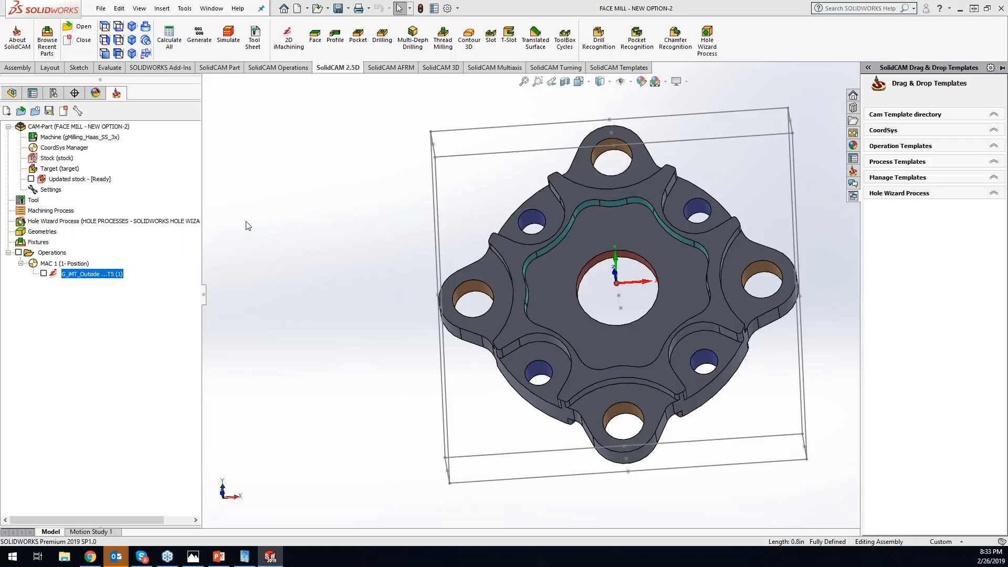
click(289, 255)
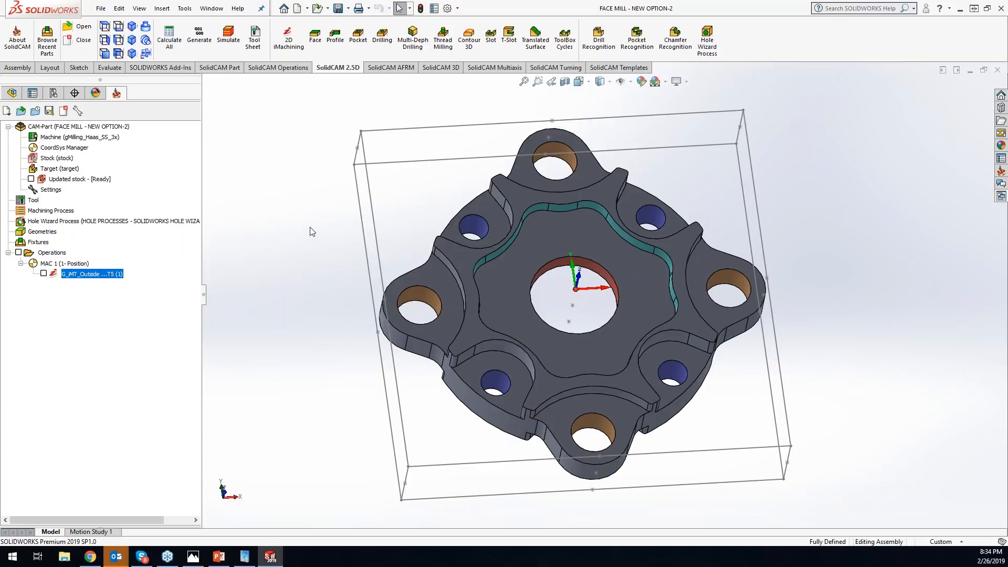
Start a new face milling operation on the updated stock and assign tool 20, the 50 mm face mill.
click(315, 36)
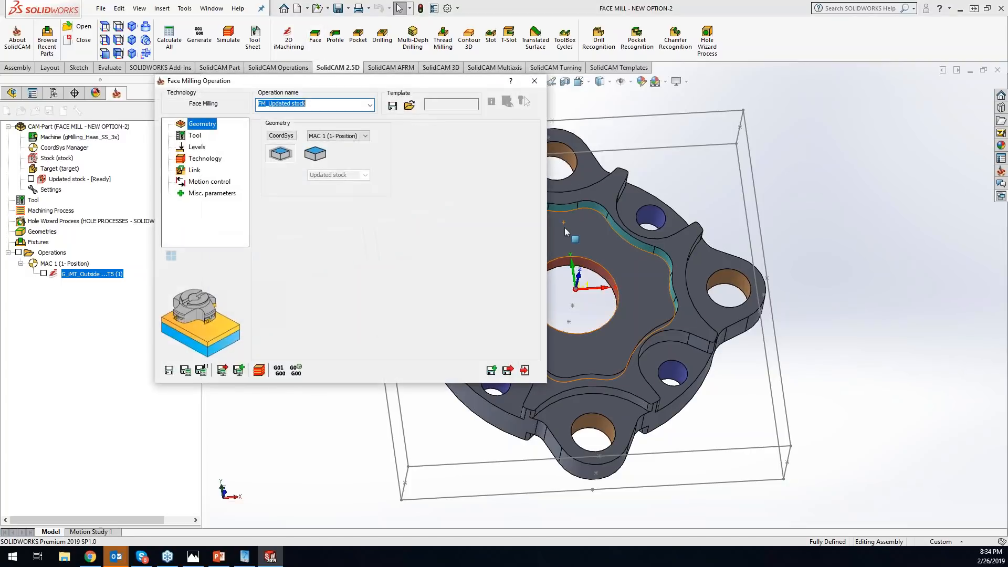
drag(357, 87, 496, 131)
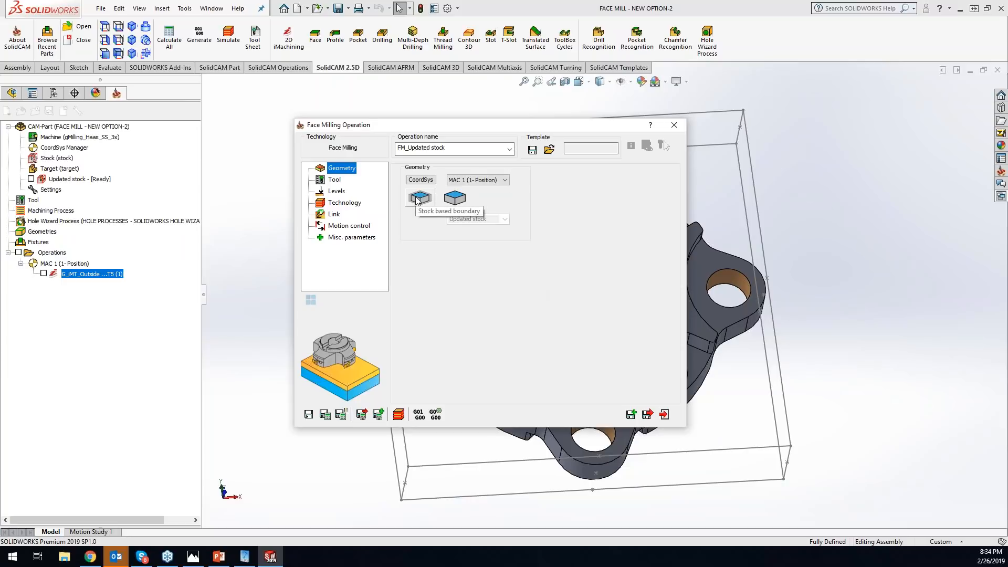
click(338, 181)
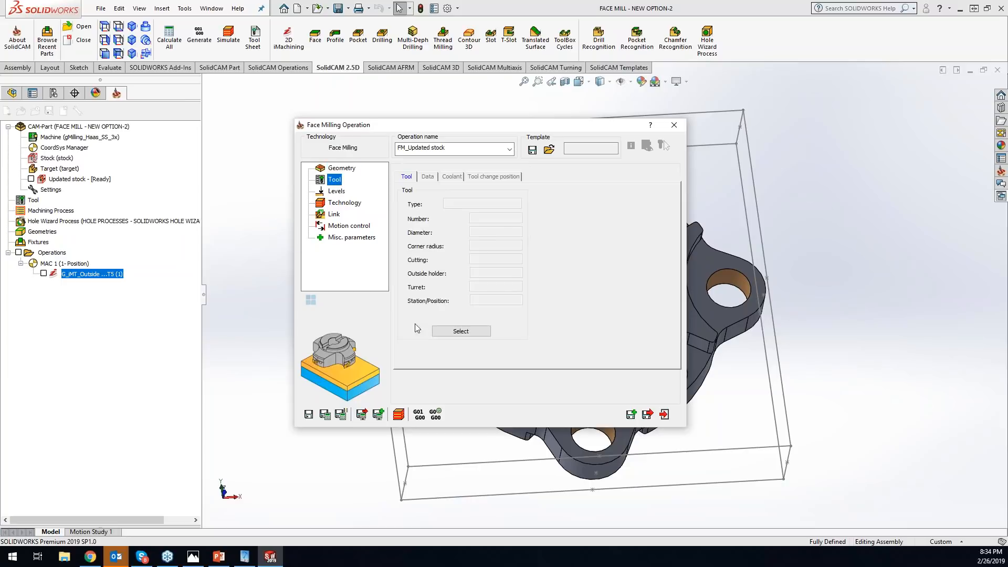
click(460, 331)
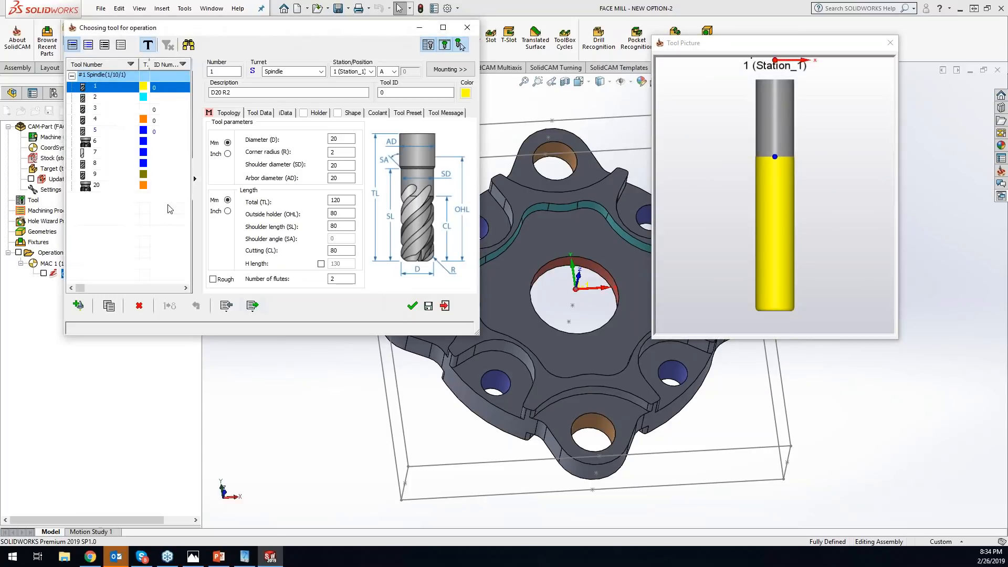
click(104, 142)
click(103, 142)
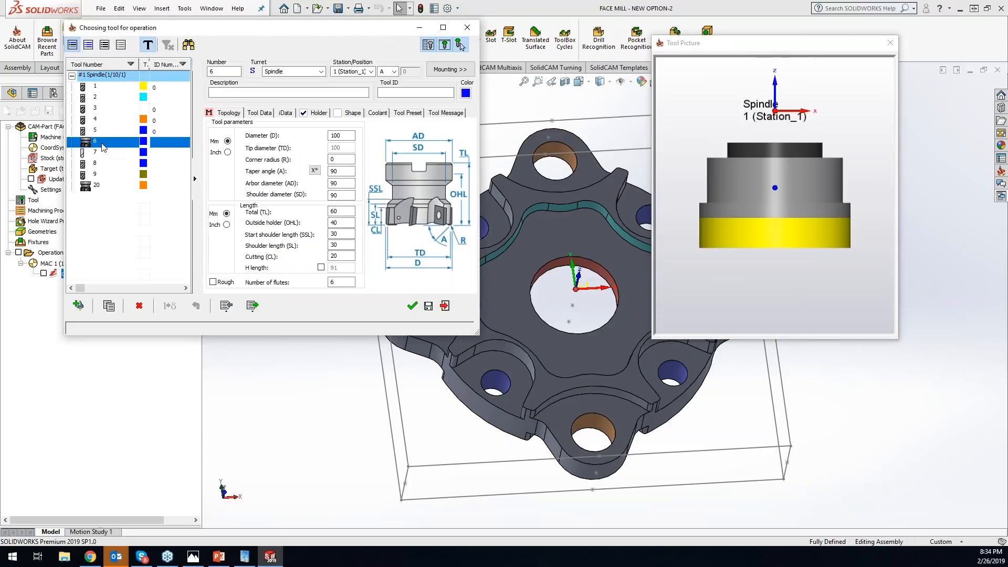
click(103, 187)
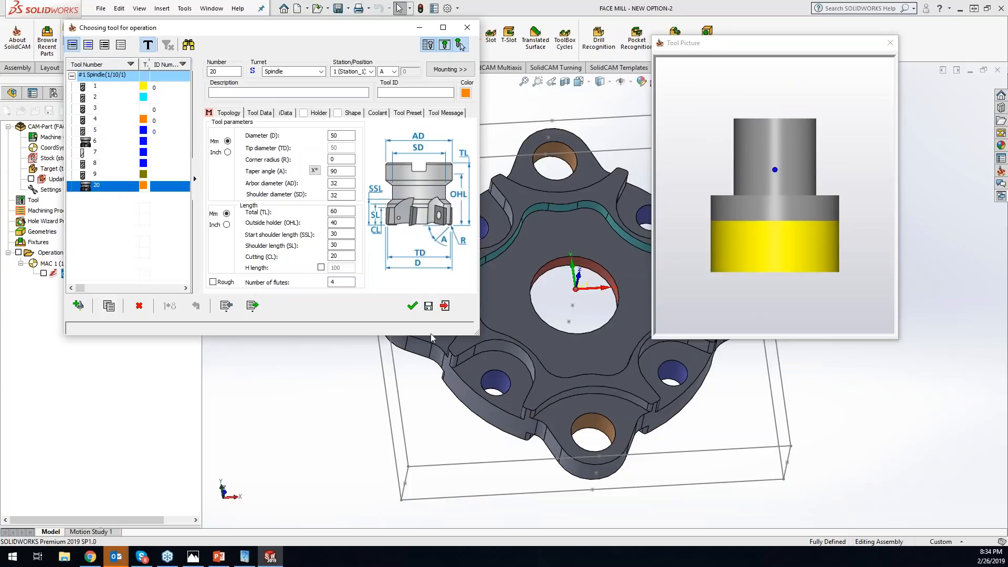
click(409, 308)
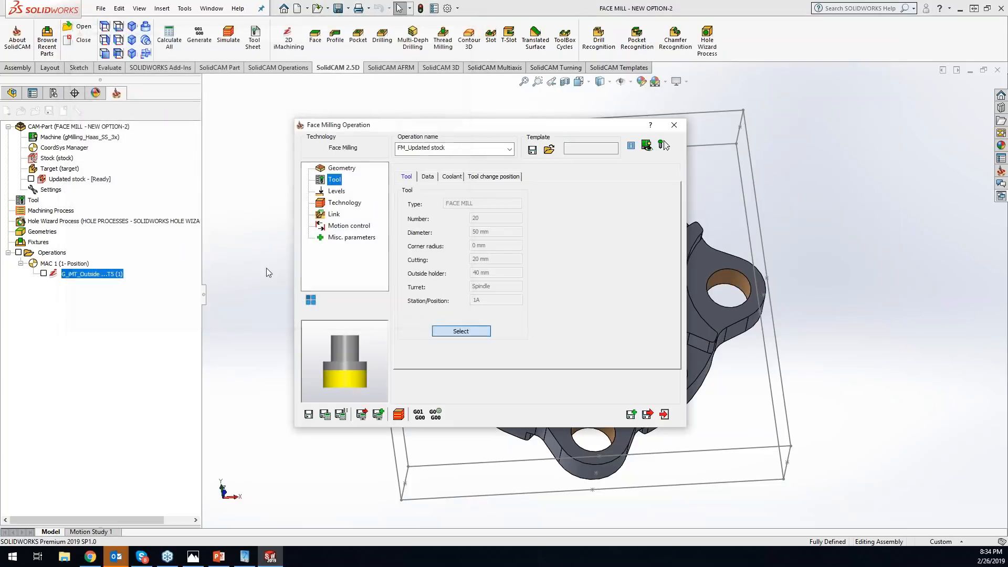
Switch the face depth on the milling levels to User defined and back to By top of target.
click(332, 193)
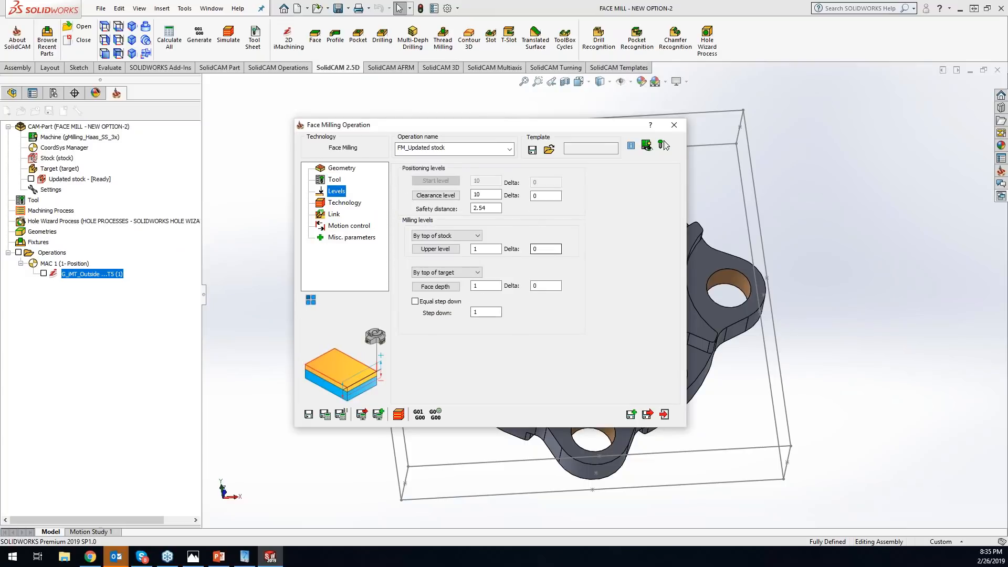
click(461, 276)
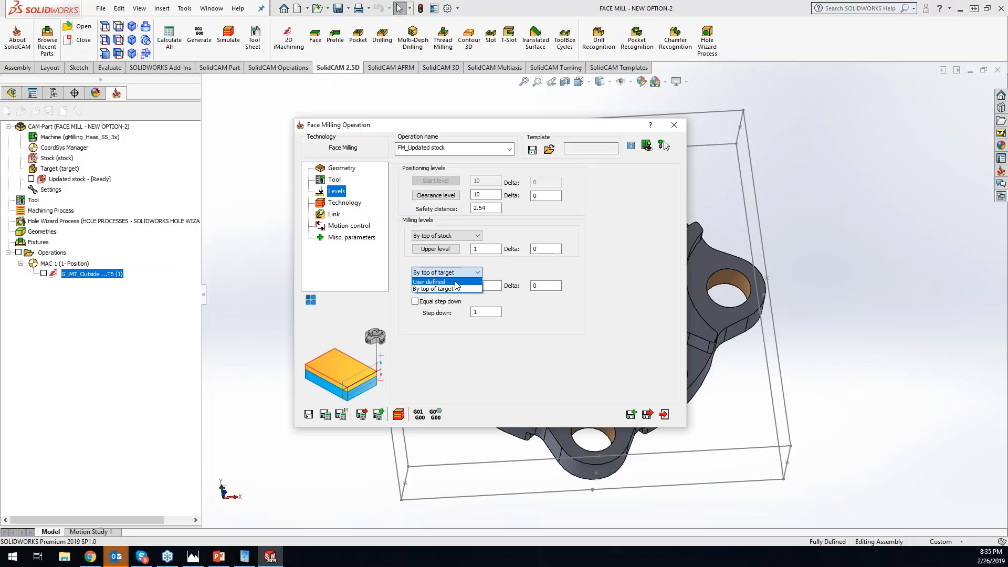
click(455, 283)
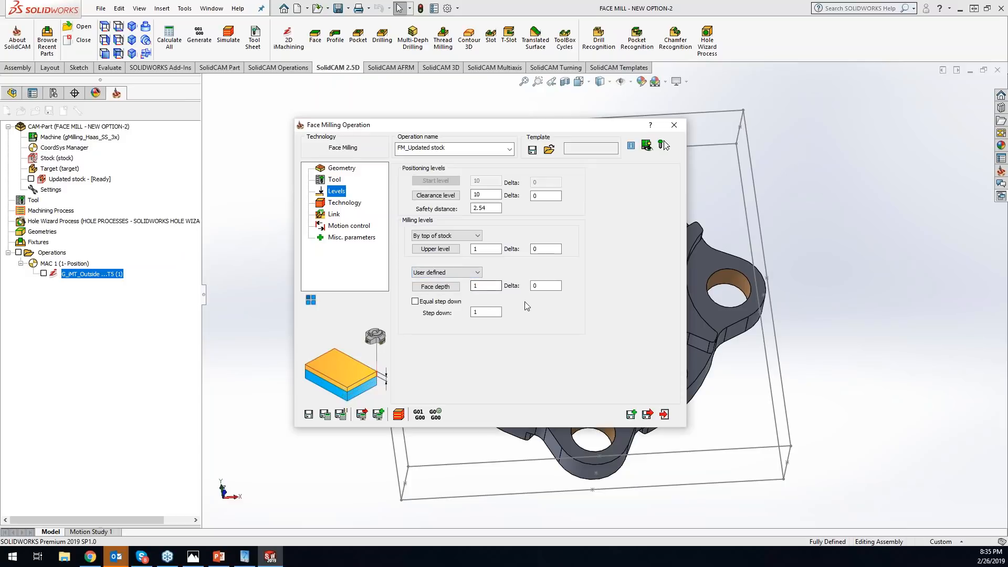
click(465, 277)
click(462, 289)
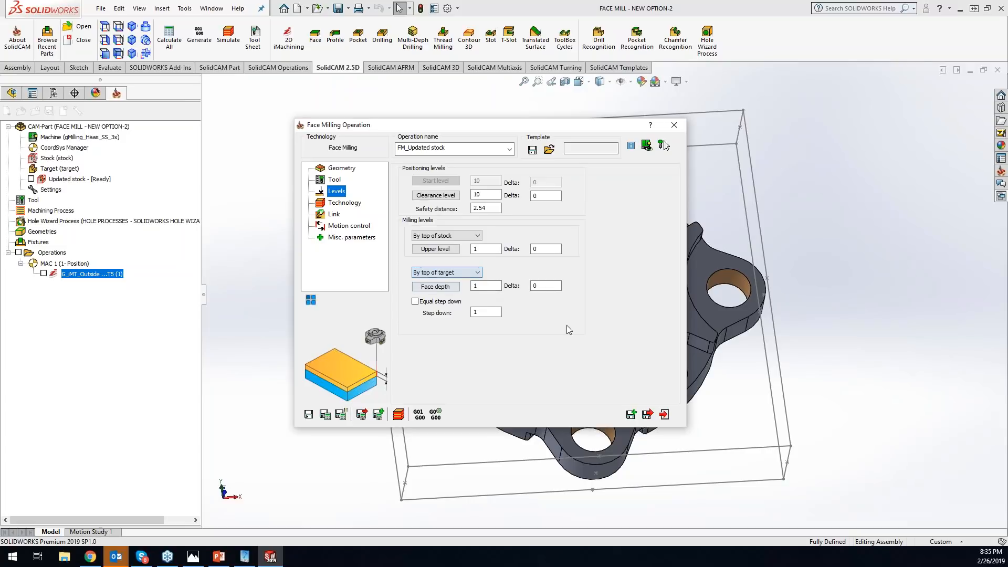
Keep Hatch as the face milling technology, then save and calculate the operation.
click(345, 203)
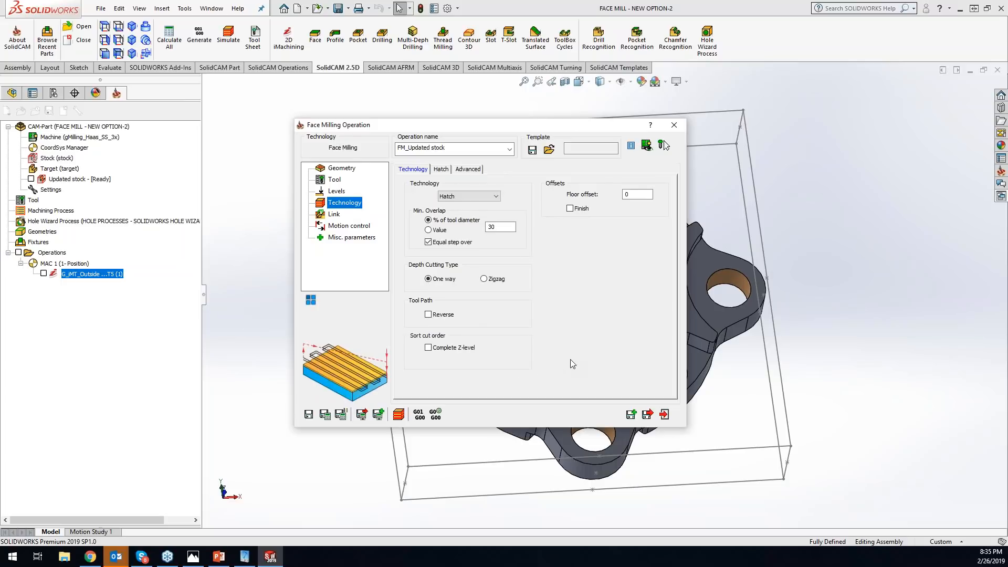
click(473, 198)
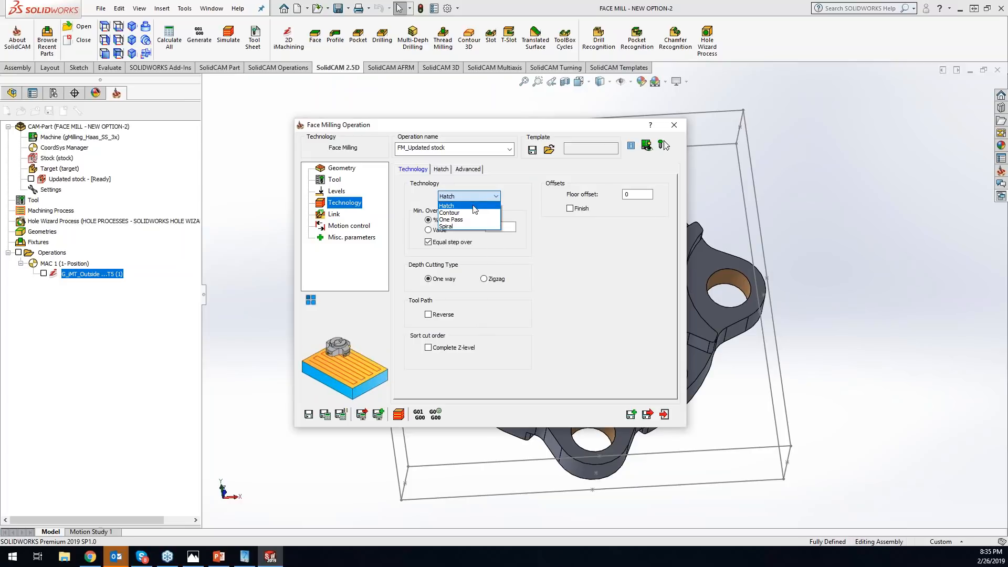
click(467, 348)
click(325, 414)
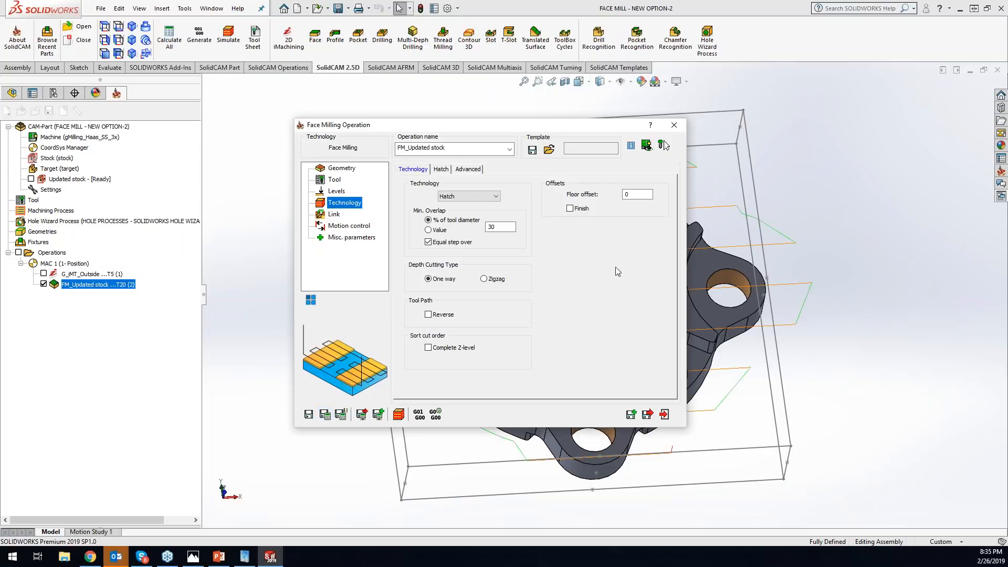
Compare the calculated face milling toolpath with the outside iMachining toolpath by showing each over the part.
double_click(513, 126)
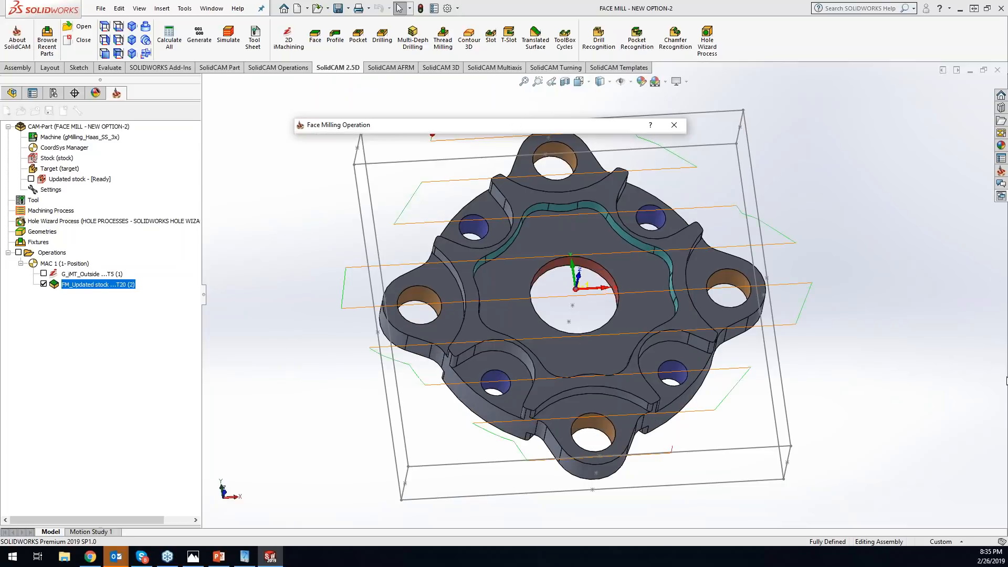
click(890, 334)
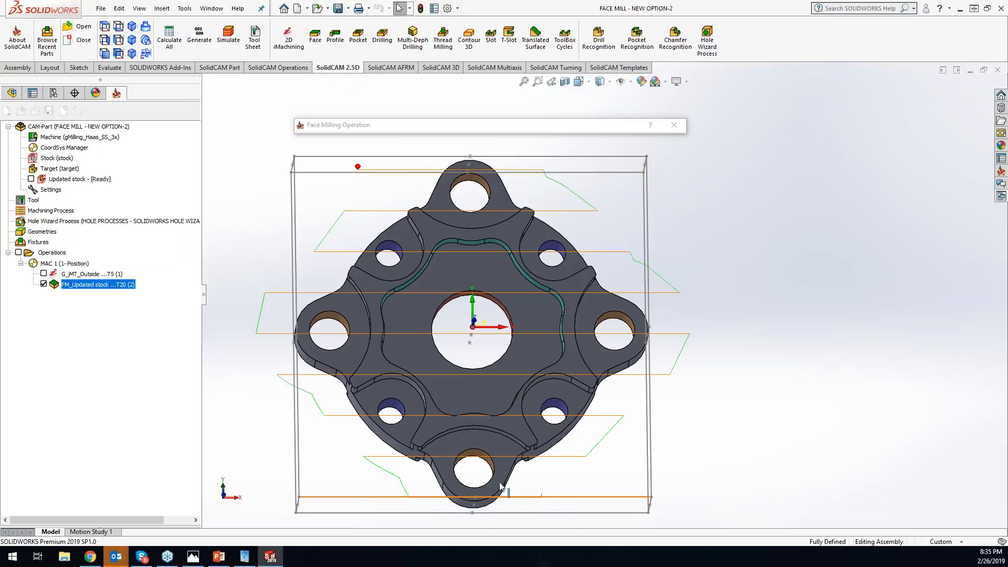
click(44, 274)
click(43, 284)
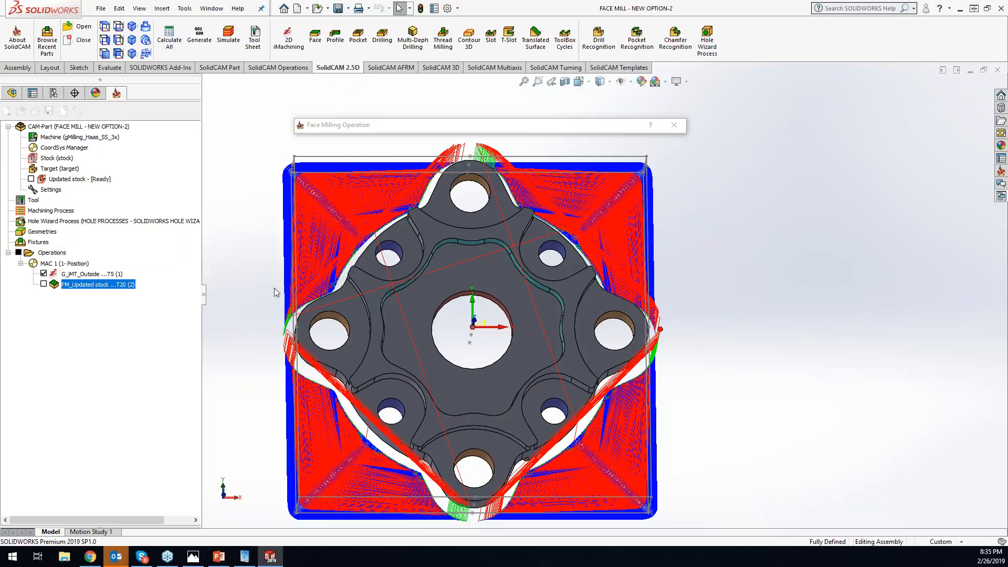
click(44, 274)
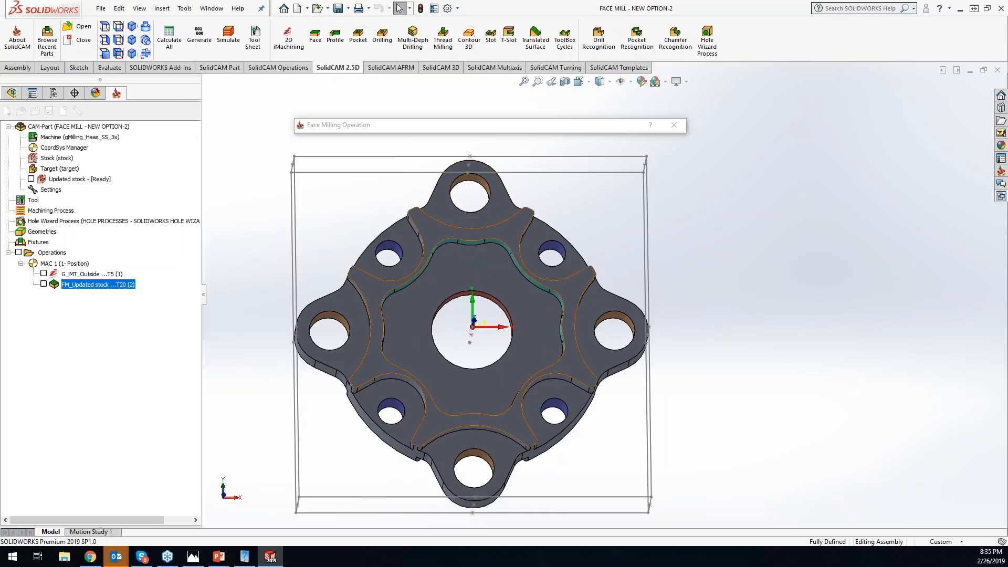
click(43, 284)
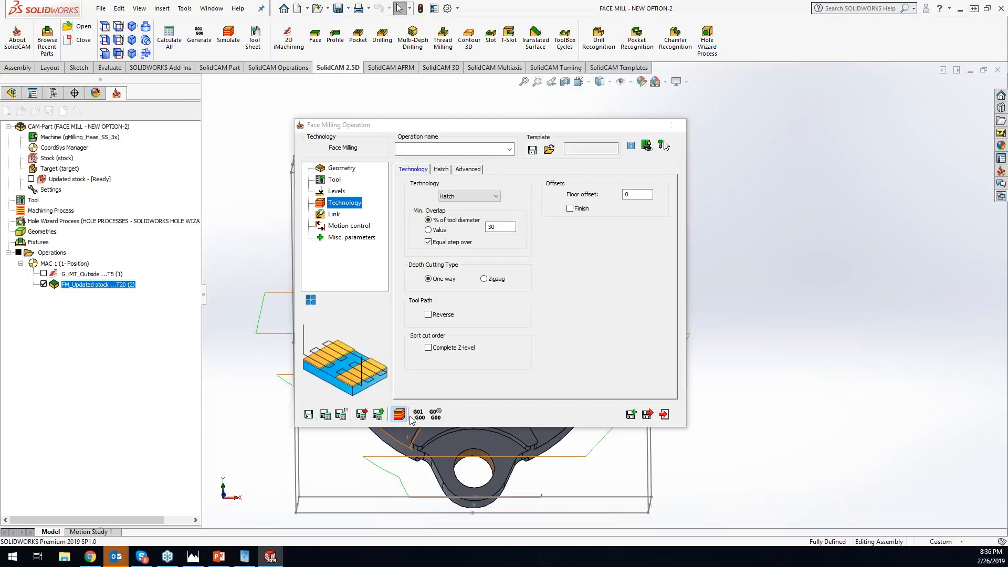
Examine the starting stock of the face milling operation as a shaded 3D model in the simulation, then exit.
click(408, 415)
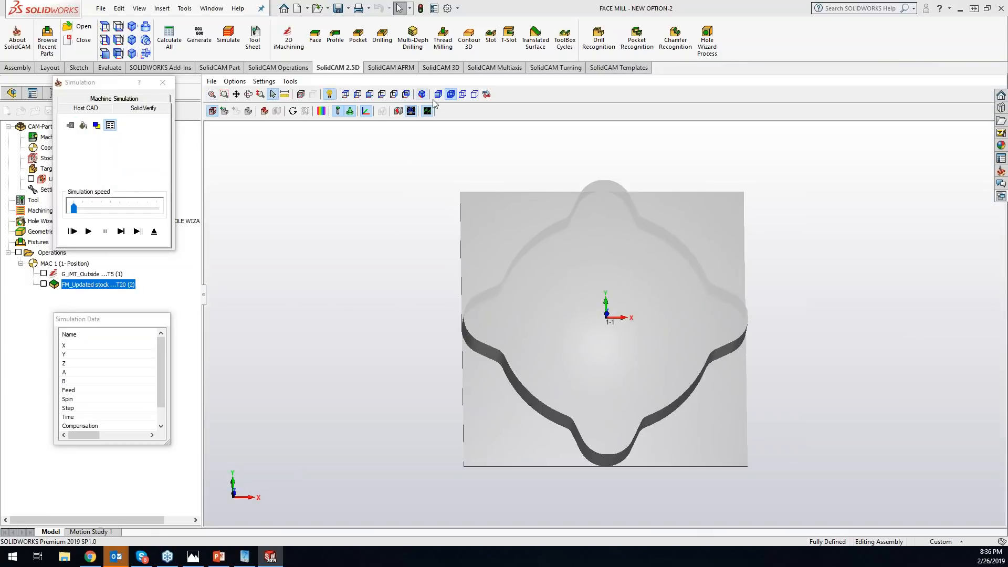
click(438, 94)
middle_drag(313, 274, 326, 278)
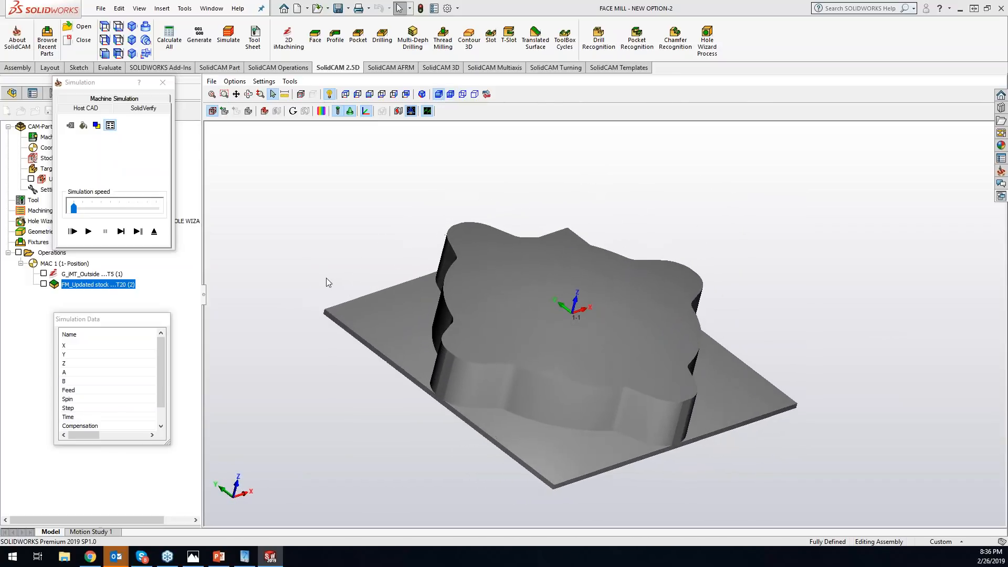
click(163, 88)
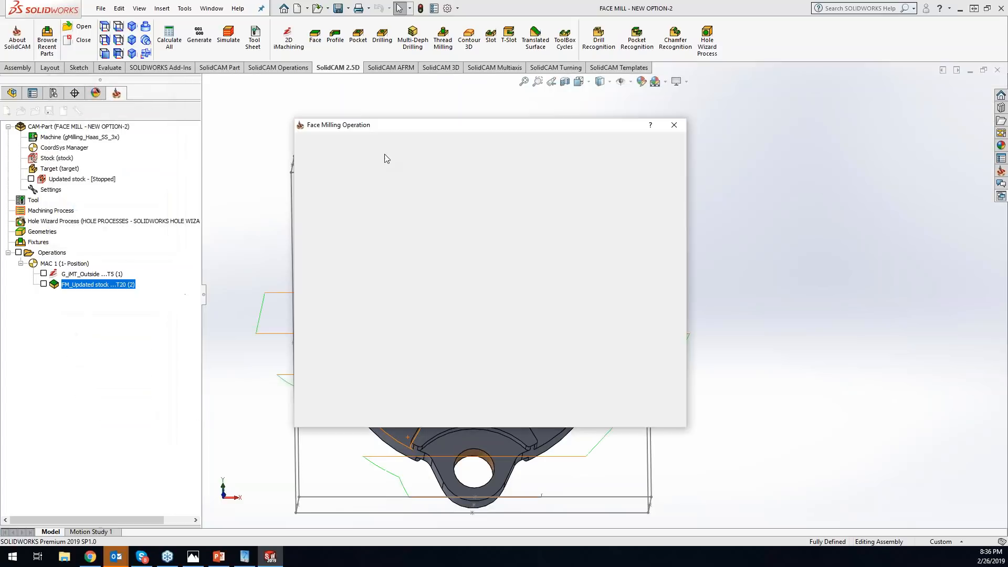
Display the updated stock on the model and set it to include the G_iMT_Outside operation.
right_click(67, 180)
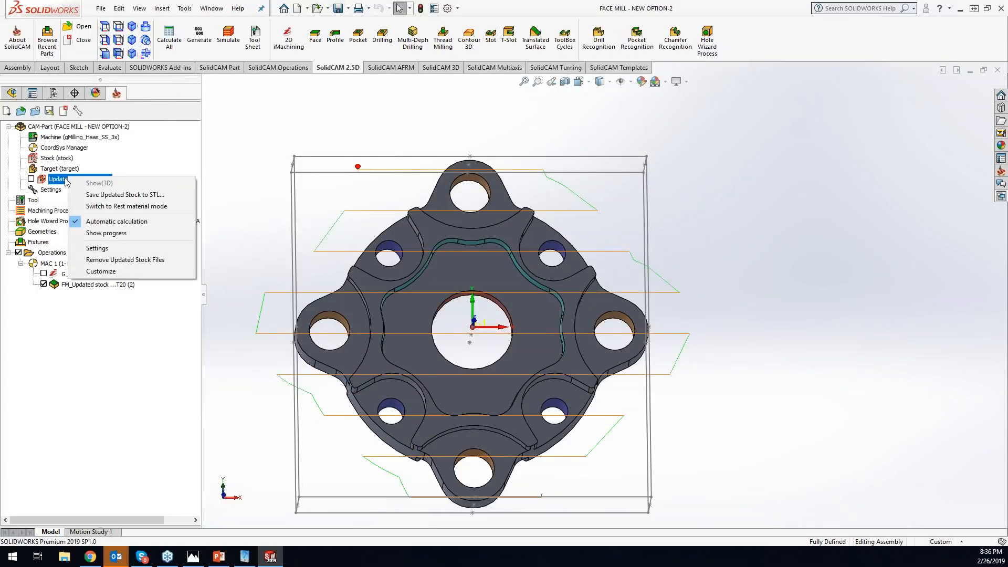
click(123, 237)
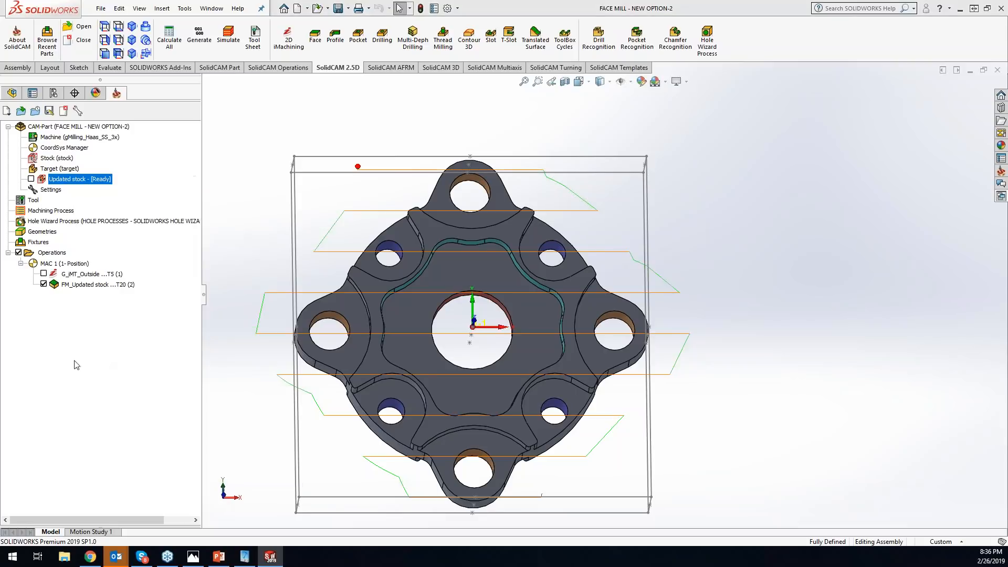
click(31, 179)
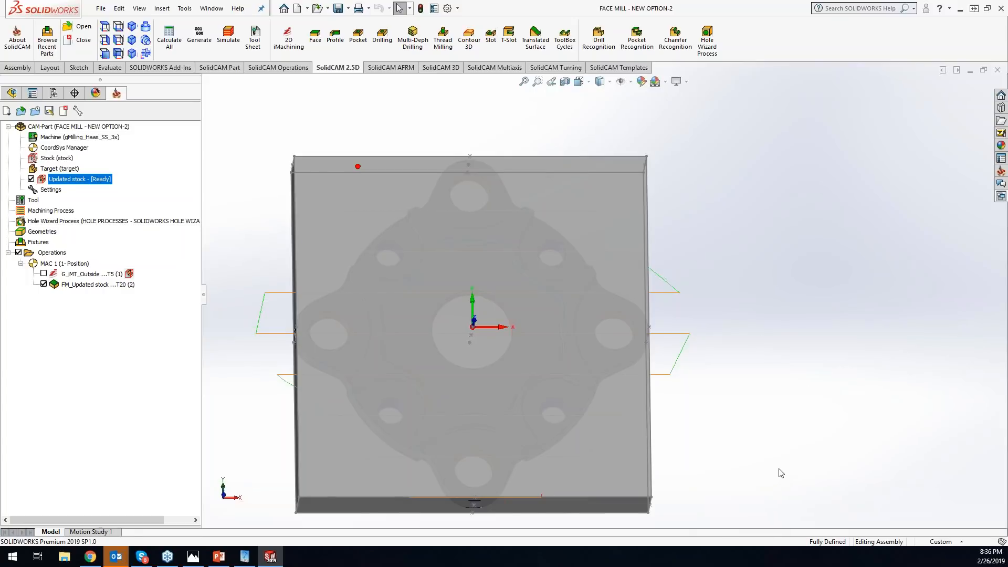
right_click(130, 275)
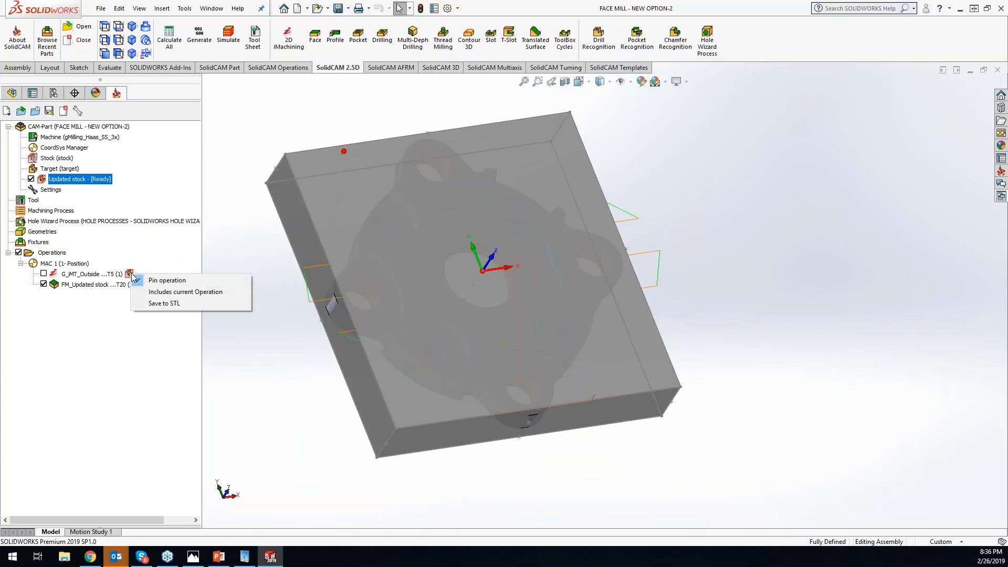
click(160, 292)
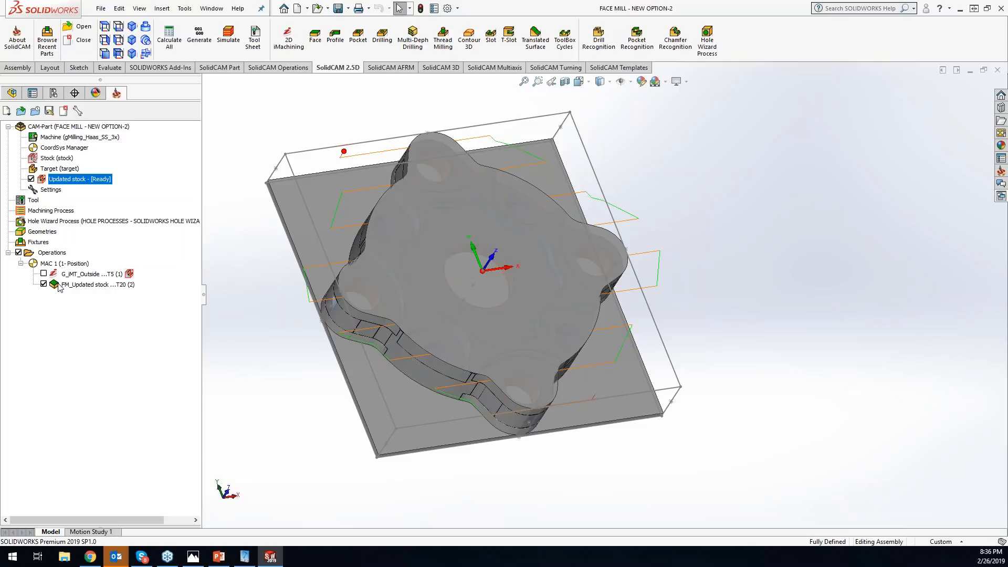
middle_drag(907, 411, 310, 177)
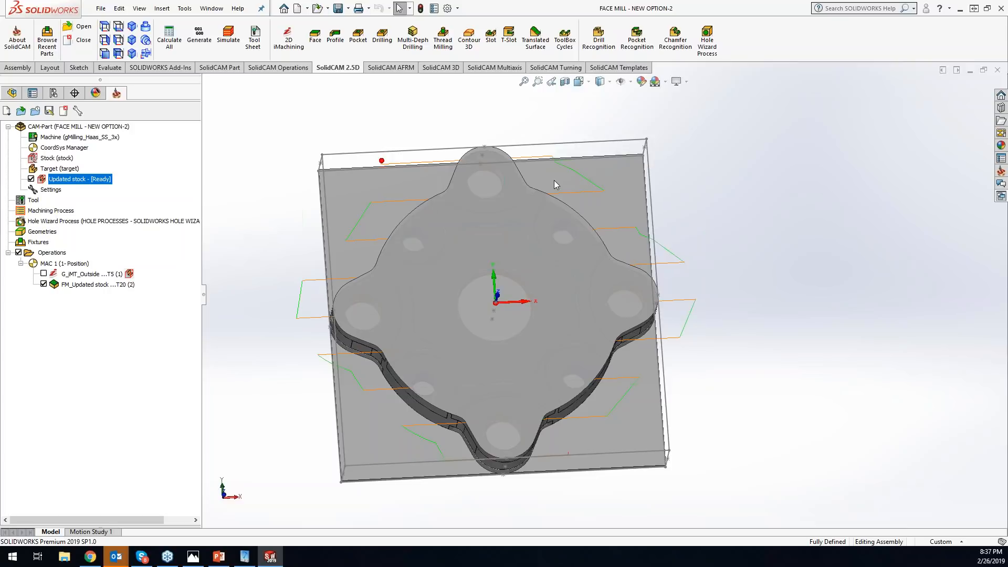
middle_drag(555, 185, 456, 256)
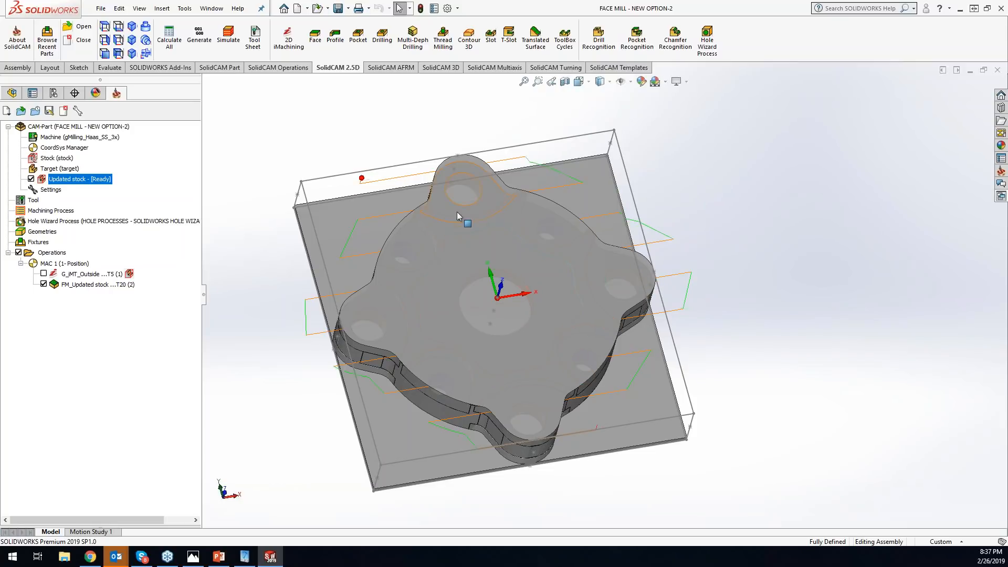
Simulate the FM_Updated stock operation in SolidVerify, stepping the face mill through its passes across the stock, then exit.
click(124, 285)
click(229, 39)
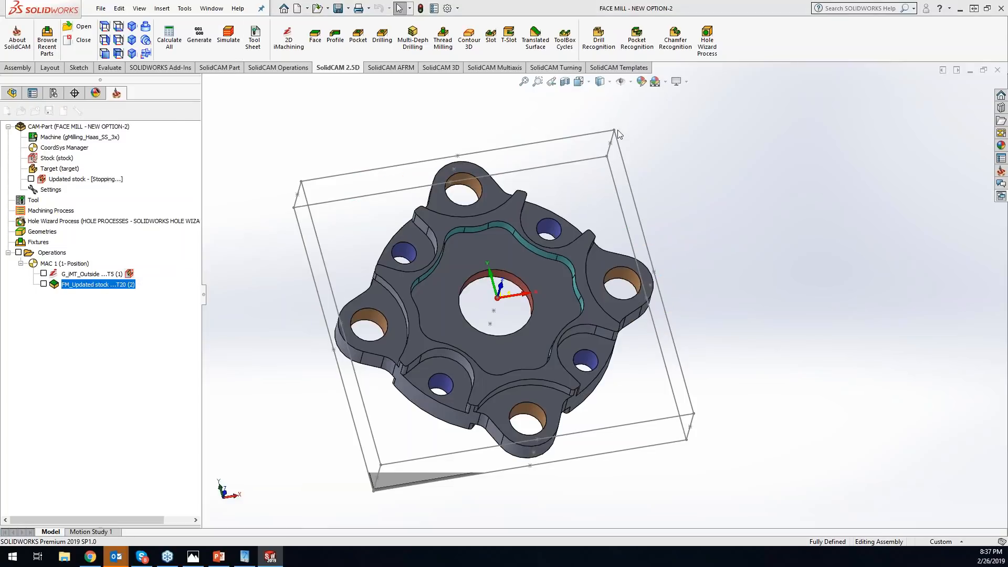
click(147, 109)
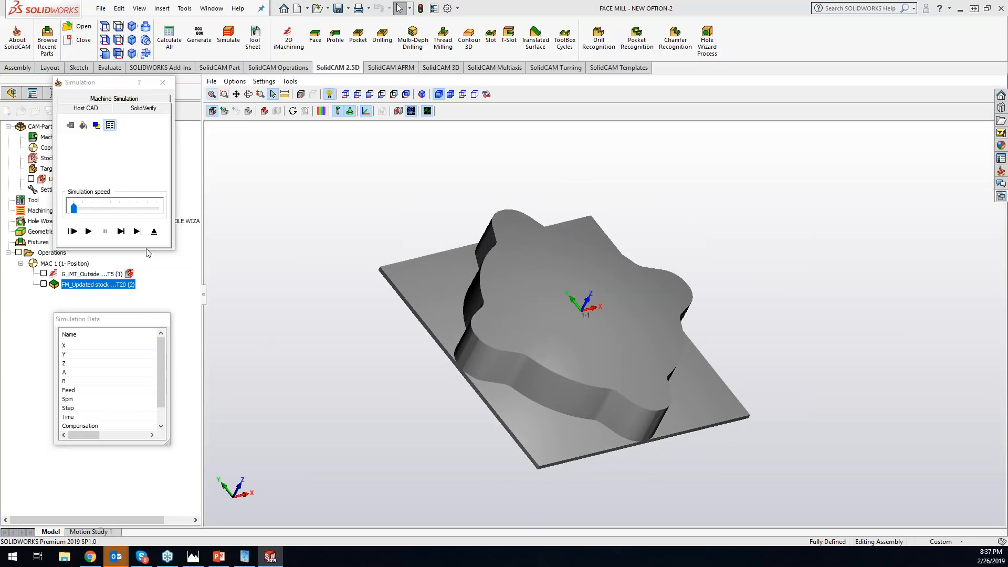
click(121, 232)
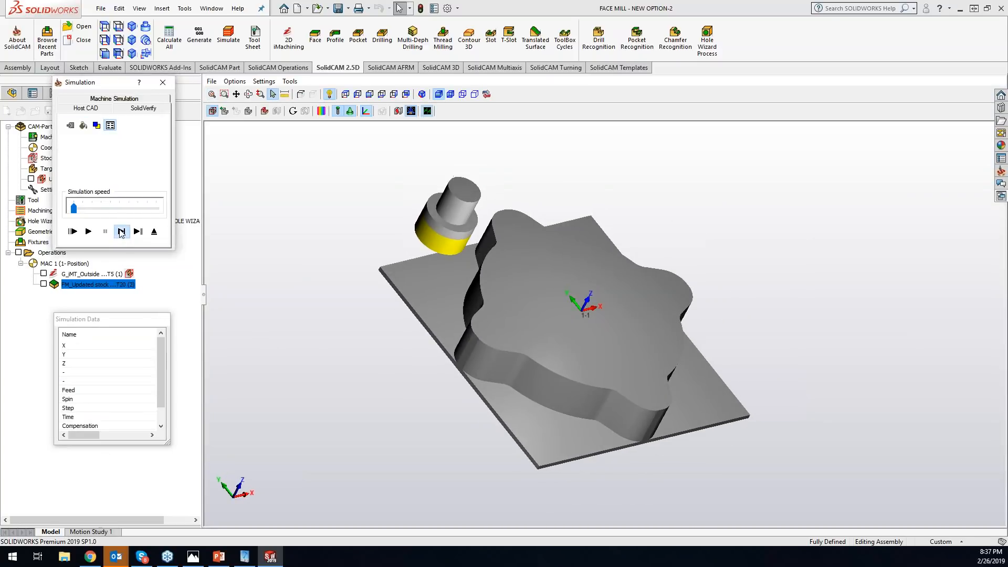
click(121, 231)
click(121, 231)
click(121, 231)
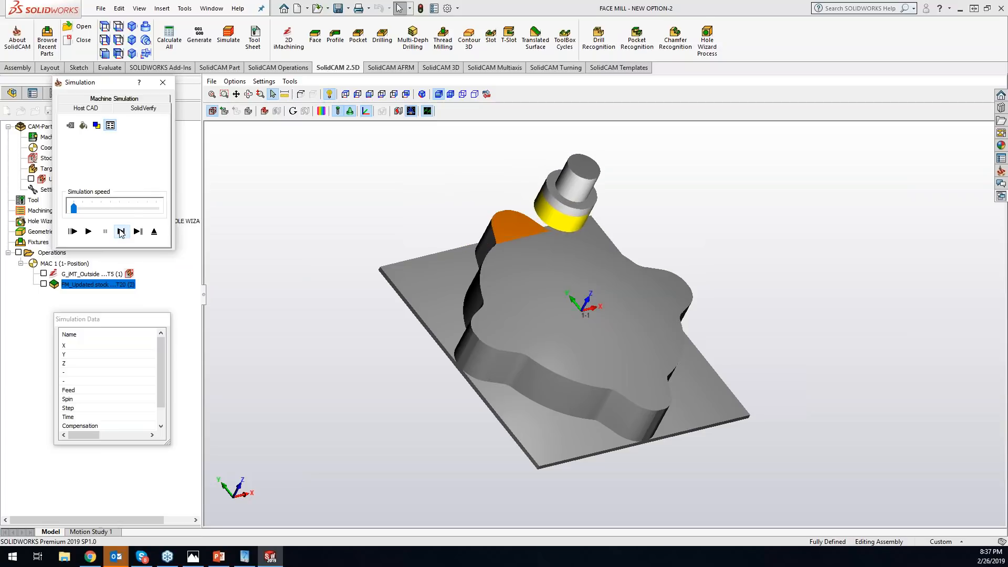
click(120, 231)
click(121, 232)
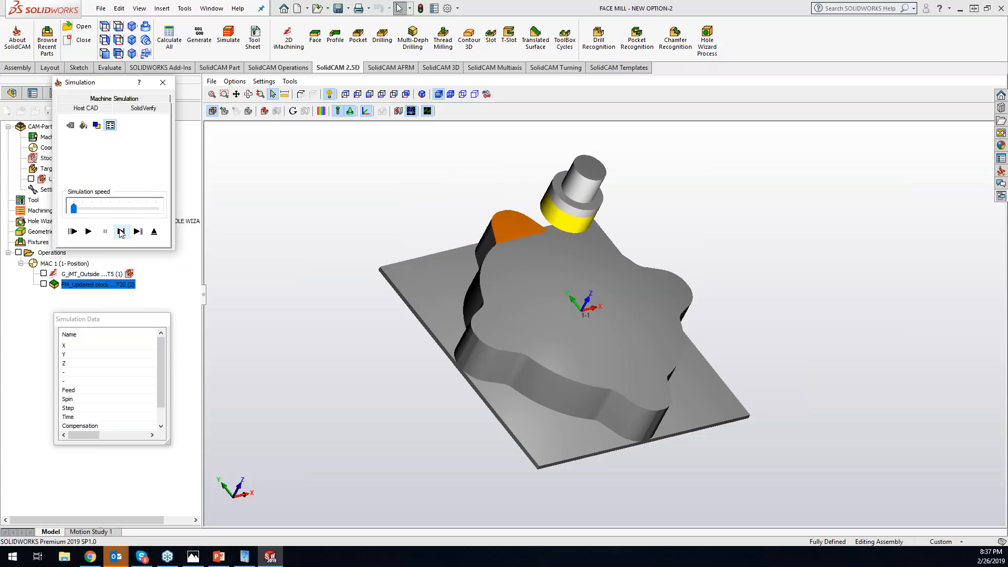
click(121, 232)
click(121, 232)
click(120, 232)
click(121, 232)
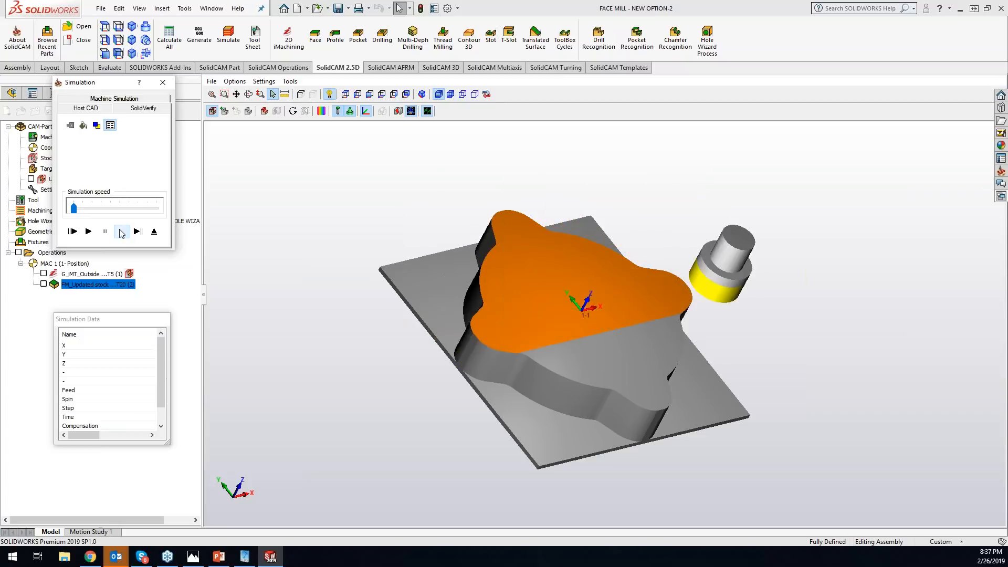
click(121, 232)
click(121, 232)
click(121, 231)
click(121, 232)
click(121, 231)
click(121, 232)
click(120, 231)
click(121, 232)
click(121, 232)
click(120, 231)
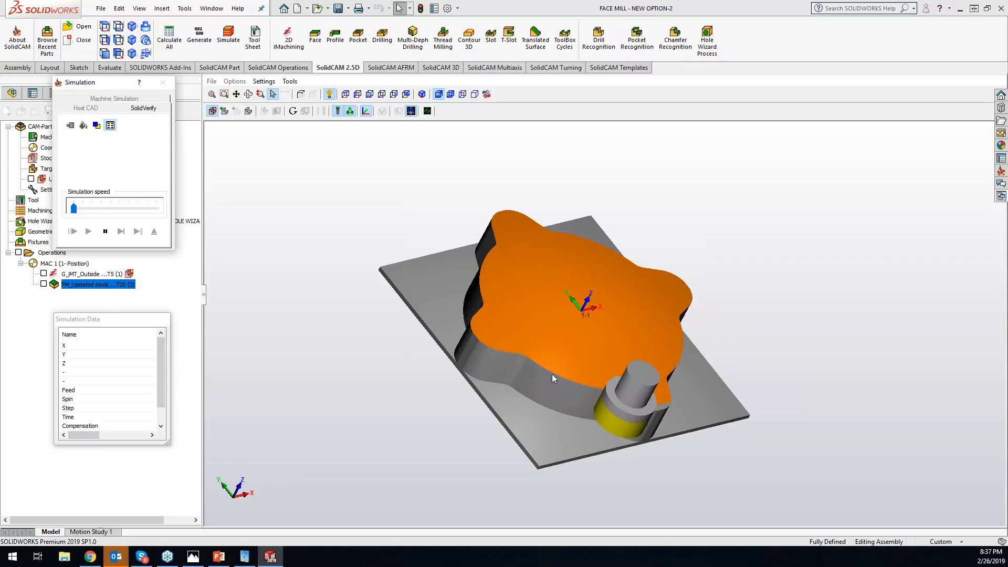
click(162, 83)
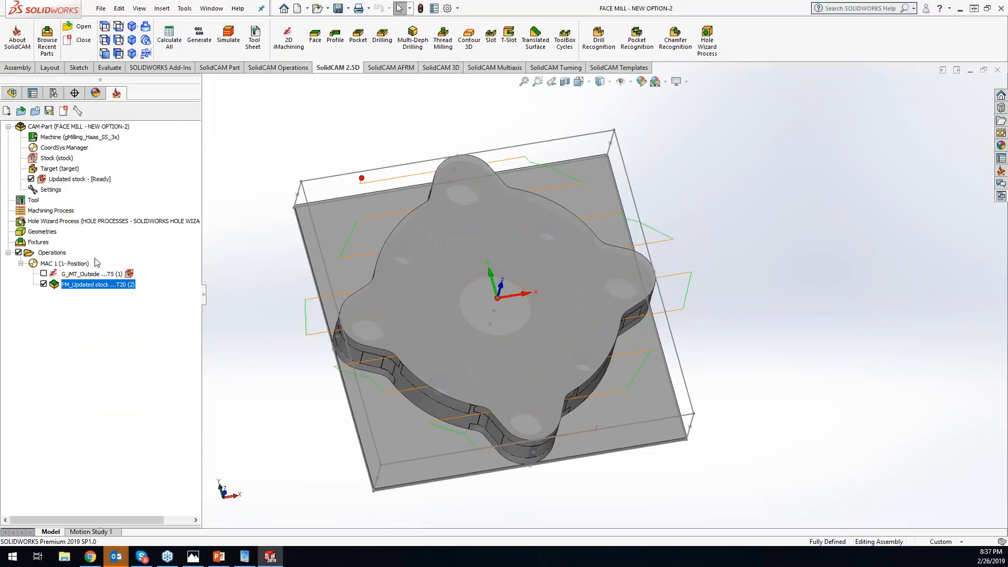
Suppress the G_iMT_Outside operation and recalculate the operations so face milling follows the uncut stock.
right_click(99, 274)
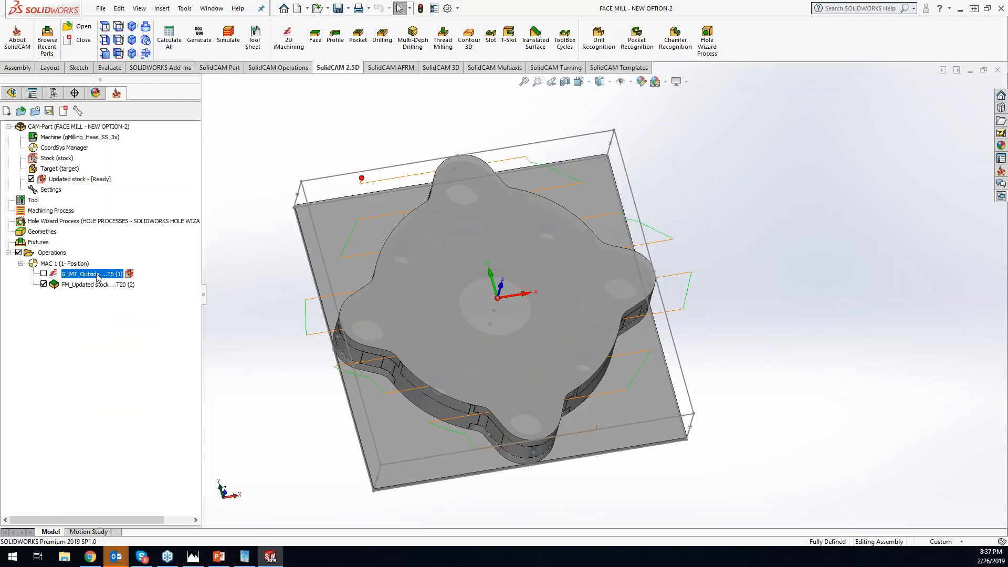
click(131, 546)
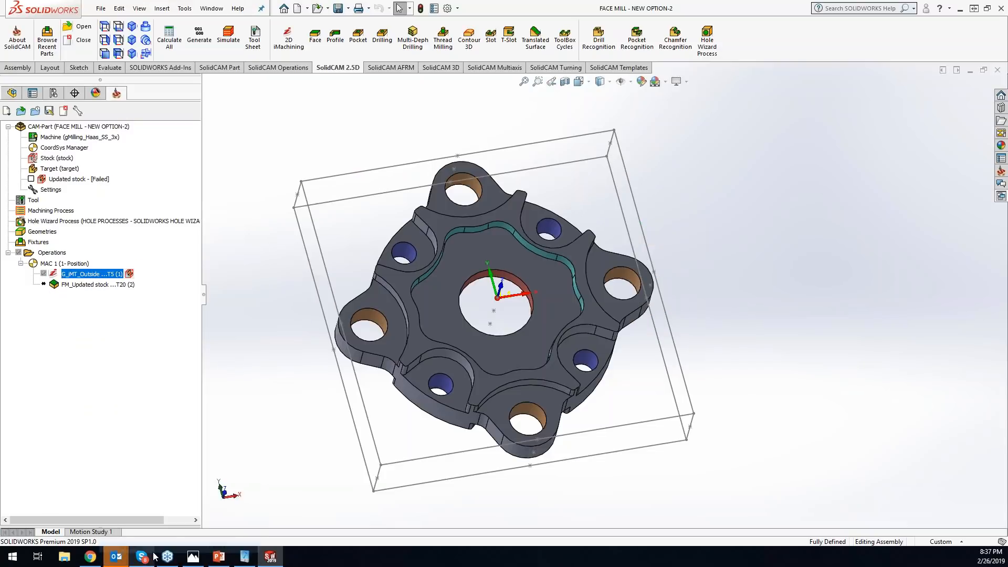
click(66, 284)
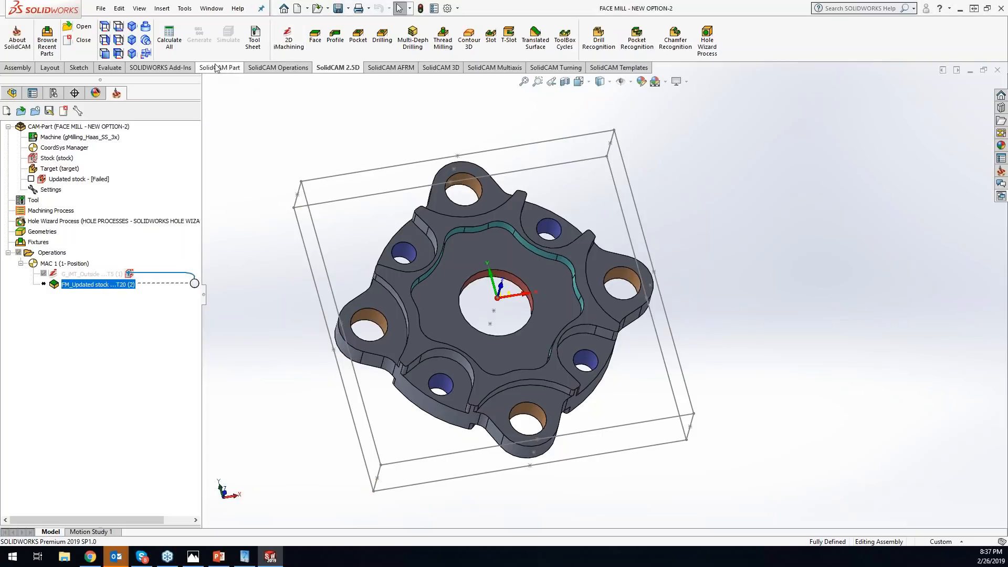
click(169, 39)
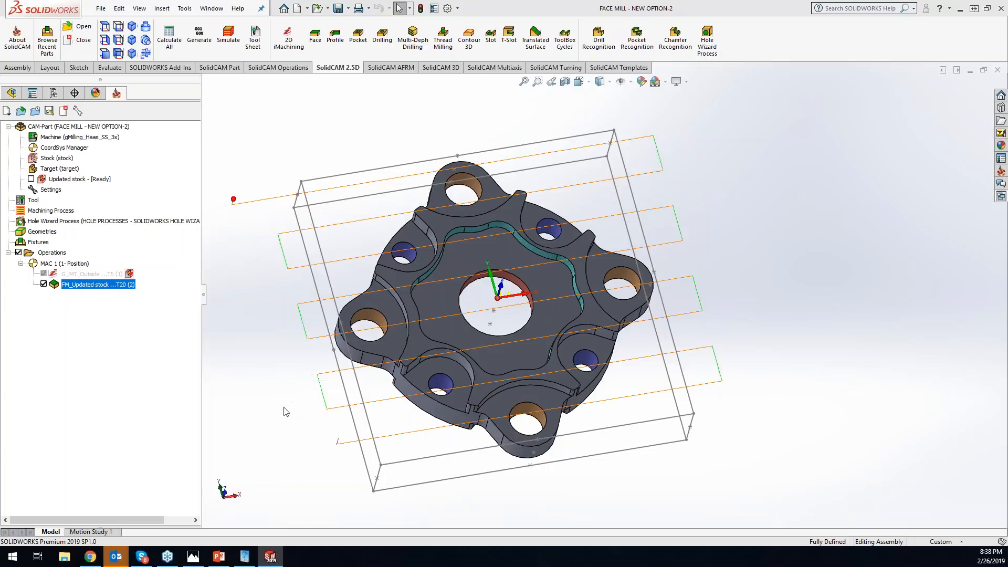
mouse_move(283, 392)
middle_down()
mouse_move(316, 160)
mouse_move(262, 213)
middle_up()
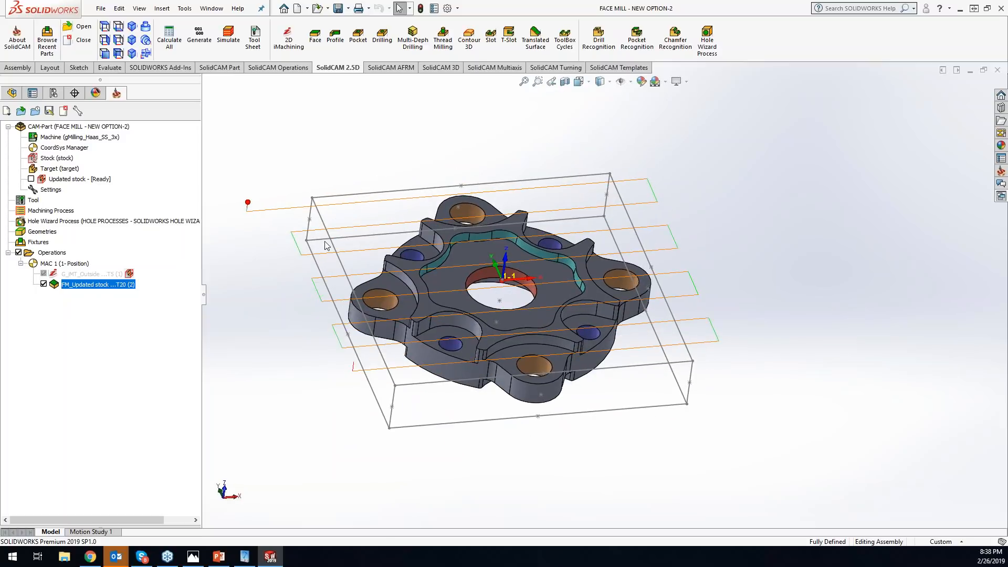
Assign the updated stock to the FM_Updated stock operation and examine it on the model from several angles.
right_click(128, 286)
click(94, 306)
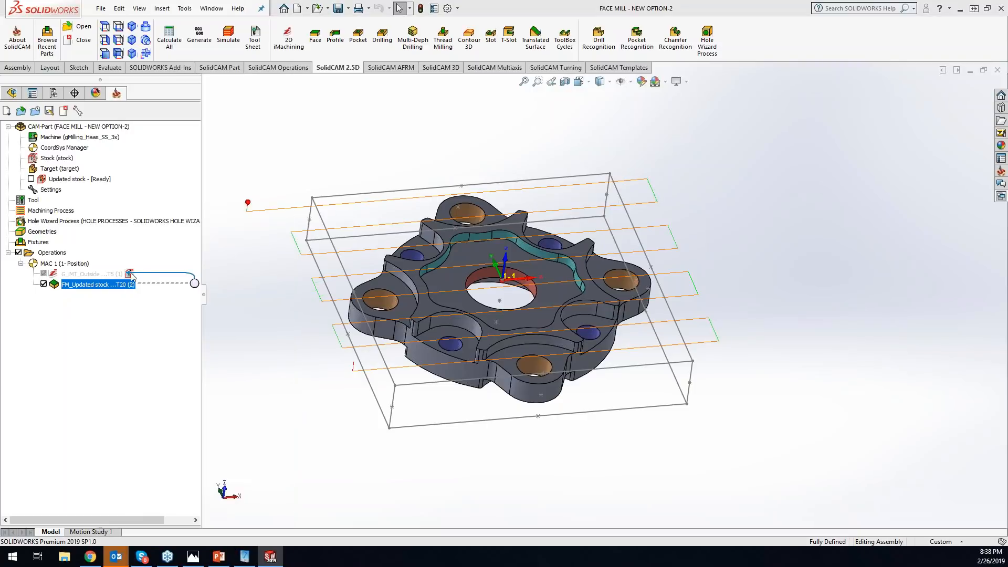
click(131, 275)
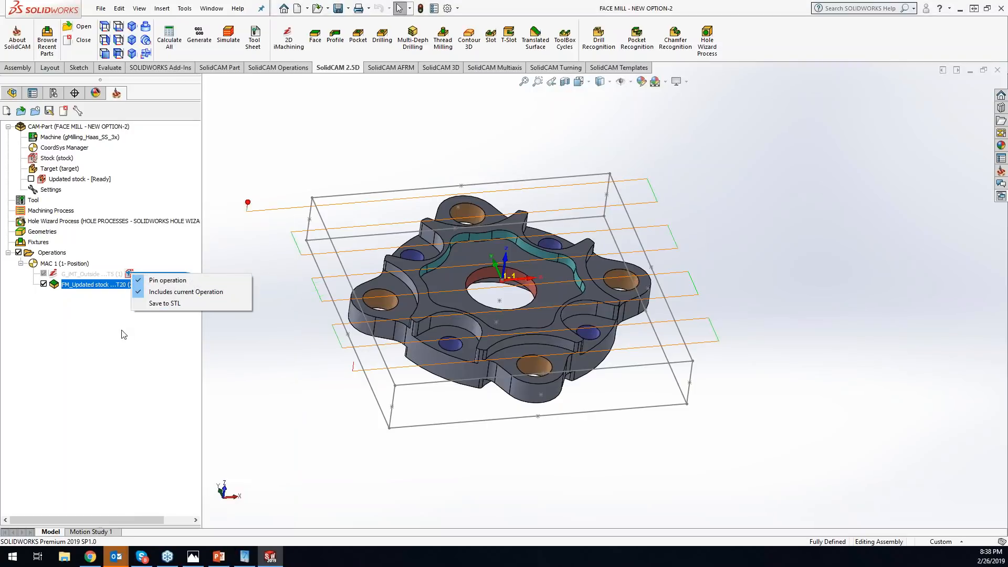
click(105, 295)
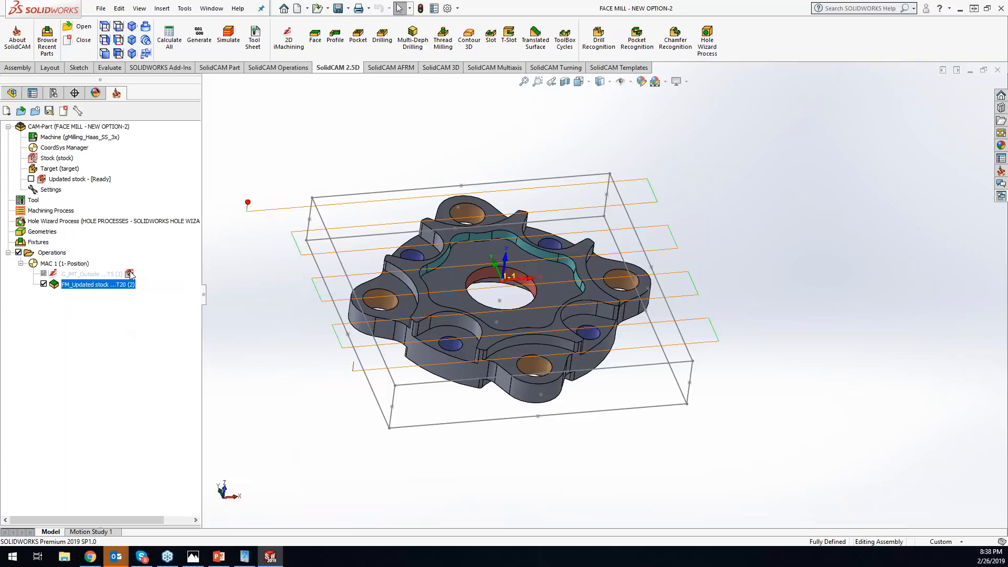
mouse_move(132, 284)
click(31, 179)
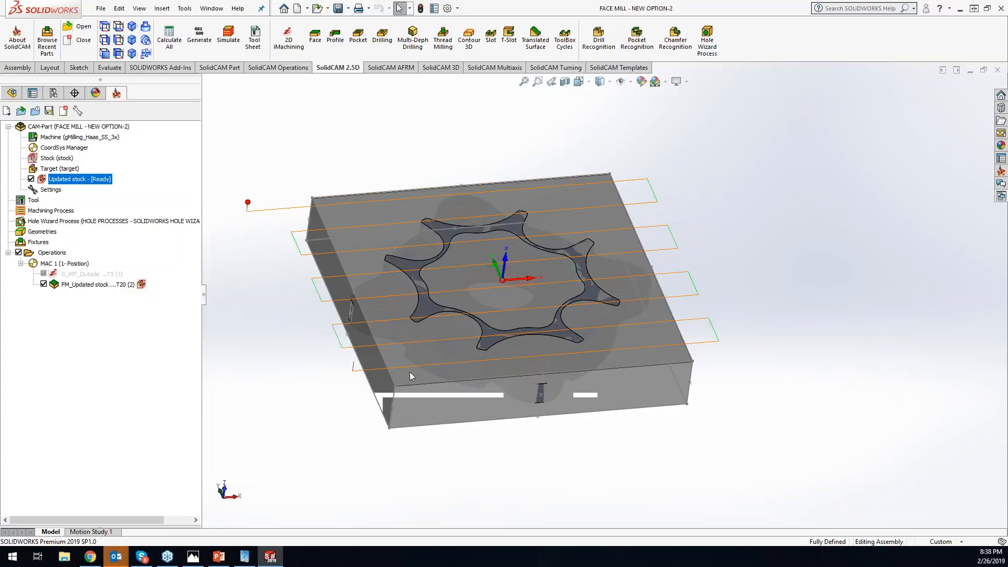
middle_drag(624, 457, 609, 506)
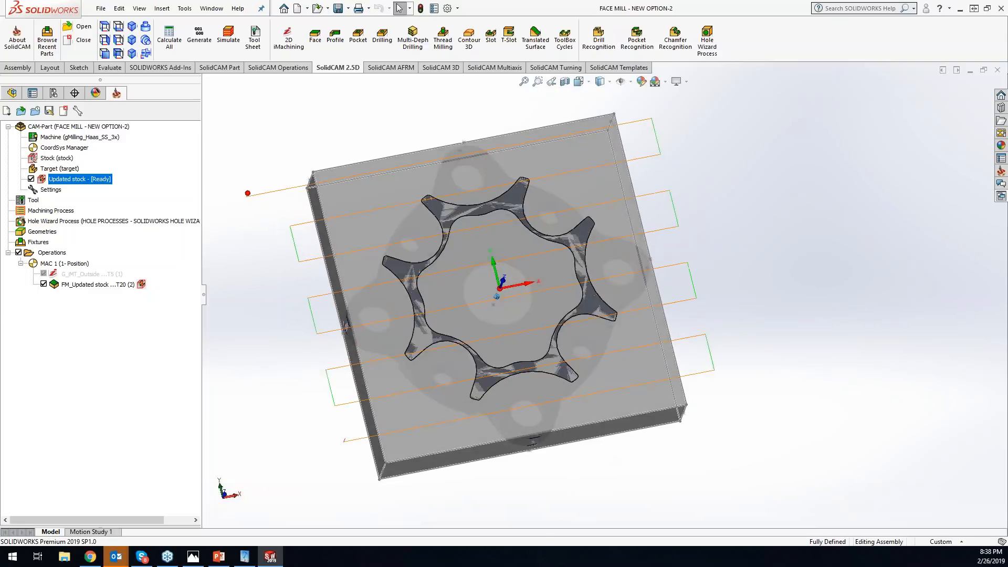
middle_drag(496, 297, 493, 315)
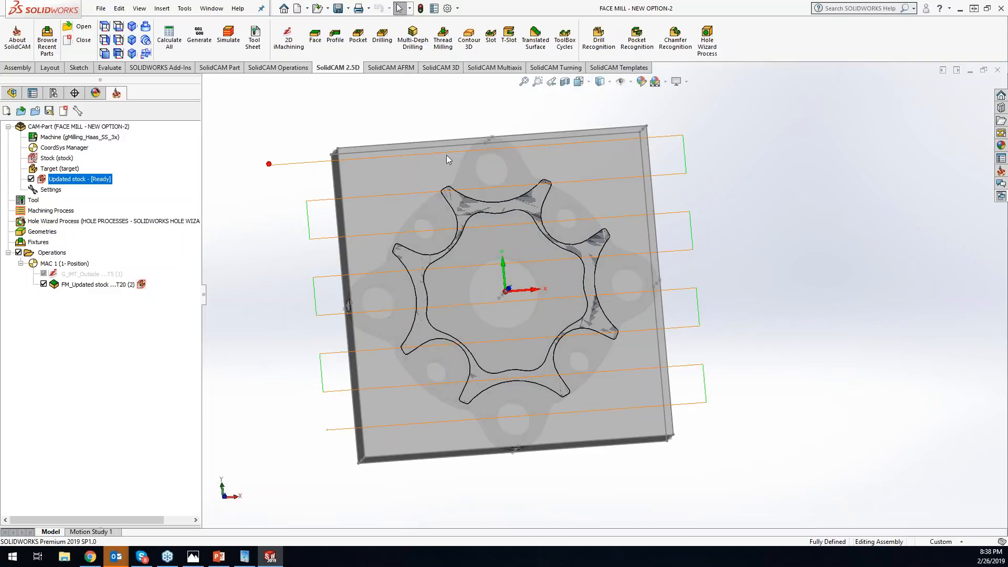
middle_drag(609, 313, 744, 287)
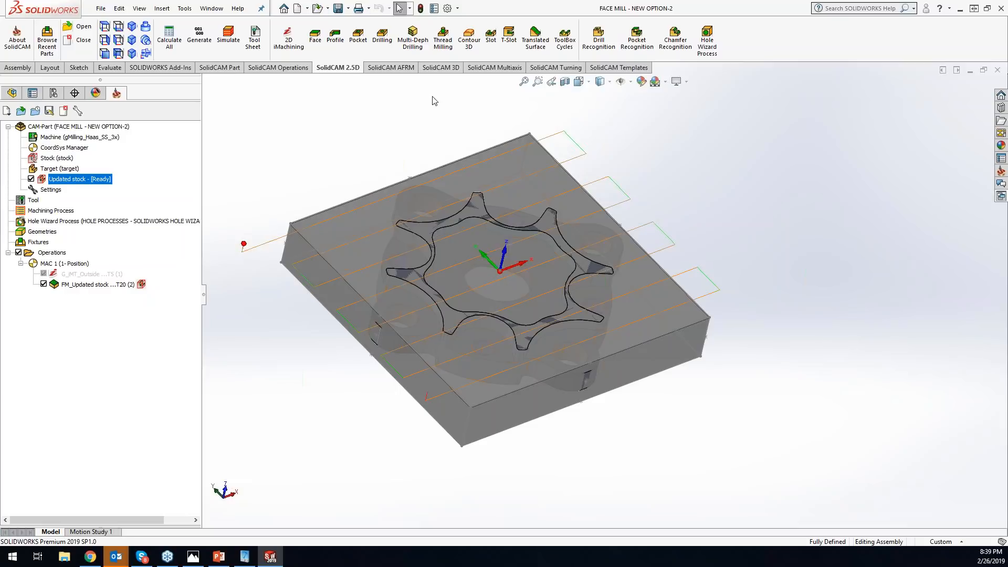
right_click(77, 277)
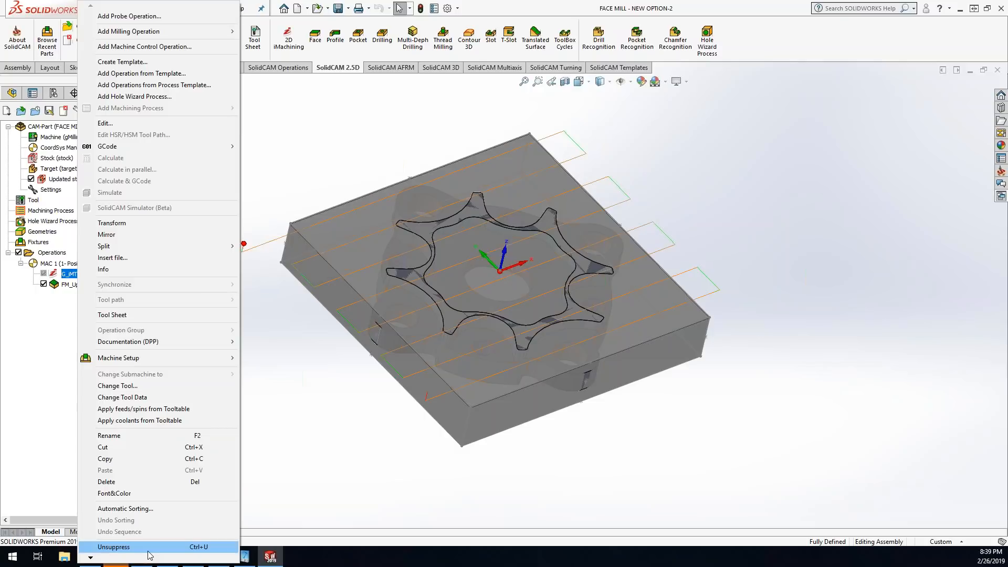
click(311, 496)
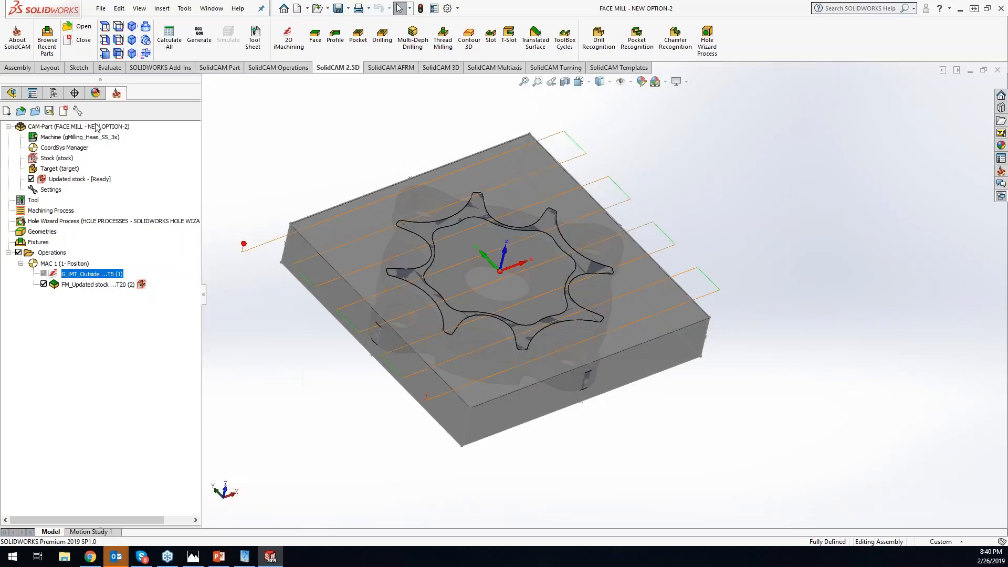
Open the stock definition and switch the box size units for X, Y and Z to inches.
click(52, 159)
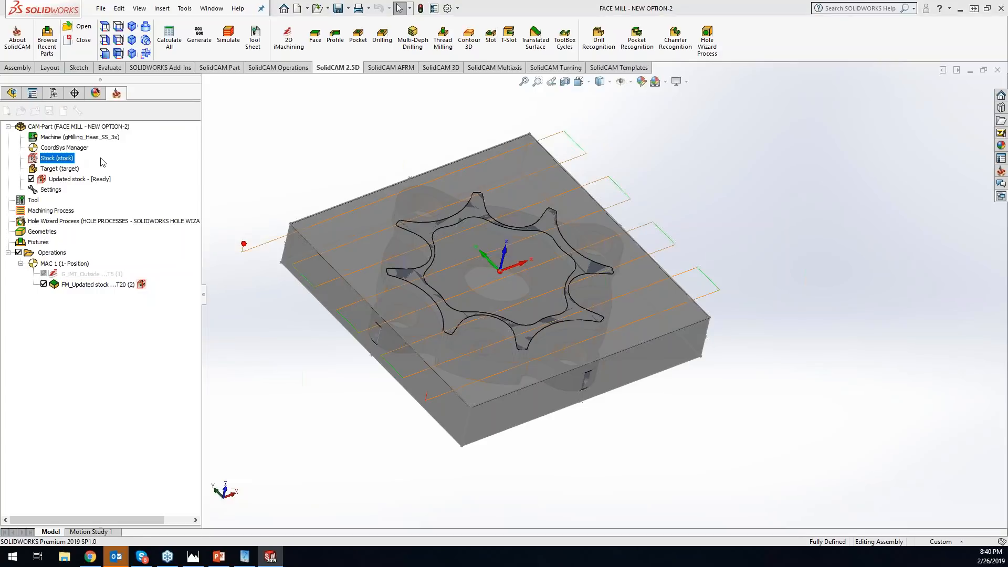
double_click(102, 161)
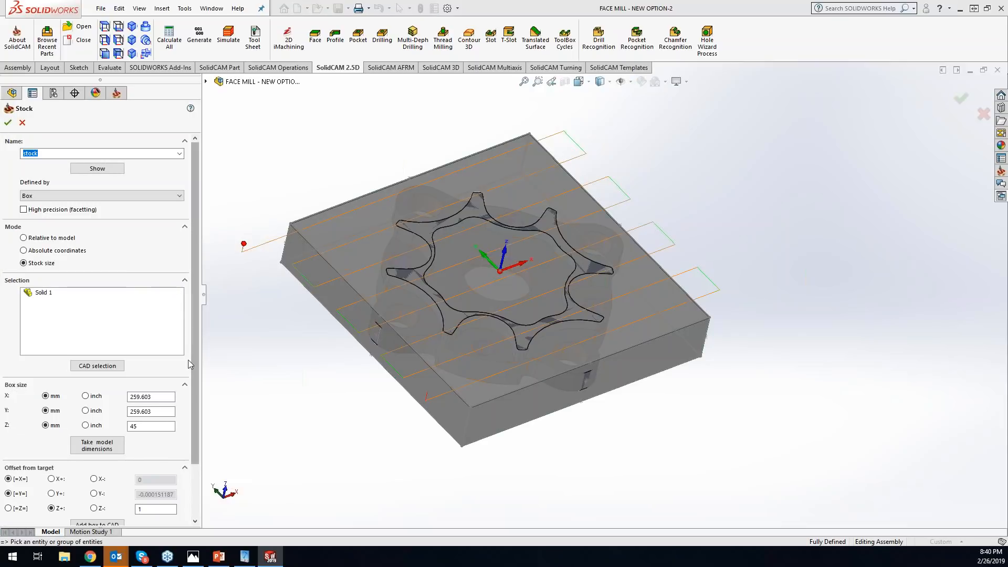
scroll(189, 419, down, 3)
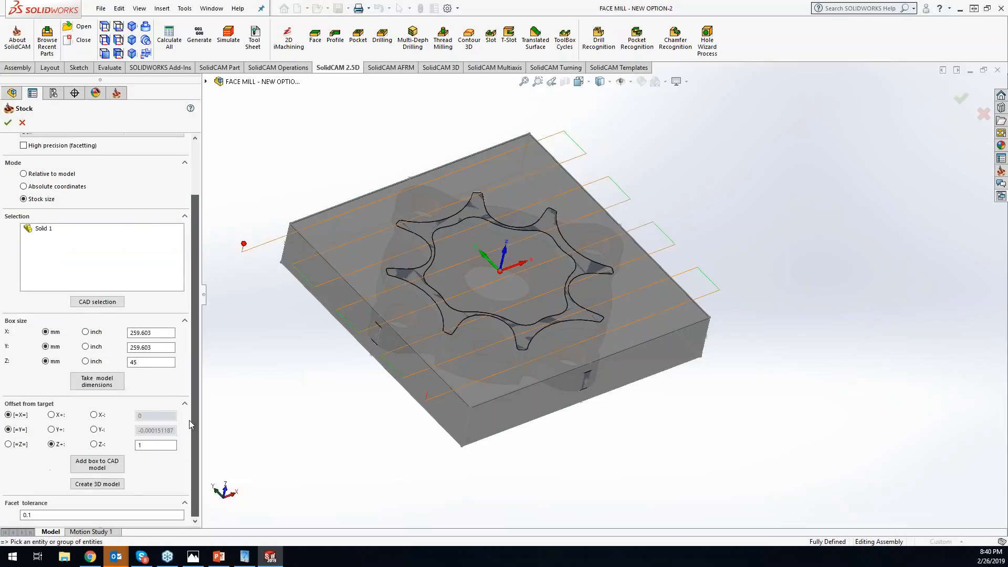
click(85, 331)
click(85, 346)
click(85, 361)
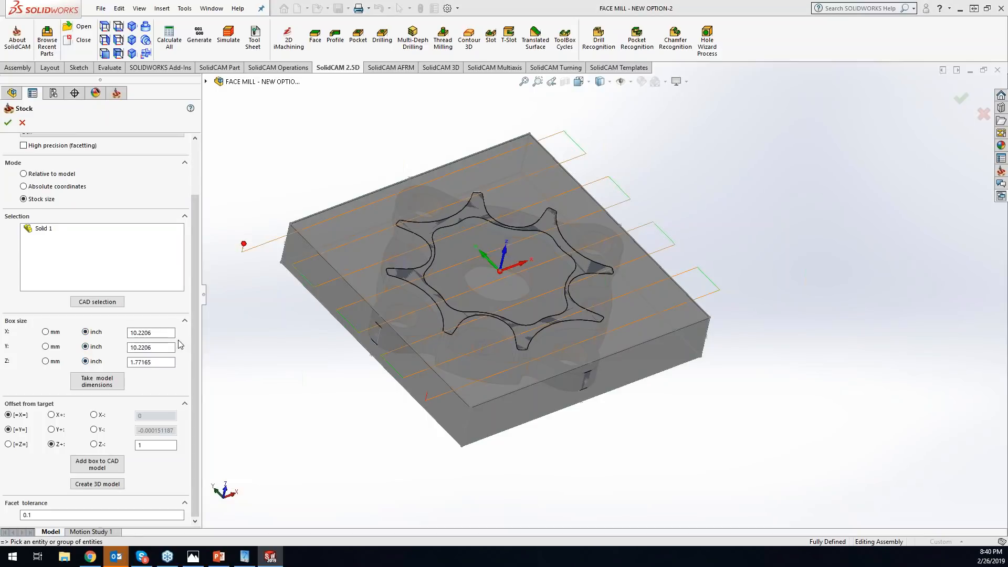
Set the stock box size to 11 inches in X, 12 inches in Y and 2 inches in Z.
double_click(168, 333)
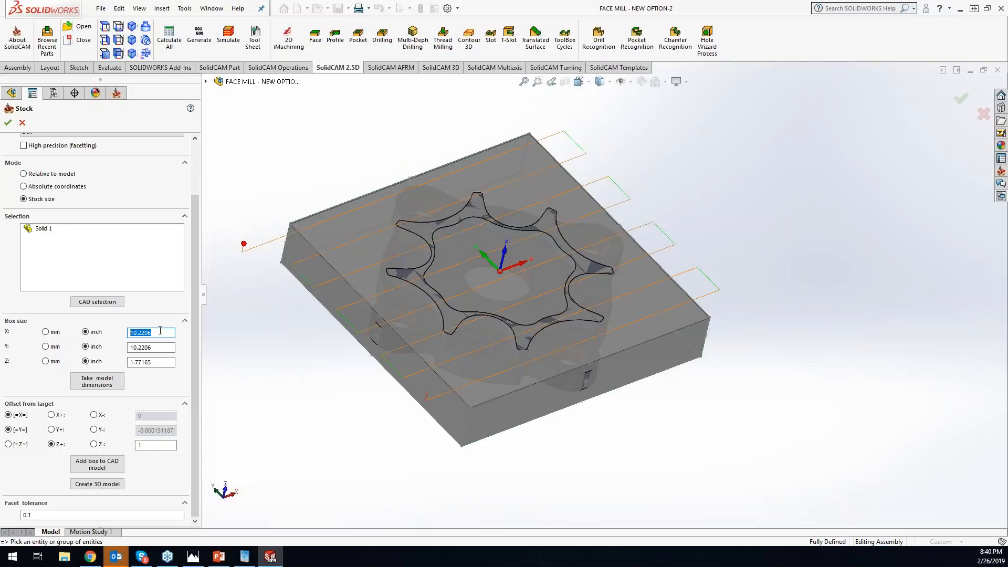
text(100)
key(BackSpace)
key(BackSpace)
text(1)
click(163, 348)
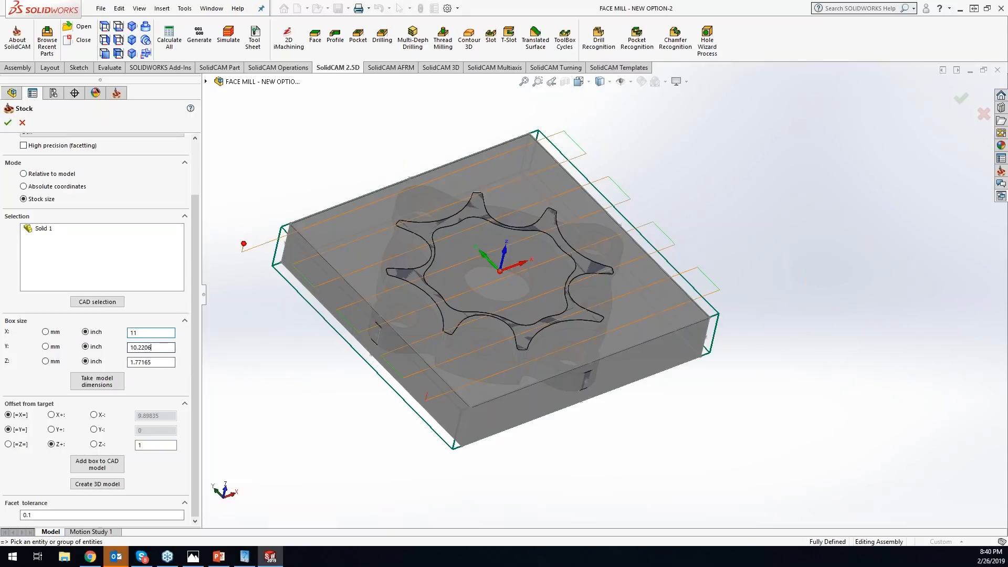
drag(163, 349, 130, 347)
text(12)
click(160, 362)
double_click(160, 362)
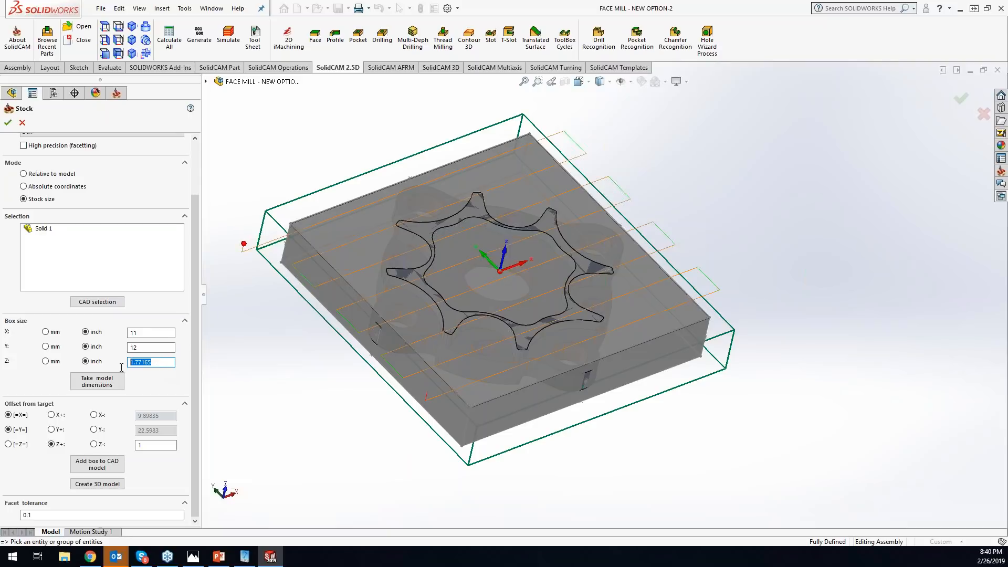
text(2.)
Reset the stock box to the model's dimensions and recalculate all operations.
click(82, 383)
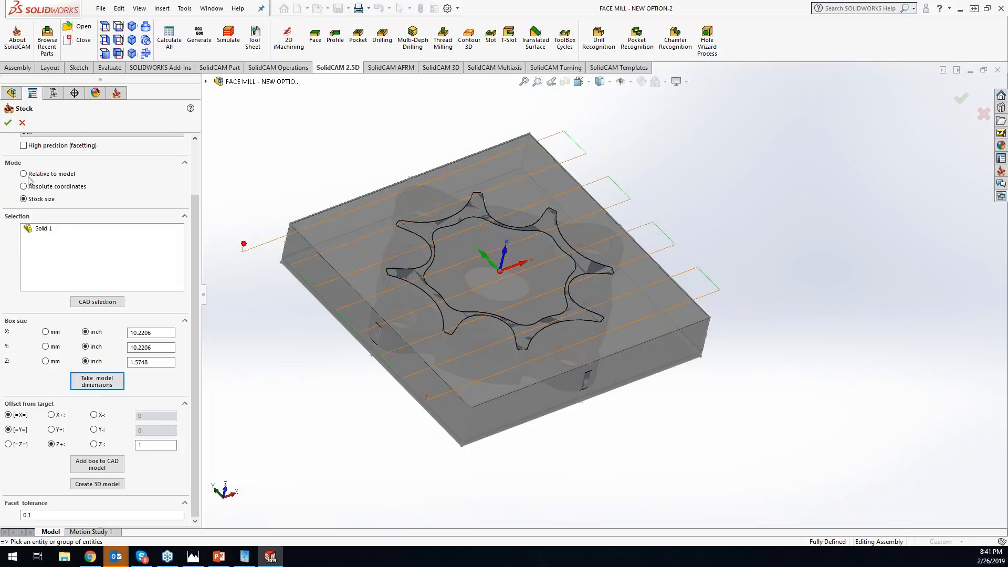
click(7, 122)
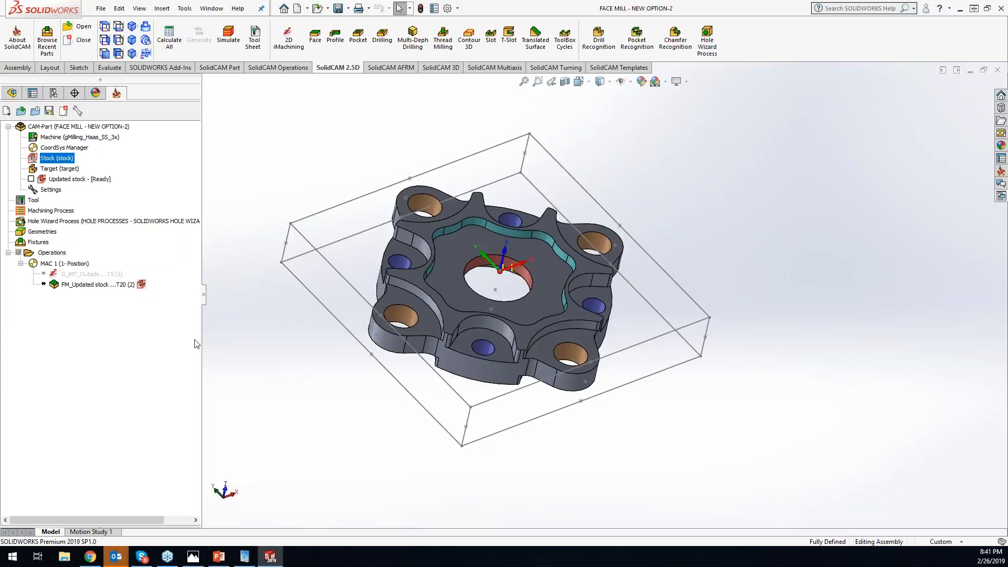
click(180, 42)
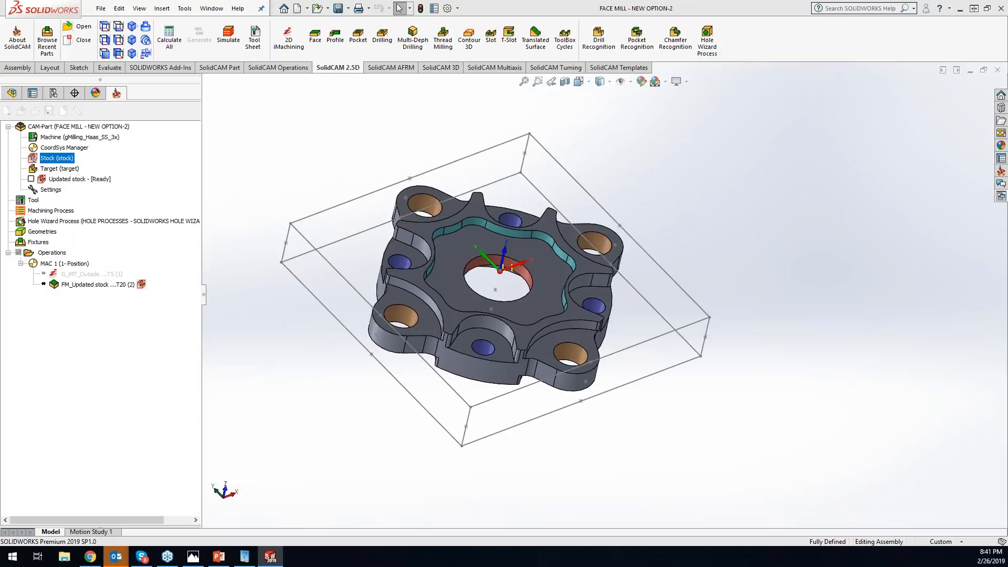
Redefine the stock as a box measuring 11 by 12 by 2 inches and recalculate all operations.
double_click(57, 158)
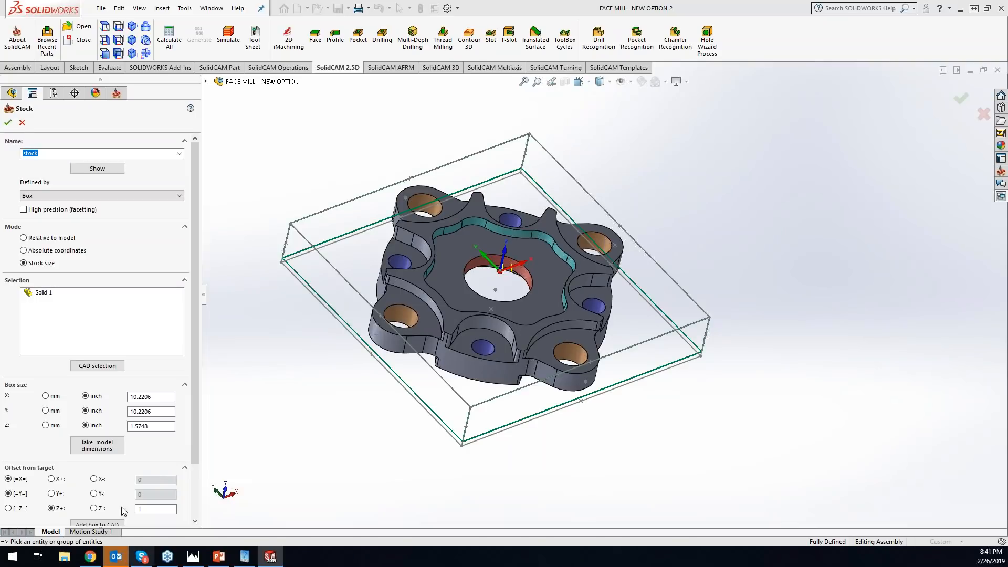
double_click(144, 397)
text(10)
key(BackSpace)
text(1)
key(Tab)
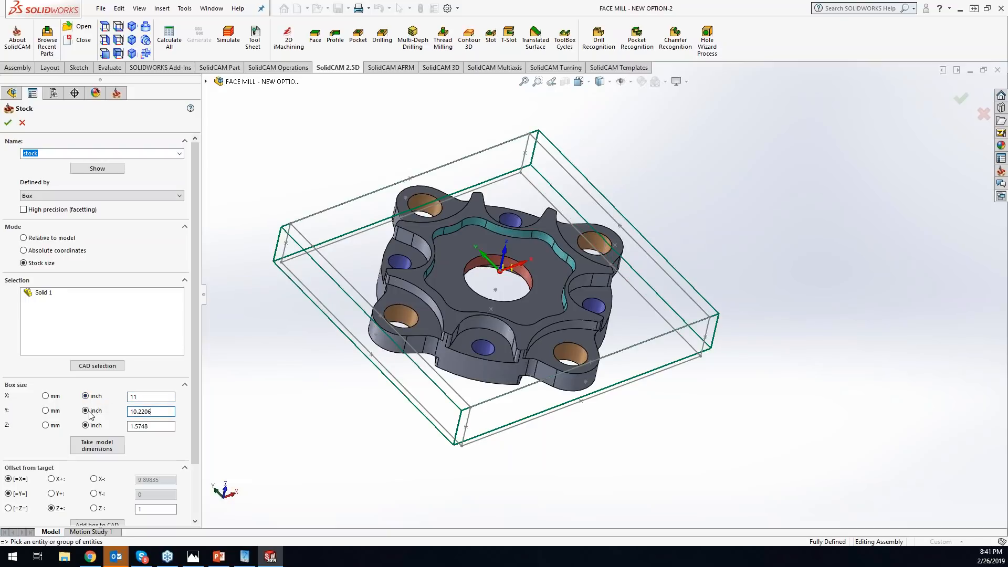
double_click(144, 411)
text(12)
key(Tab)
text(20)
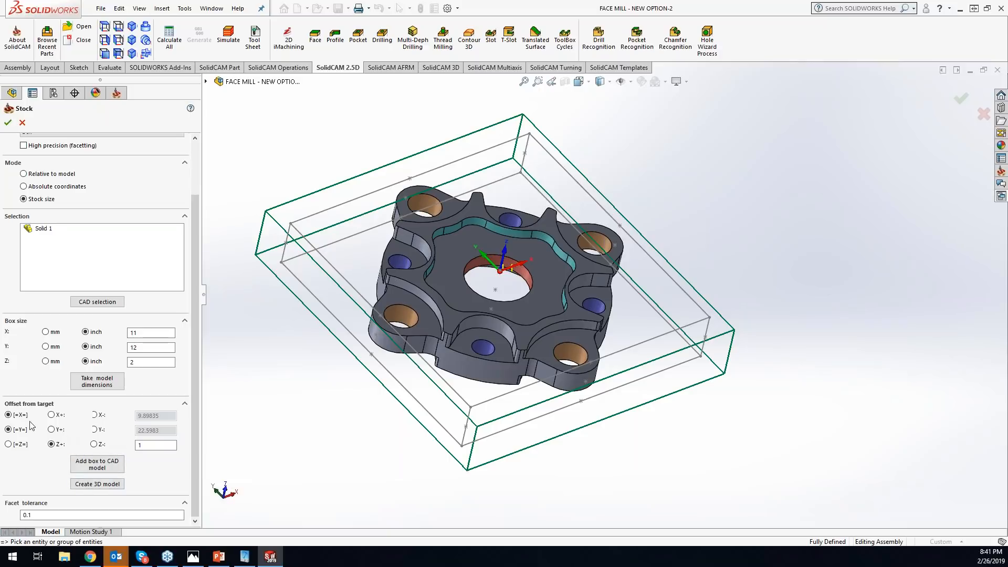
click(7, 123)
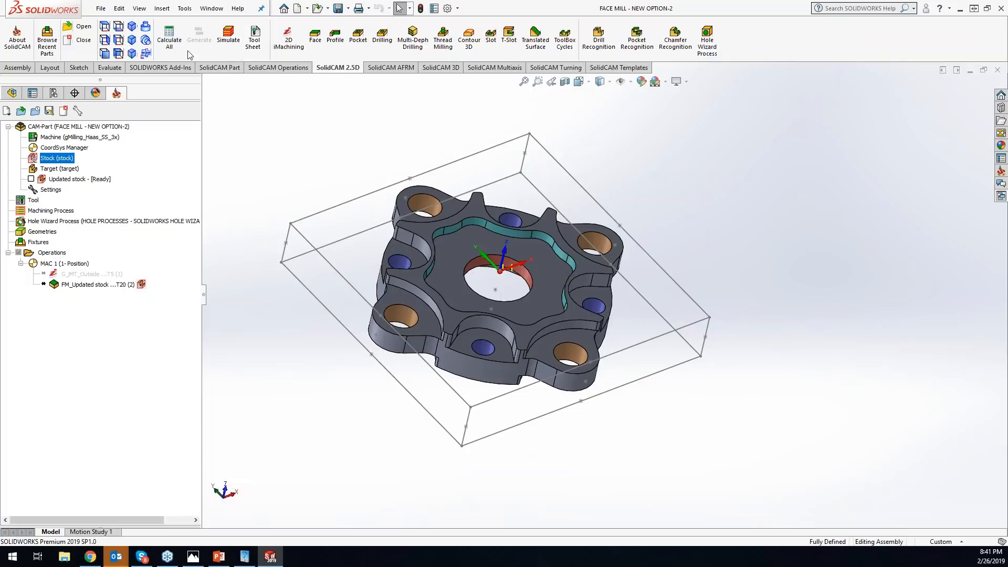
click(175, 44)
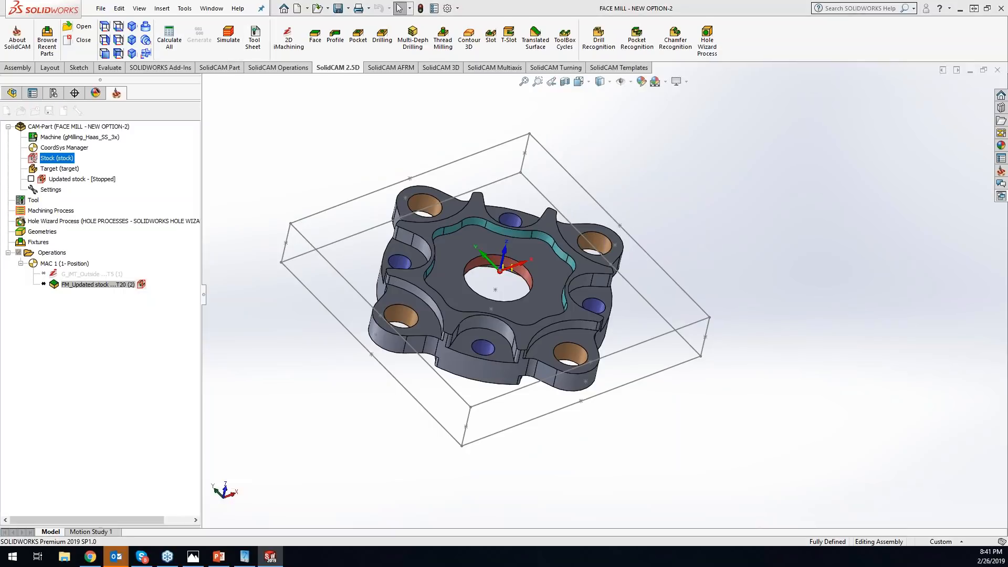
middle_drag(450, 273, 408, 367)
Add the resized stock box to the CAD model from the stock definition and recalculate all operations.
right_click(60, 158)
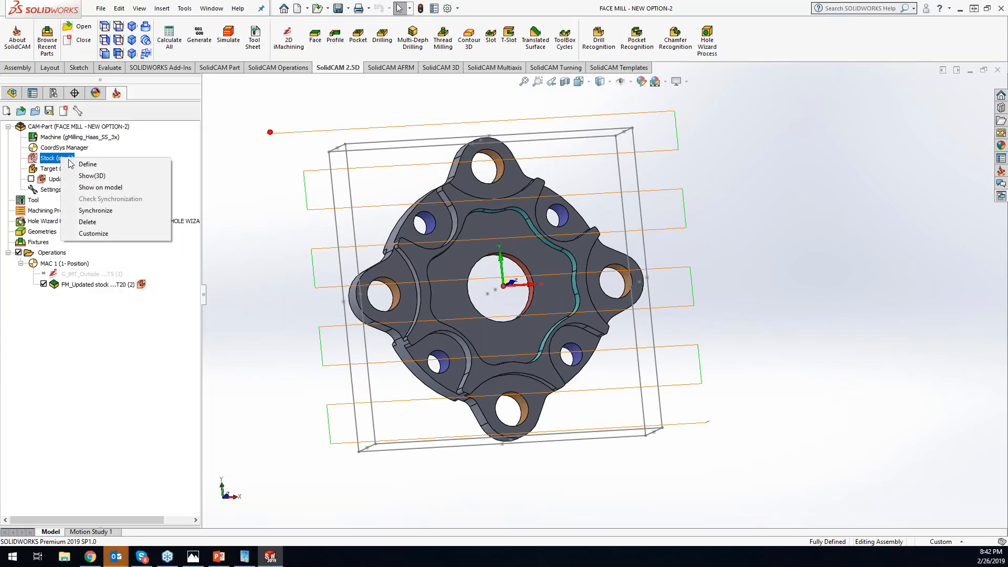
click(86, 164)
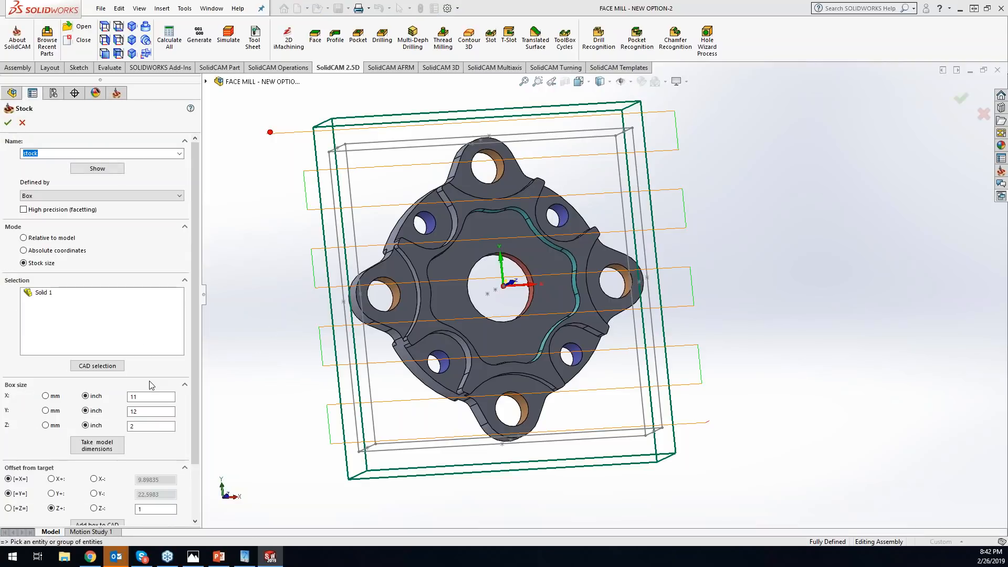
scroll(194, 437, down, 2)
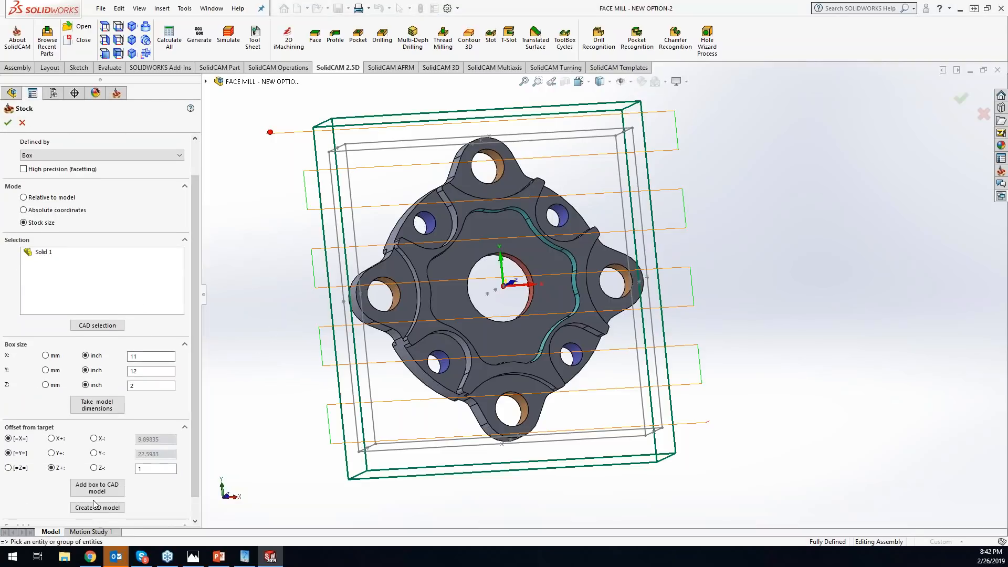
click(108, 489)
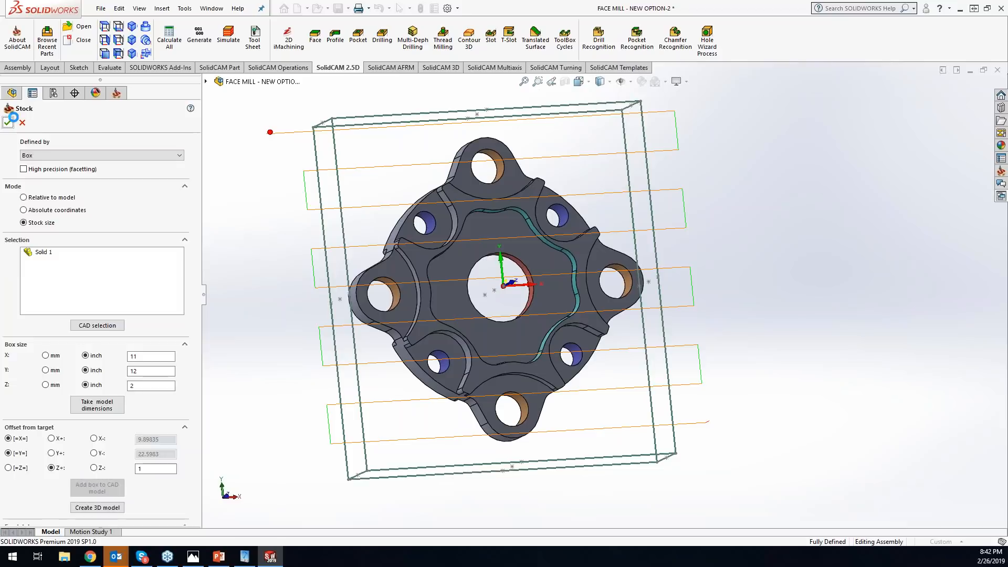
click(7, 122)
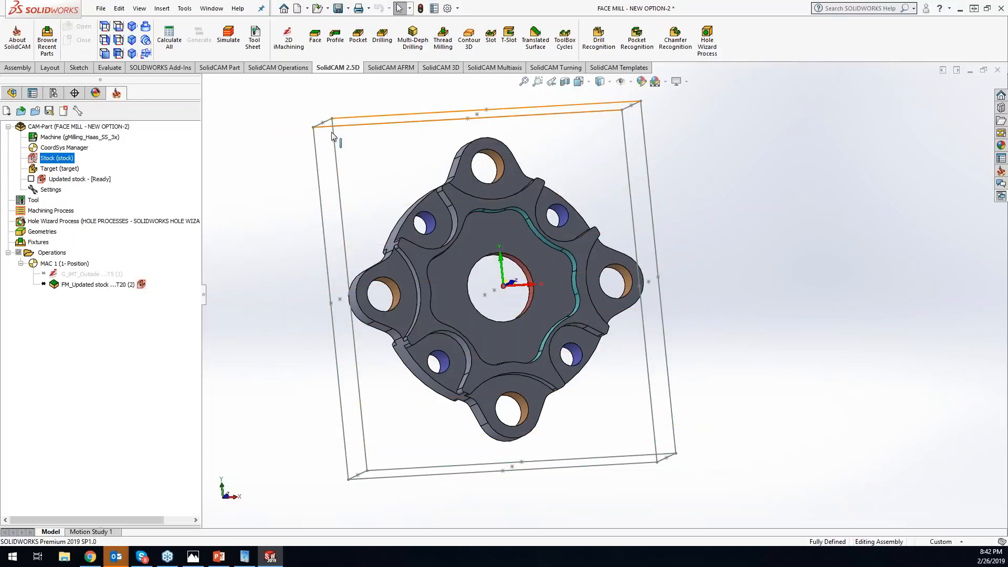
click(169, 36)
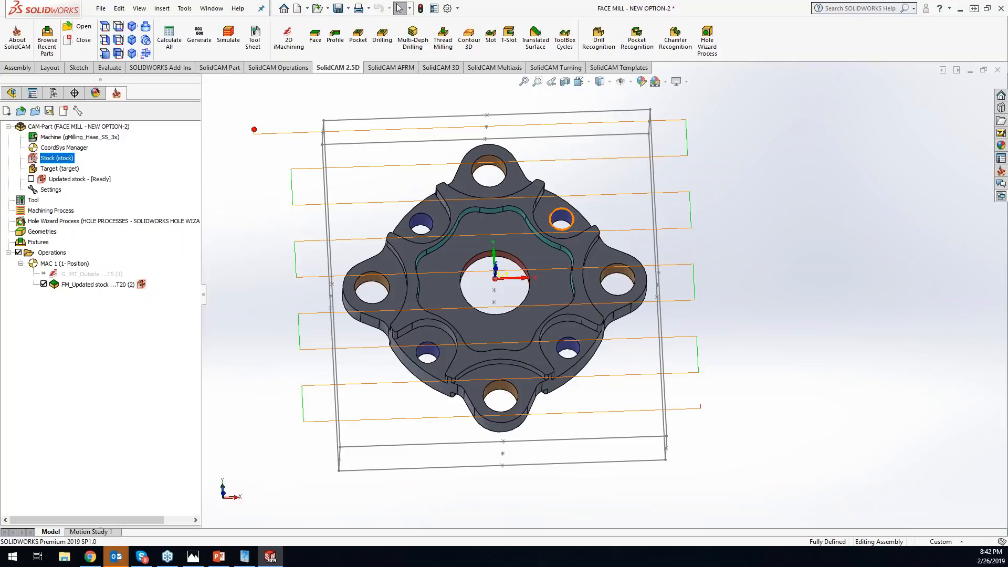
Set the document's unit system to IPS (inch, pound, second).
click(377, 118)
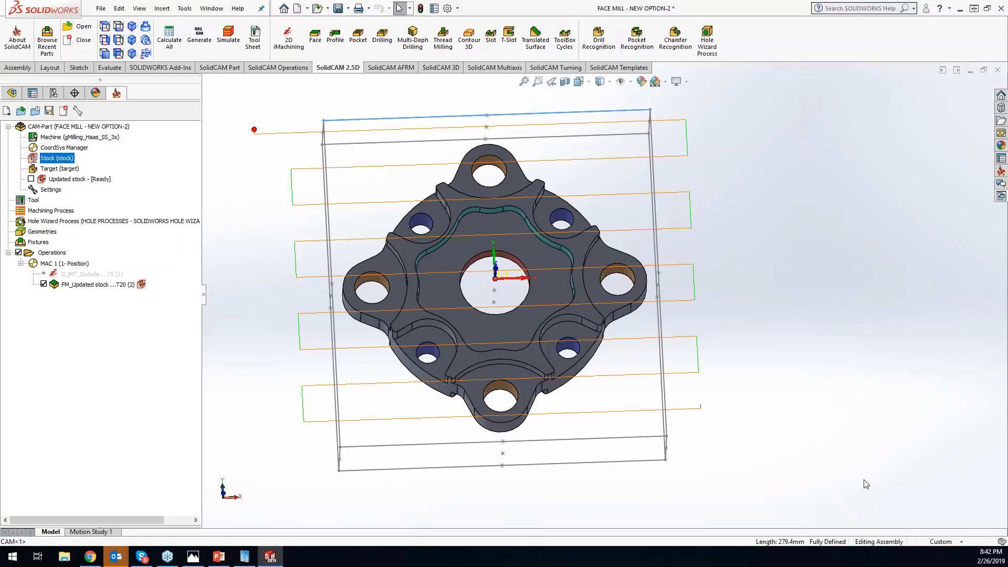
click(435, 9)
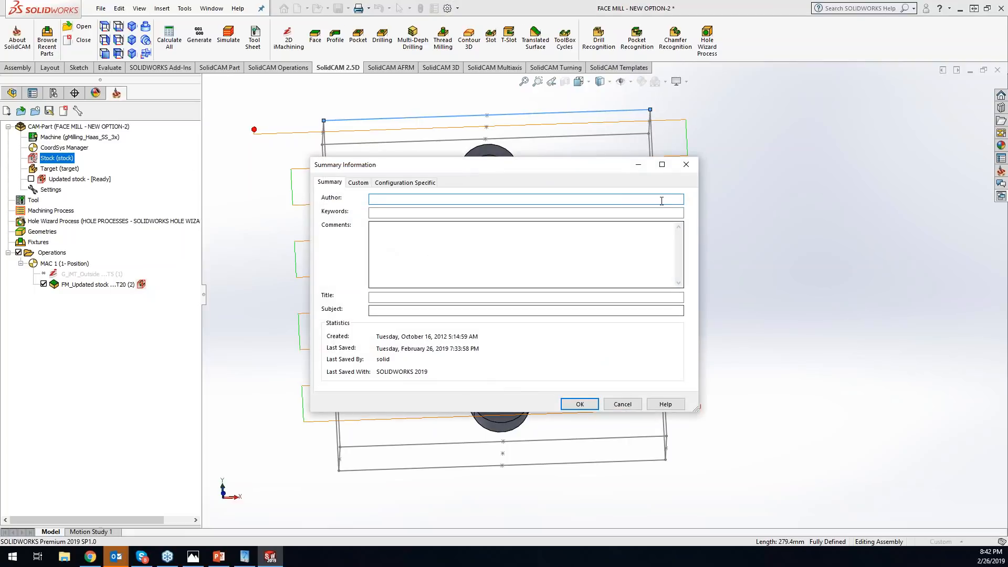
click(686, 164)
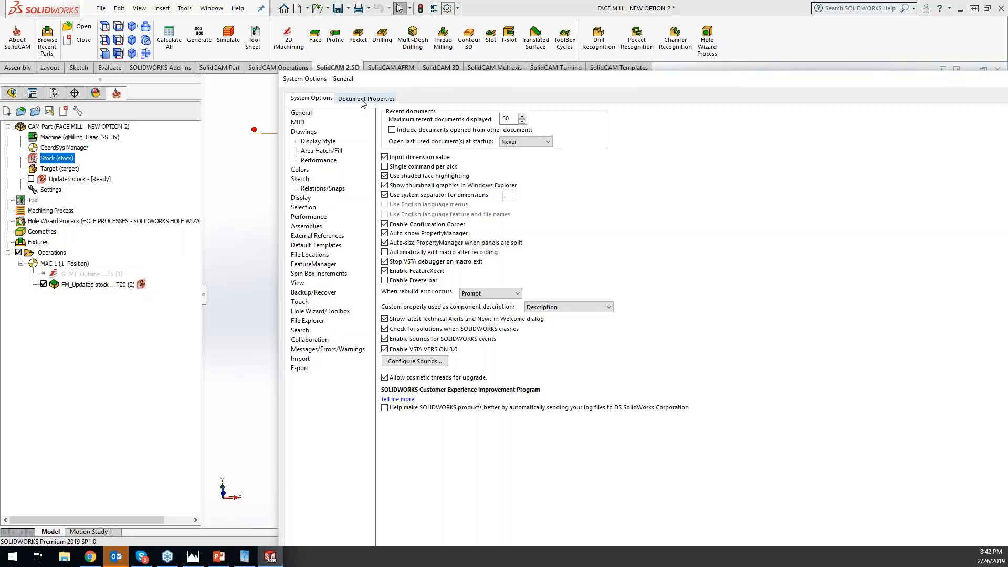
click(366, 98)
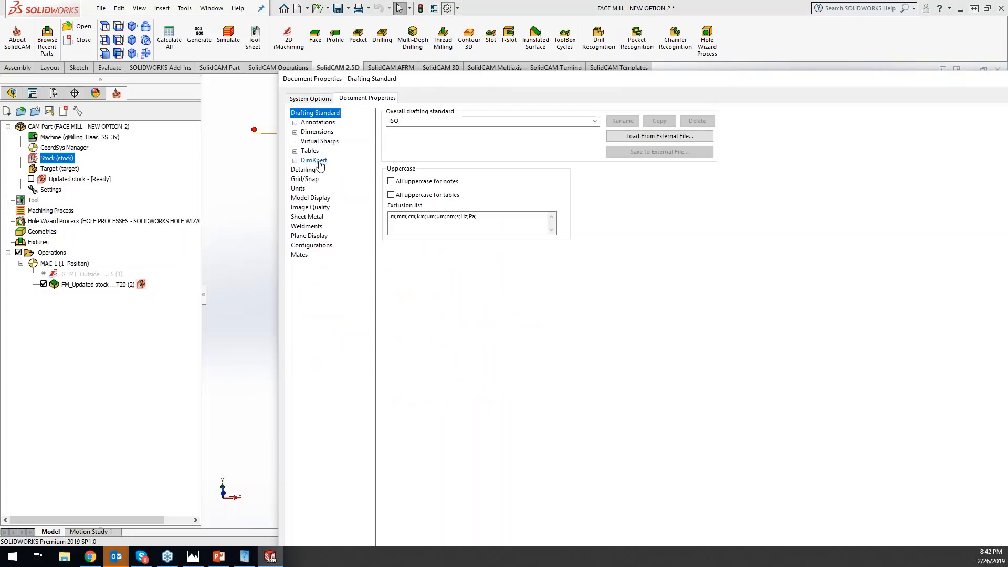
click(304, 189)
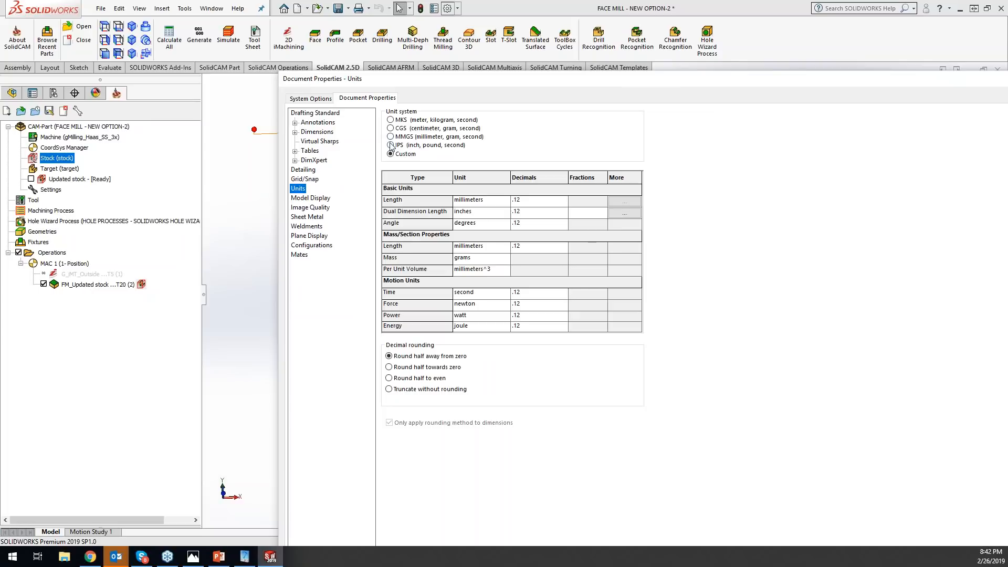
click(390, 145)
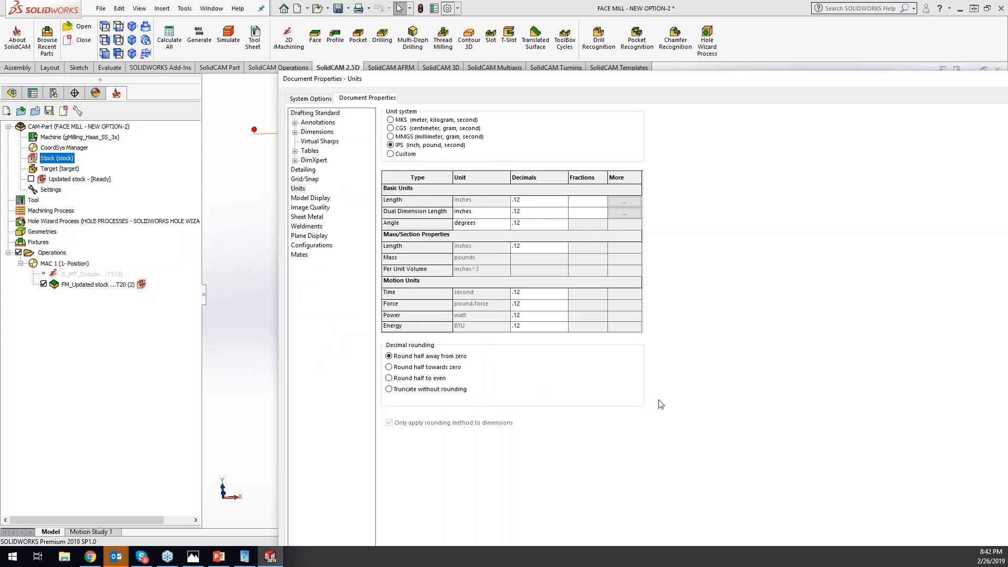
drag(698, 81, 483, 10)
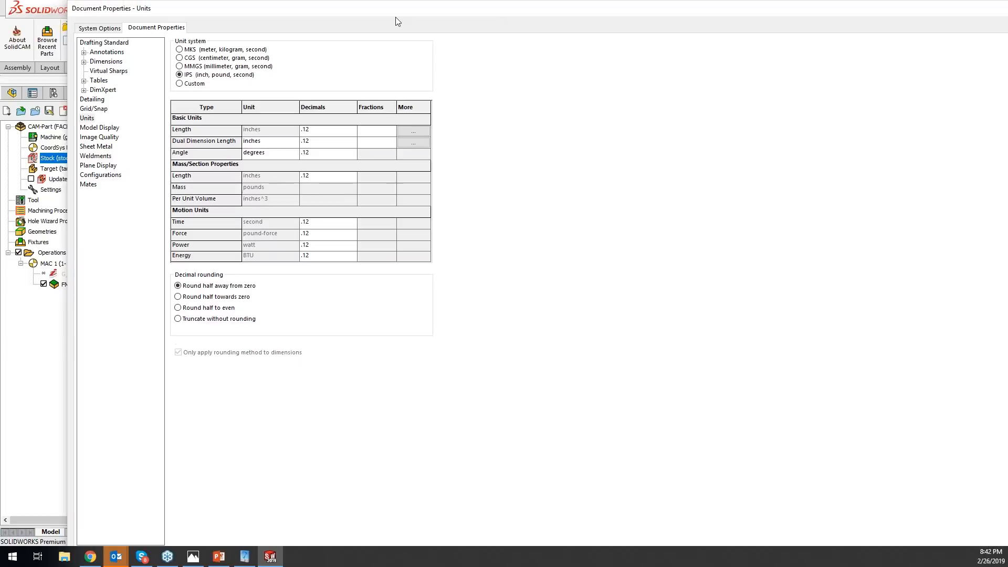
drag(69, 9, 709, 26)
drag(821, 8, 277, 55)
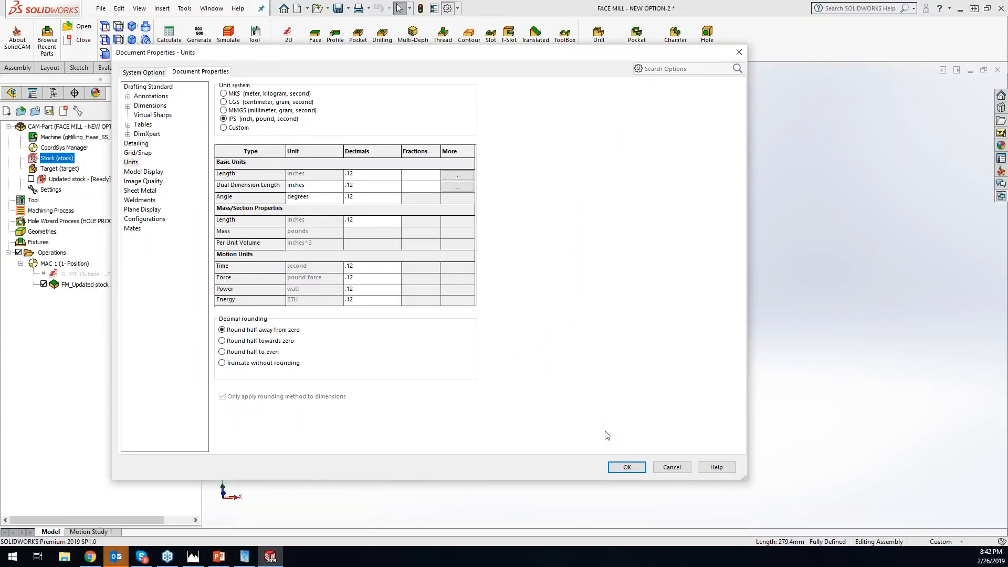
click(633, 466)
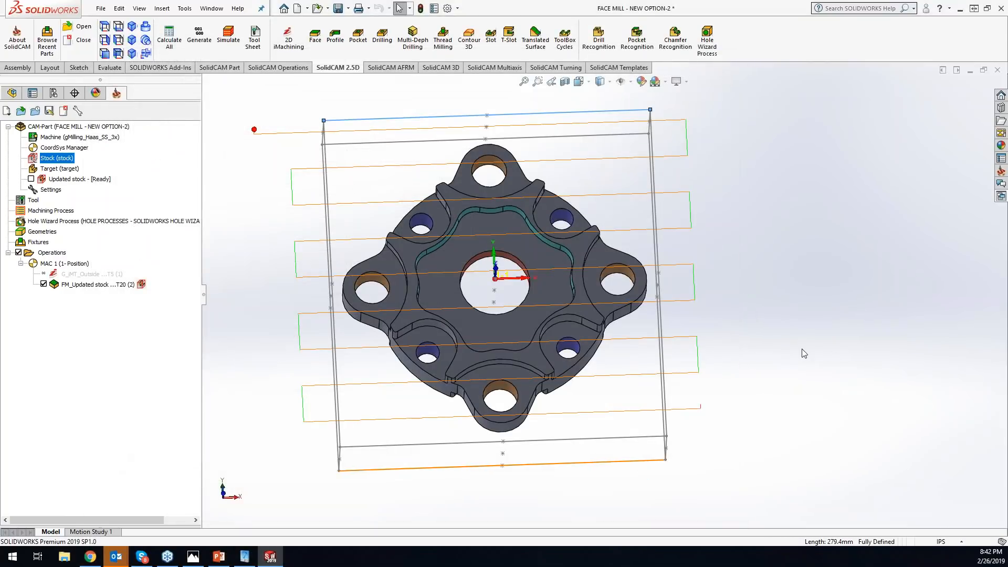
Check the lengths of the stock box's edges in X, Y and Z.
click(899, 295)
click(610, 114)
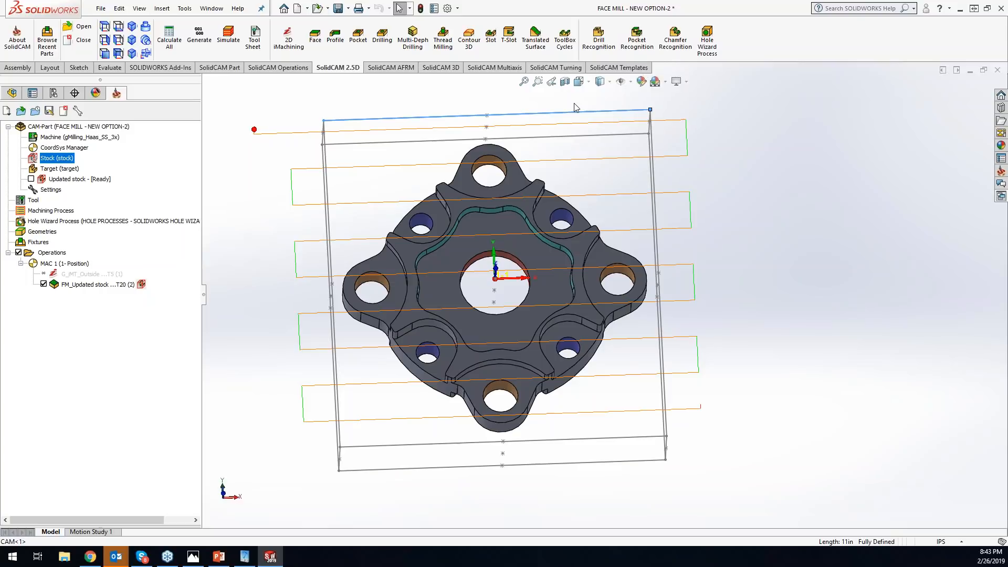
click(654, 181)
middle_drag(524, 473, 549, 425)
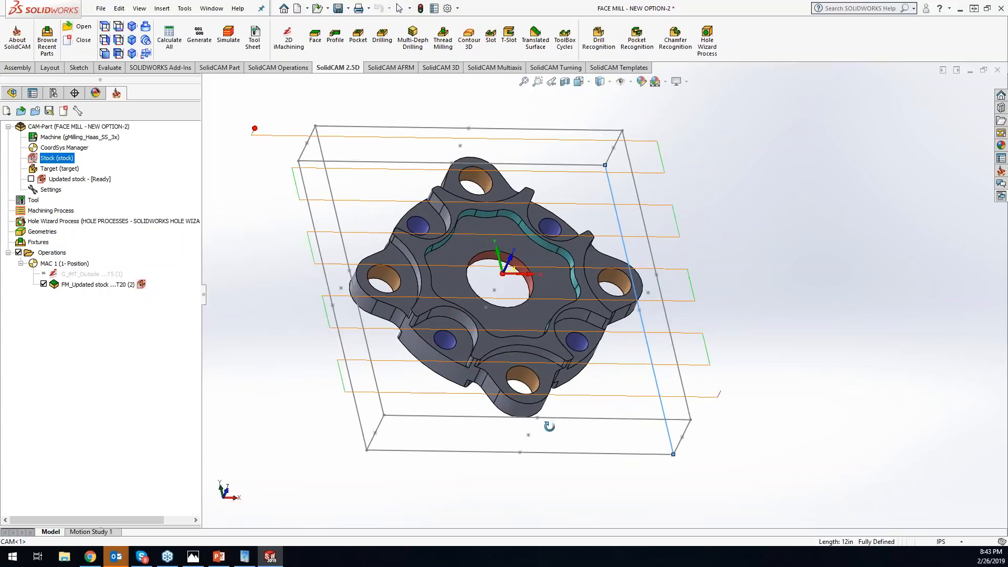
click(372, 442)
Unsuppress the G_iMT_Outside iMachining operation, skipping the synchronization check, and hide its tool path.
double_click(83, 277)
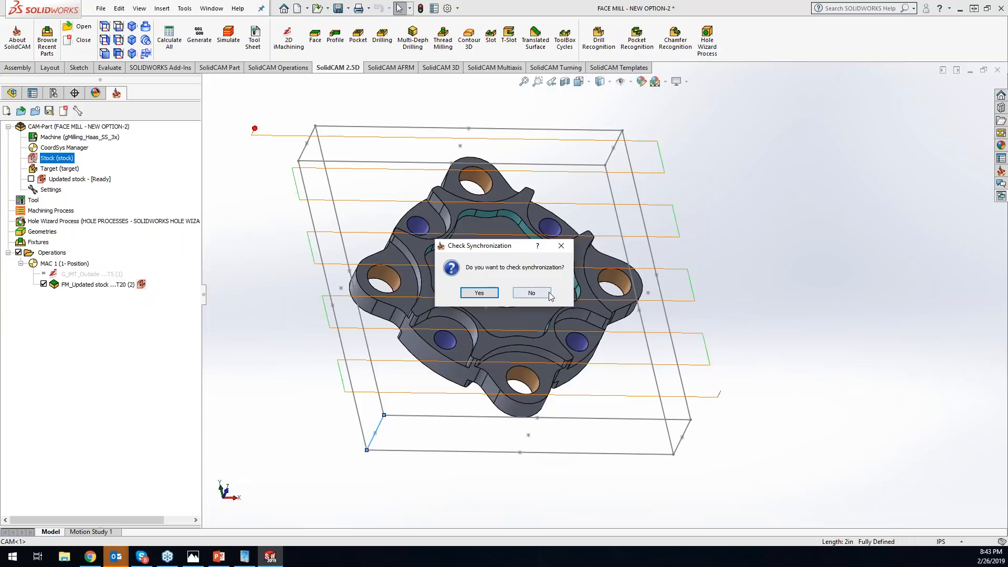
click(532, 293)
right_click(73, 274)
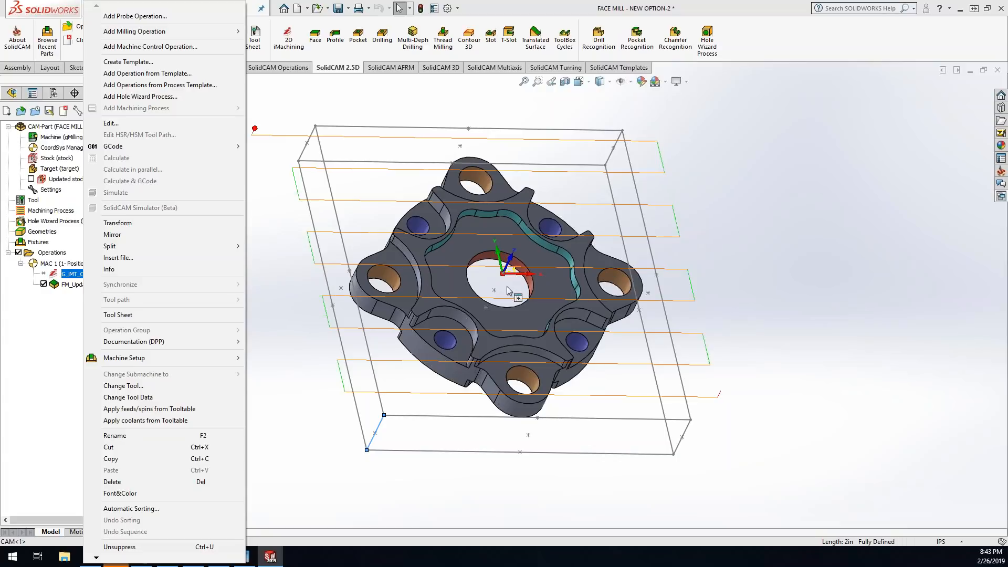
click(132, 546)
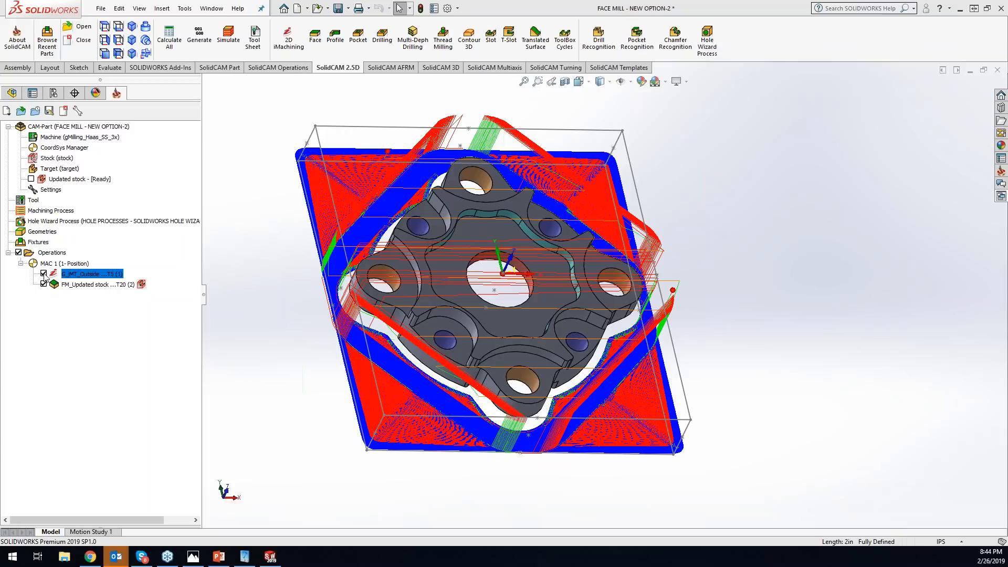
click(44, 273)
mouse_move(530, 245)
middle_down()
mouse_move(517, 248)
mouse_move(540, 237)
middle_up()
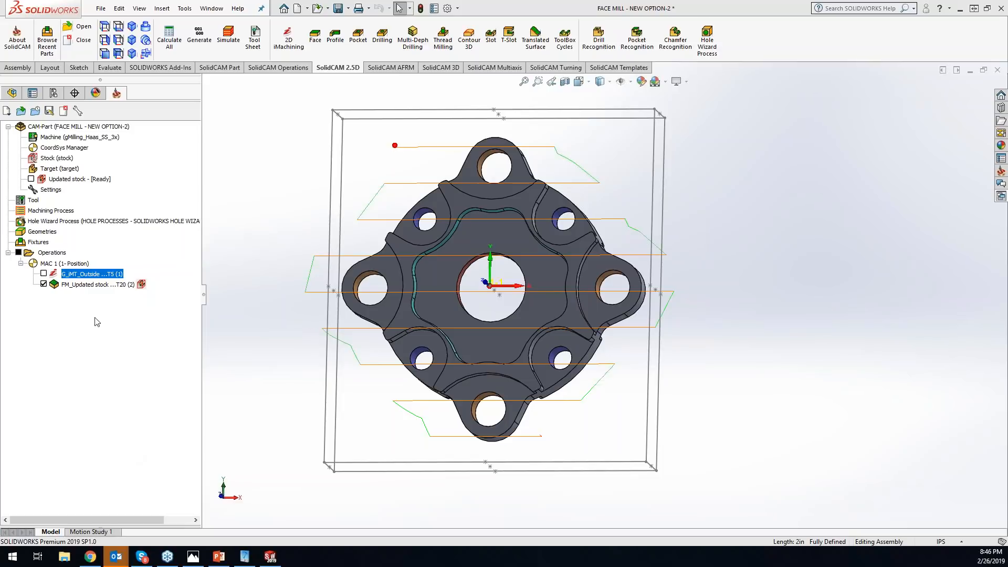
Try a user-defined face depth for the FM_Updated stock operation, picked from the raised face around the central pocket, and exit without saving.
click(100, 284)
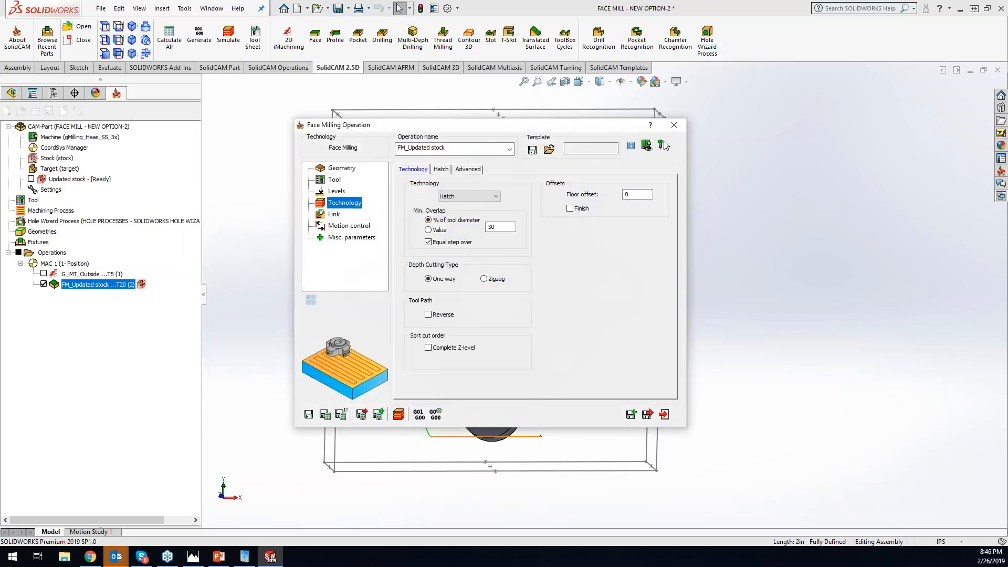
click(340, 192)
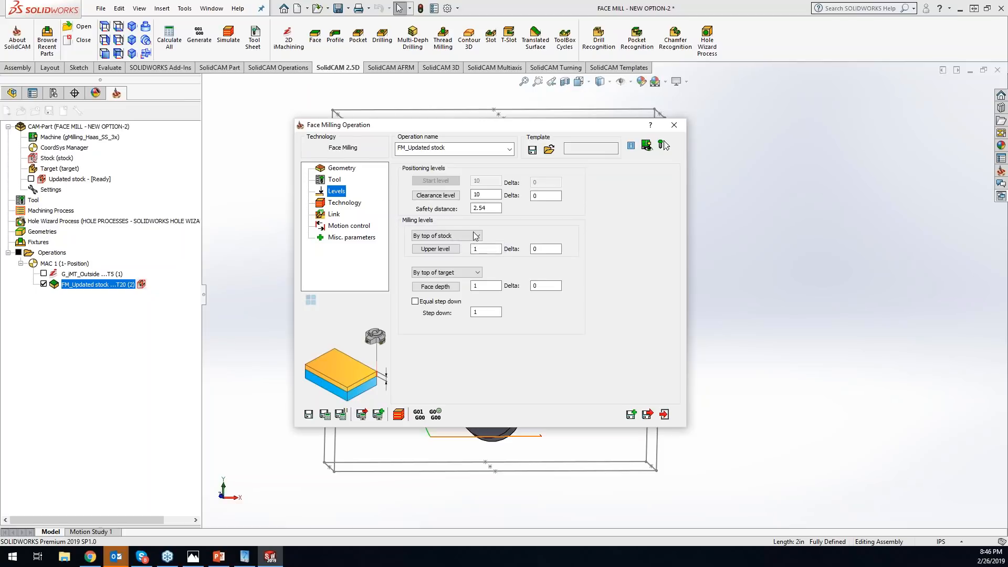
click(443, 272)
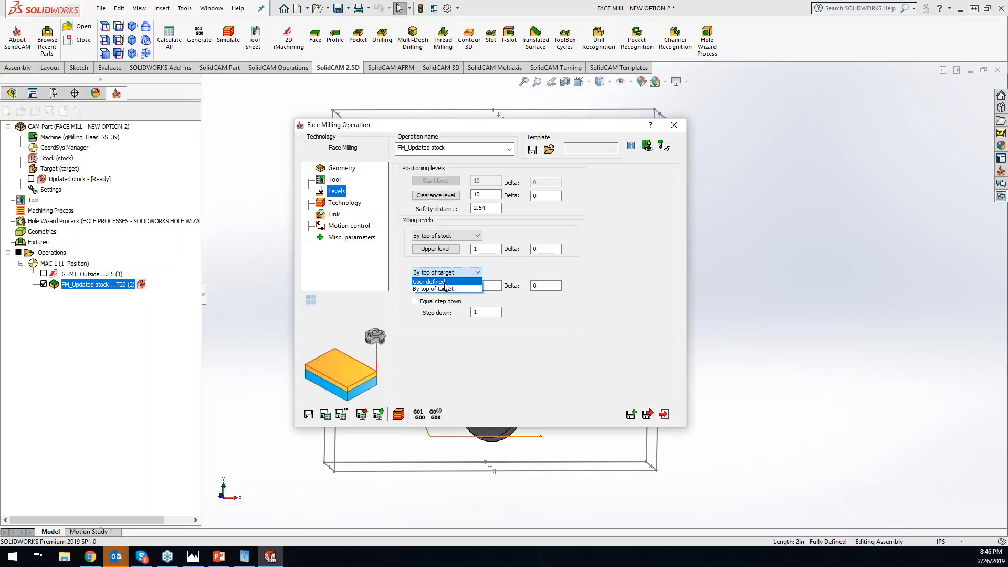
click(445, 282)
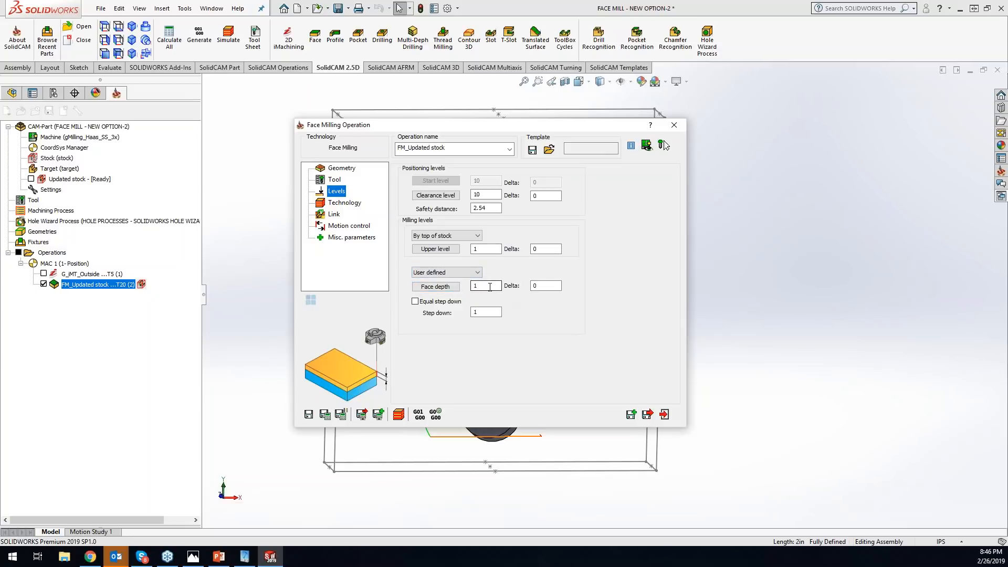
click(442, 290)
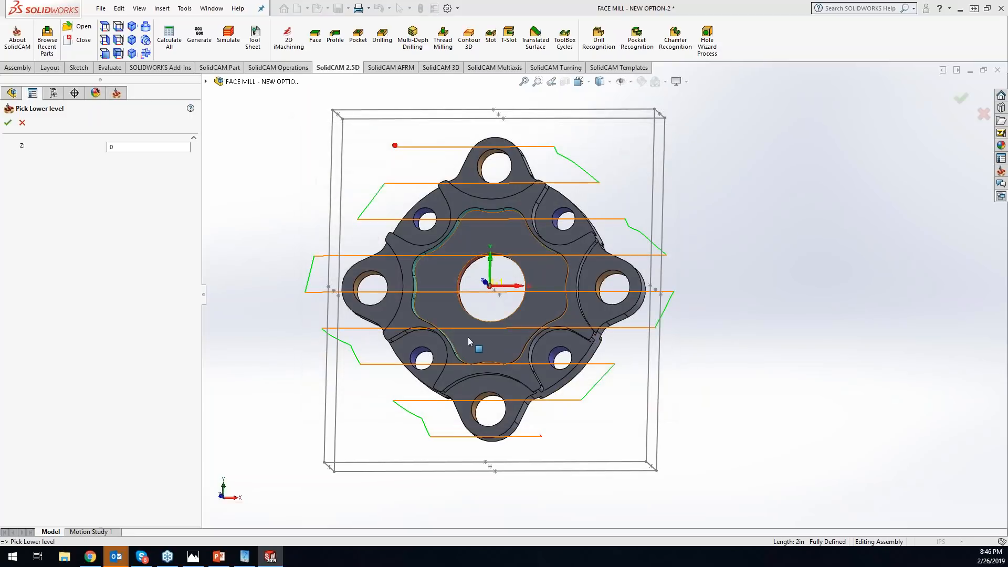
click(408, 314)
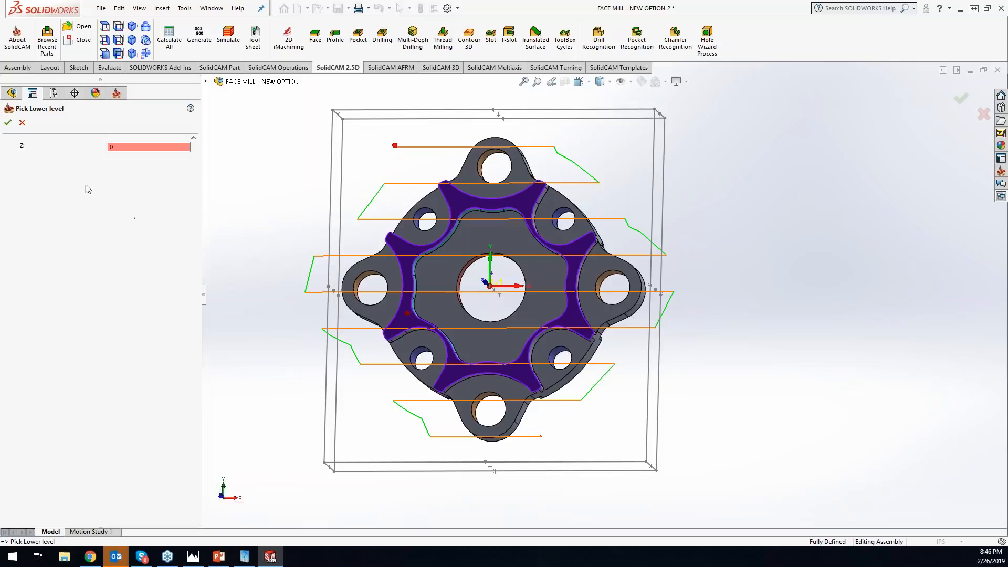
click(9, 124)
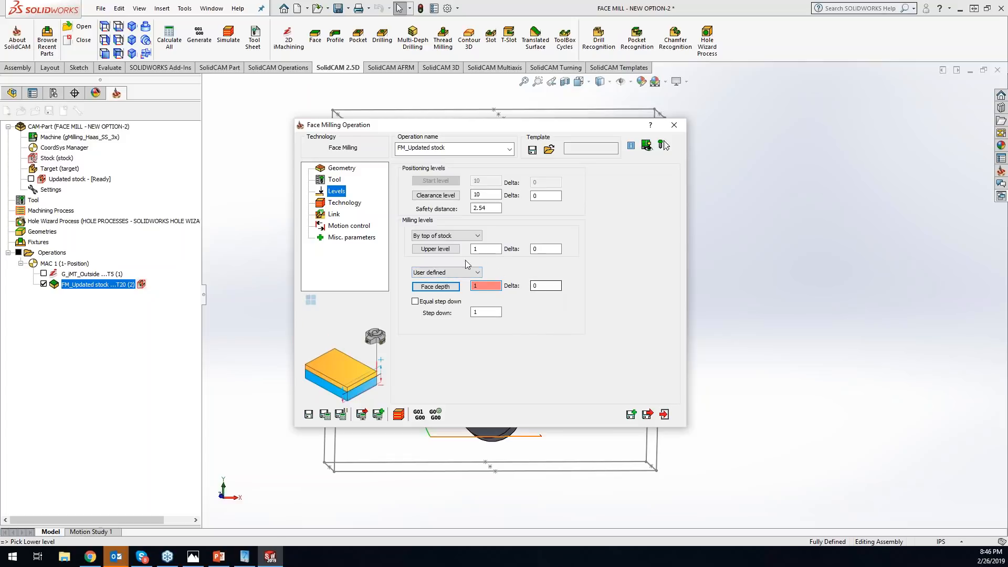
click(436, 286)
click(674, 125)
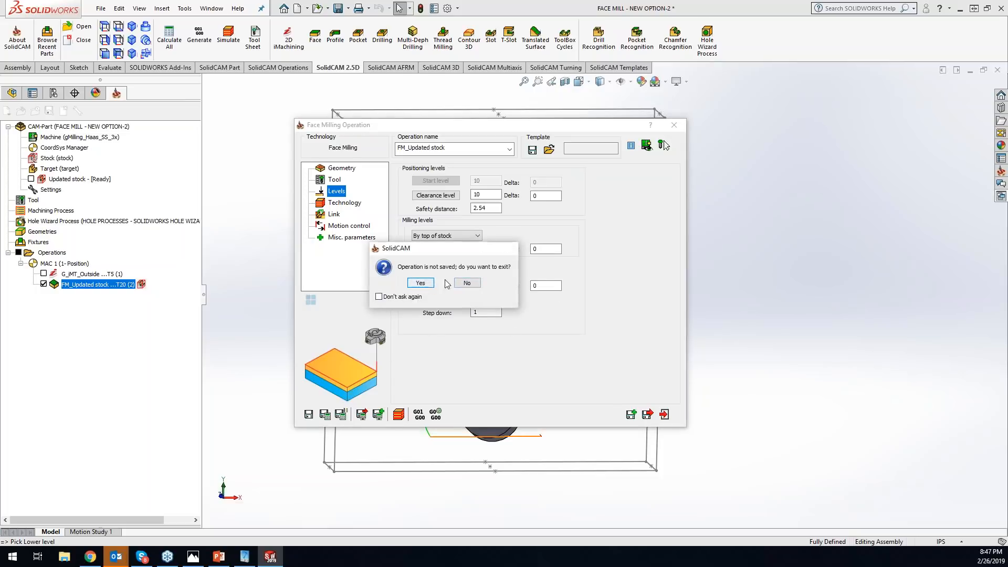
click(421, 283)
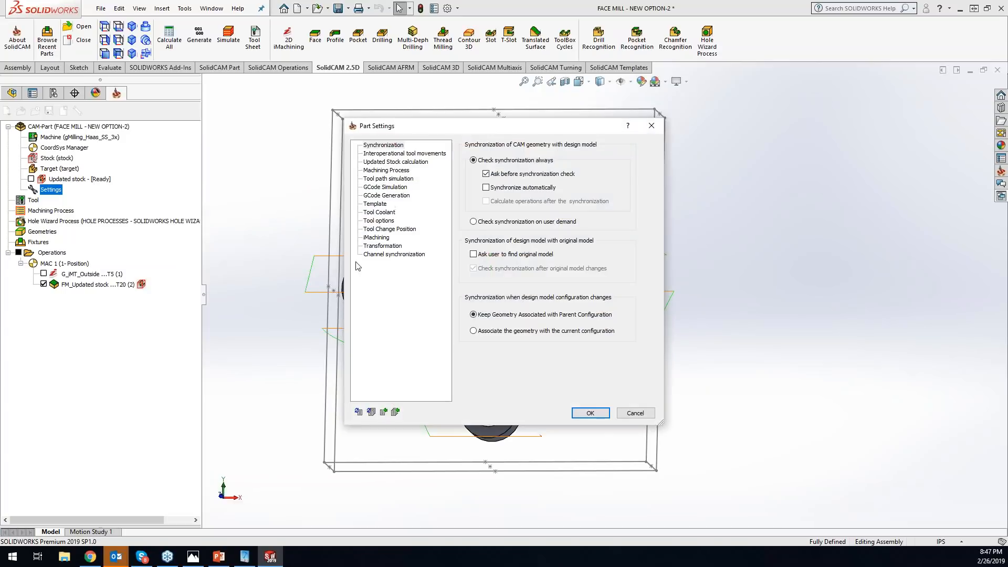
Review the default templates available for the 2.5D Face operation in the part settings.
click(375, 203)
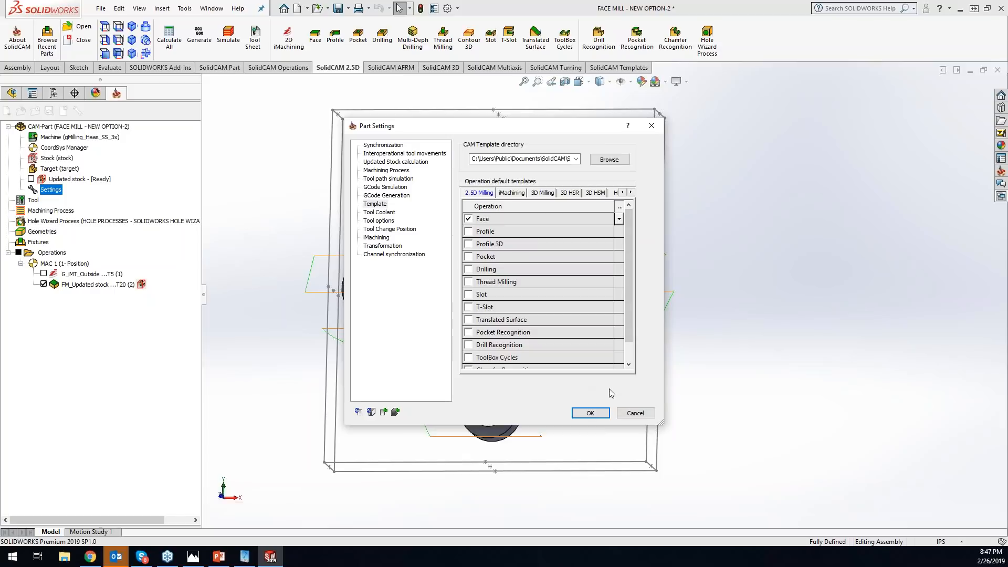
click(618, 219)
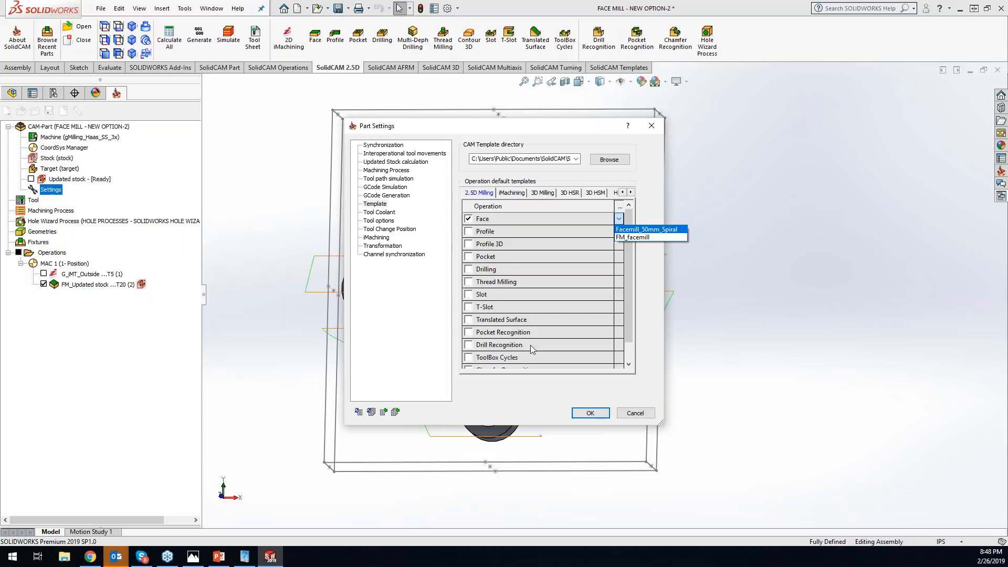
click(590, 419)
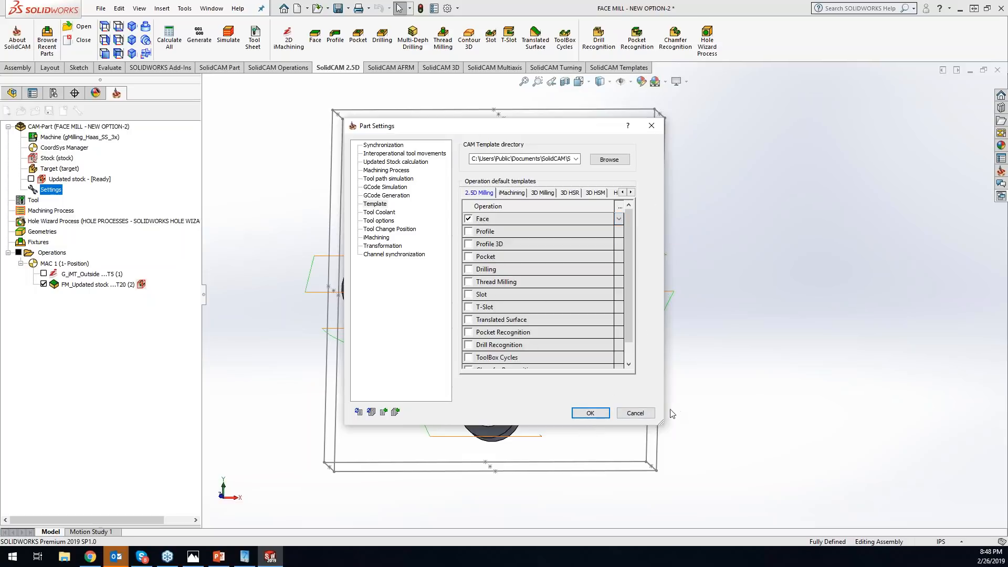
click(590, 412)
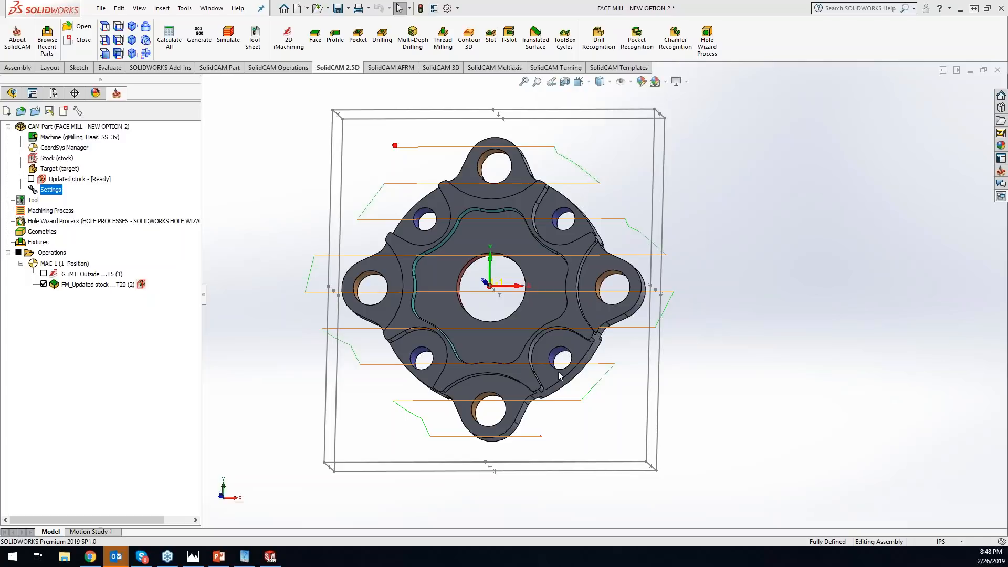
Set the FM_Updated stock operation's step down to 0.2, recalculate it and inspect the tool path from the side.
click(98, 284)
double_click(98, 284)
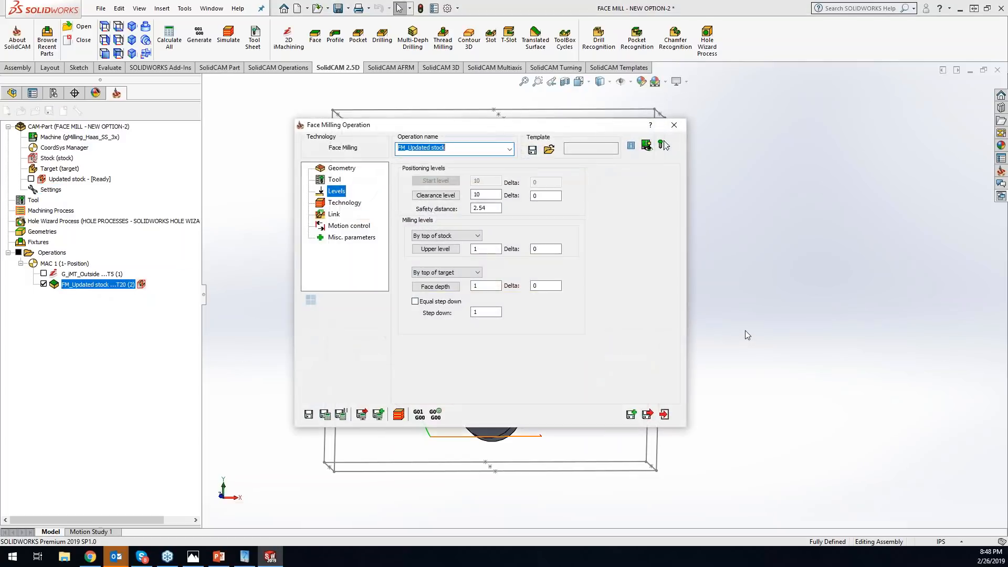
click(495, 313)
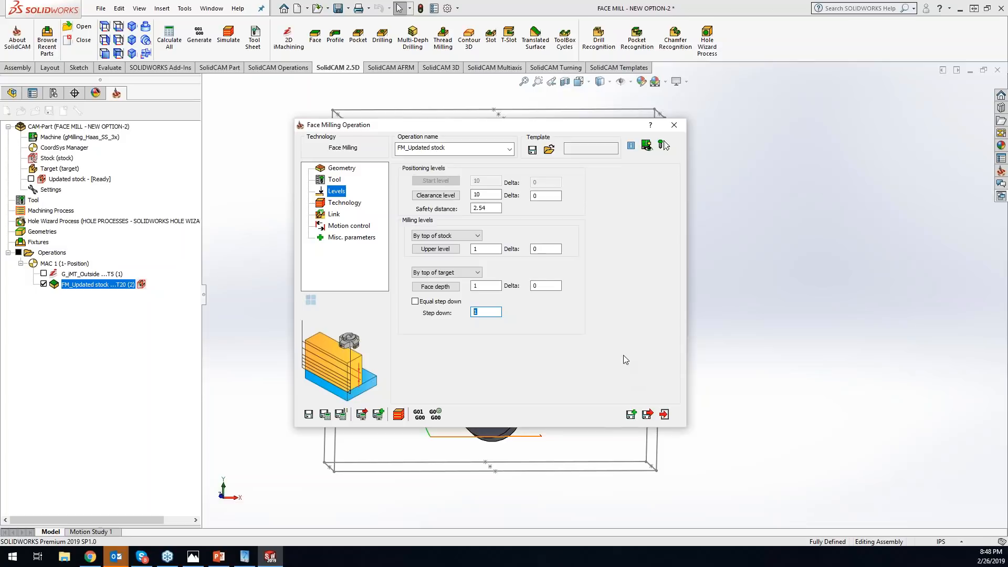
drag(591, 126, 836, 96)
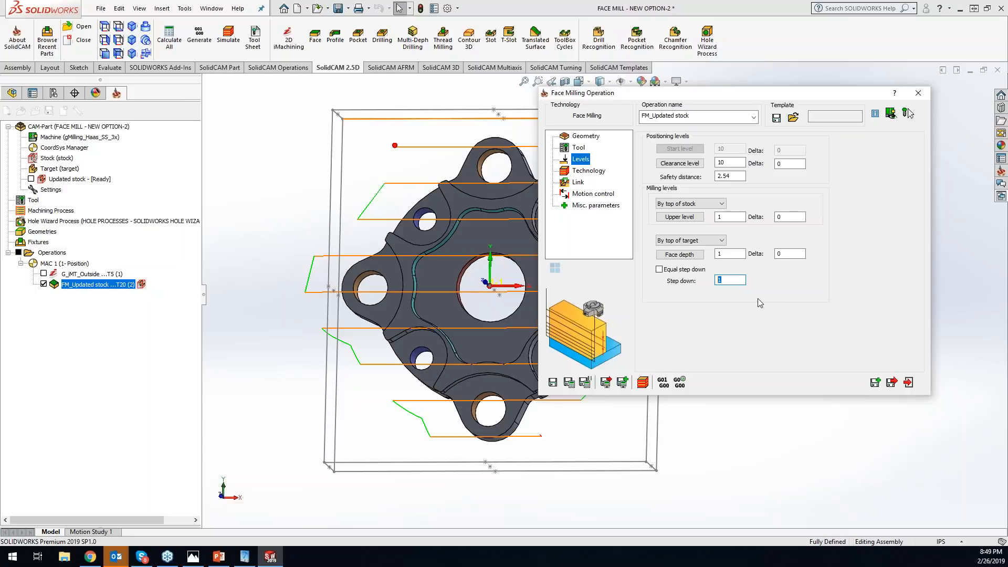
middle_drag(247, 414, 255, 394)
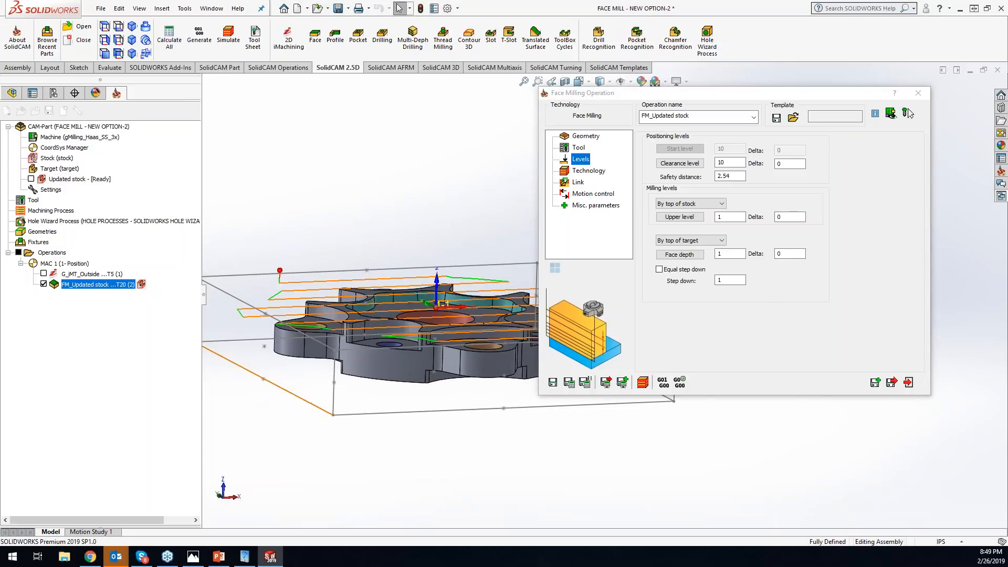
double_click(718, 280)
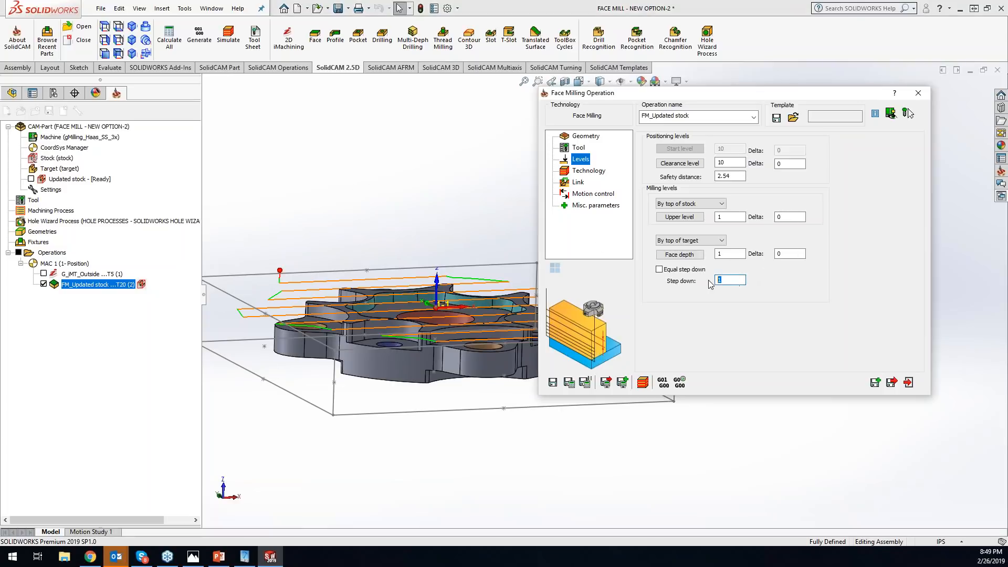
text(.2)
click(586, 382)
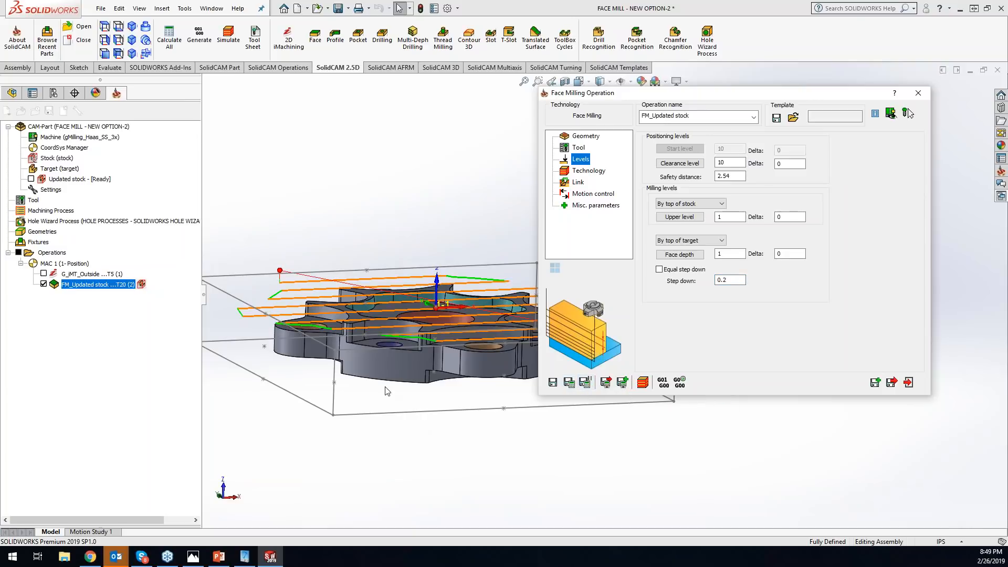
middle_drag(346, 405, 294, 341)
scroll(294, 338, down, 10)
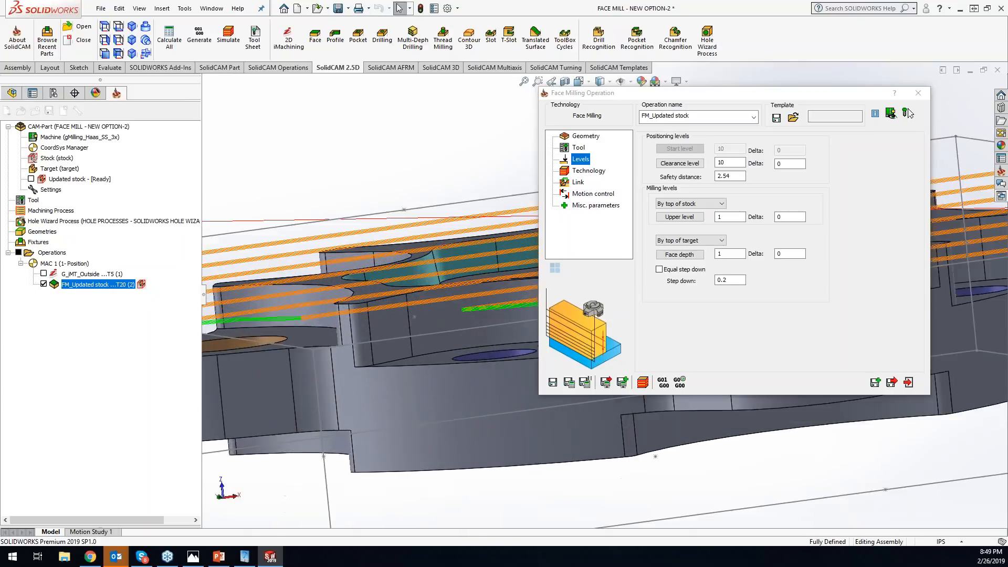
Examine the layered face milling passes up close and review the available technology types without changing Hatch.
scroll(294, 338, down, 10)
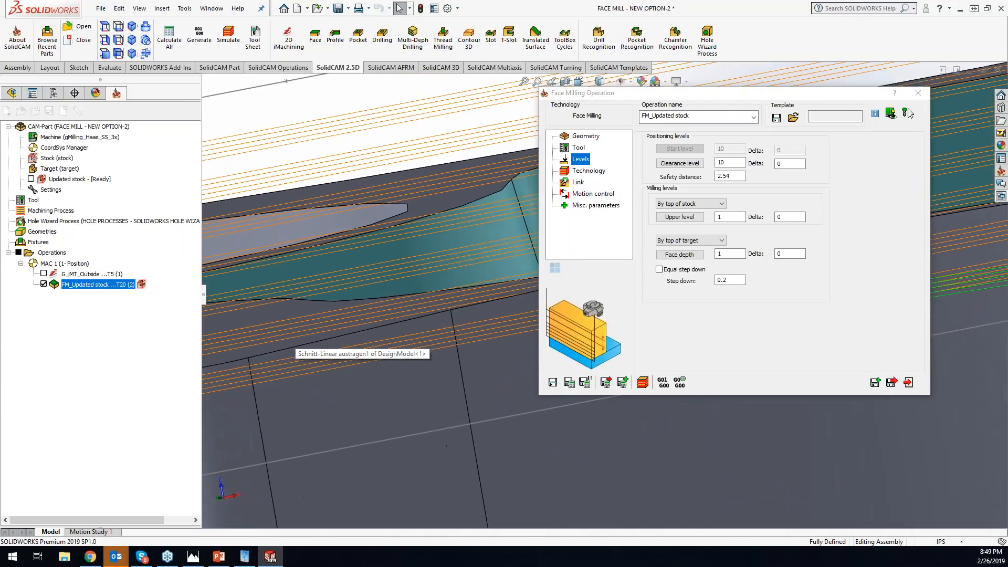
middle_drag(294, 338, 298, 331)
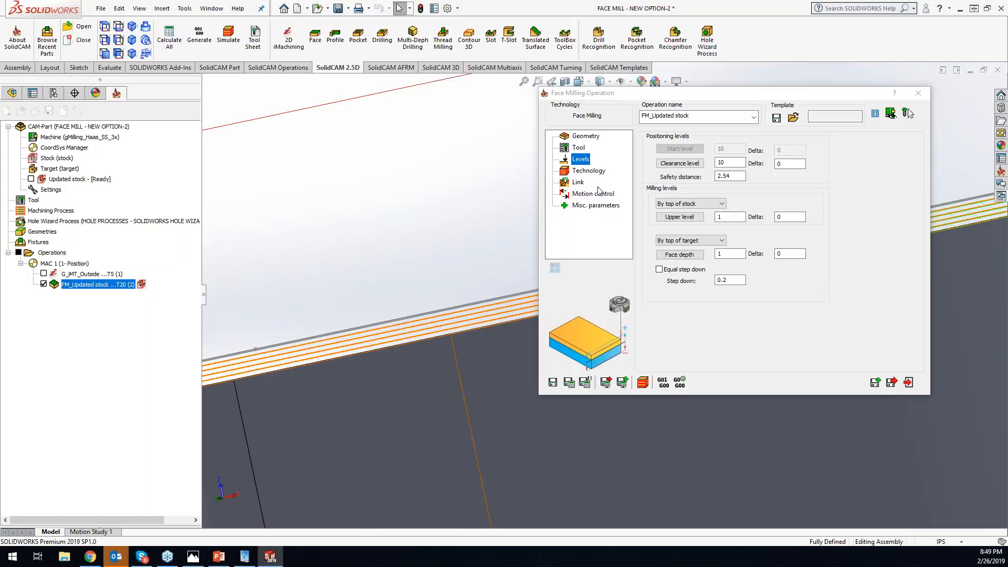
click(587, 173)
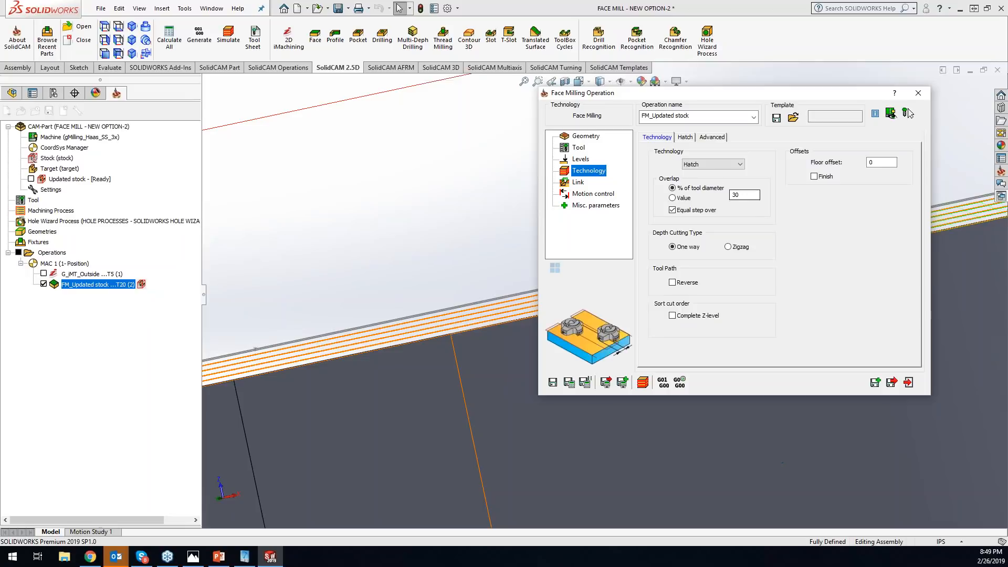
click(713, 165)
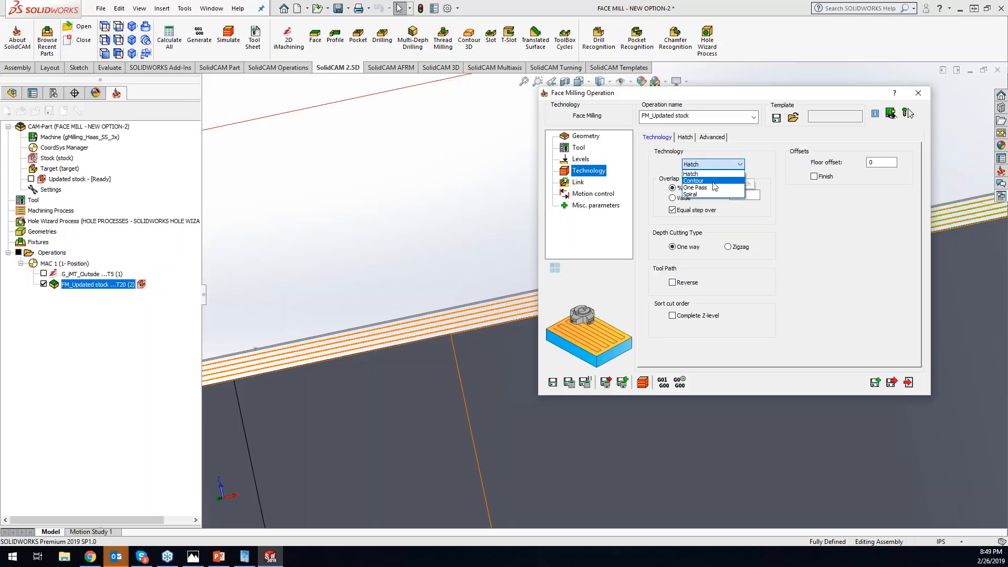
click(844, 249)
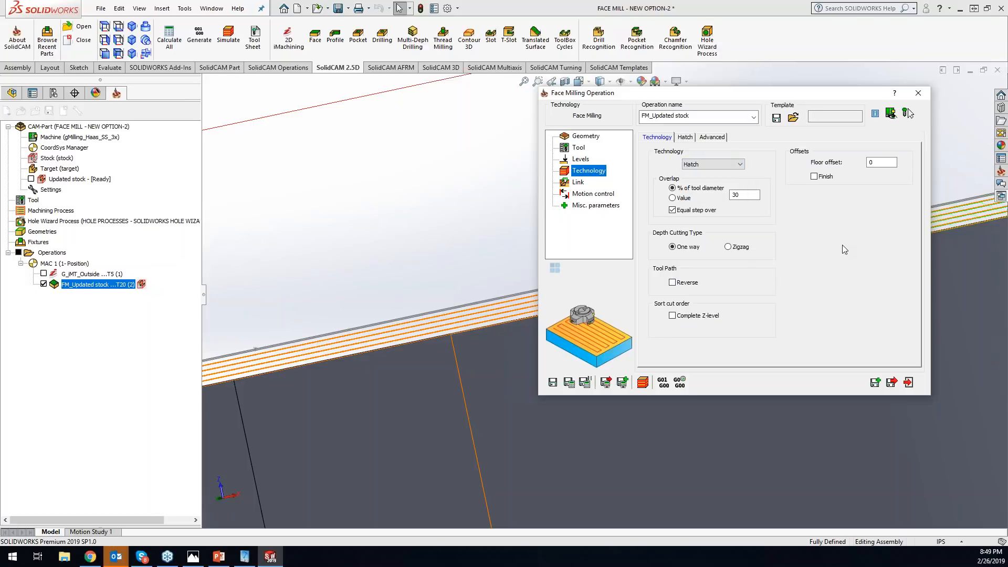
Set the absolute hatch angle to 45, save and calculate the face milling operation, and inspect its tool path from above.
click(685, 138)
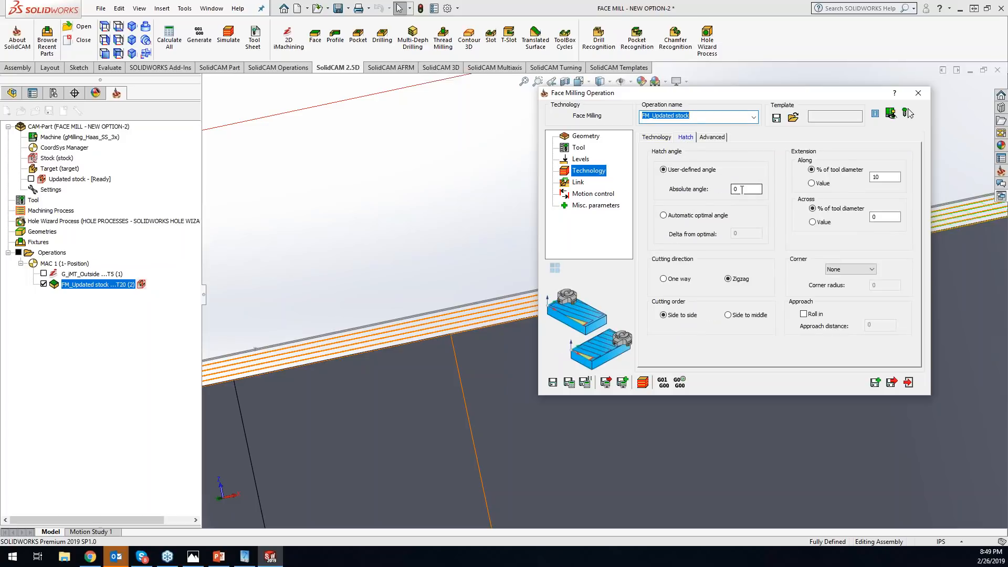
double_click(741, 189)
text(45)
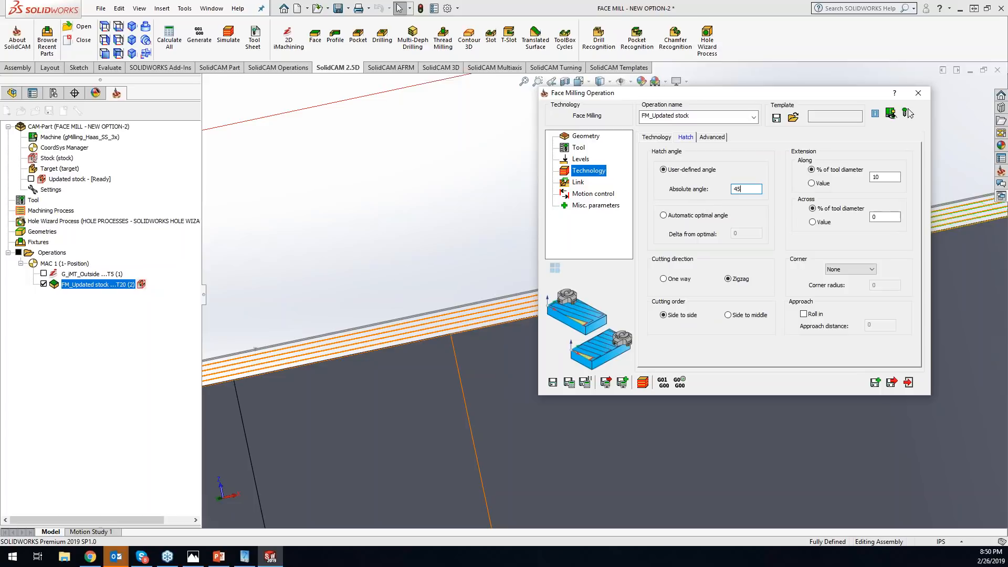
click(569, 383)
middle_drag(714, 183, 701, 233)
scroll(430, 299, up, 8)
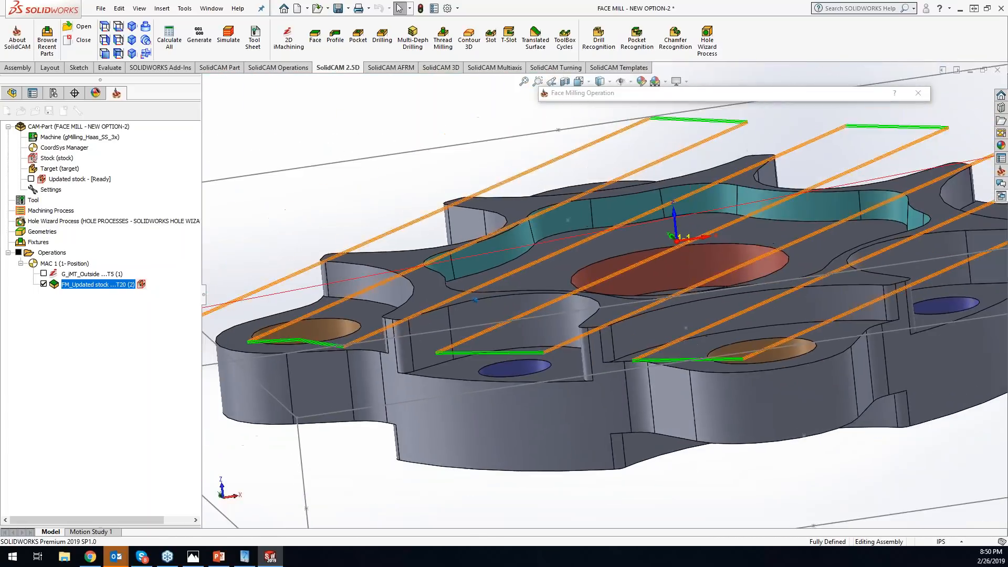
scroll(721, 183, up, 5)
middle_drag(721, 183, 683, 202)
middle_drag(560, 347, 559, 354)
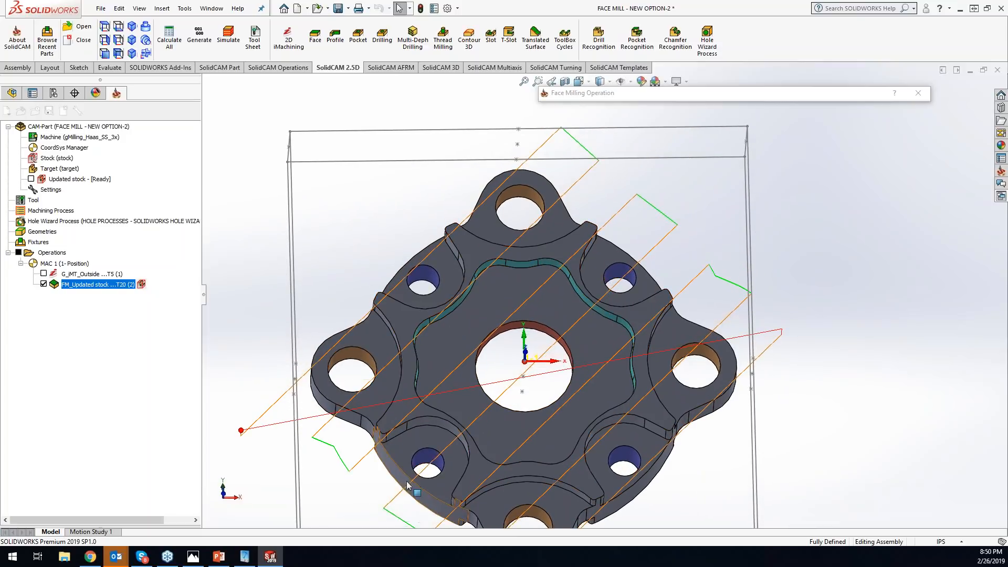
scroll(622, 326, up, 2)
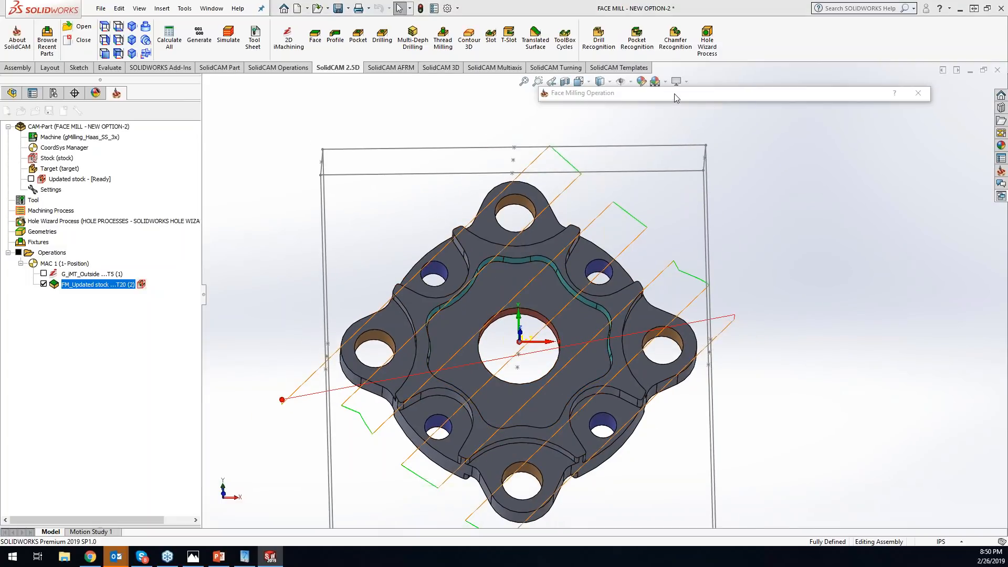
Set the absolute hatch angle to 0 and recalculate the face milling operation.
text(0)
click(569, 382)
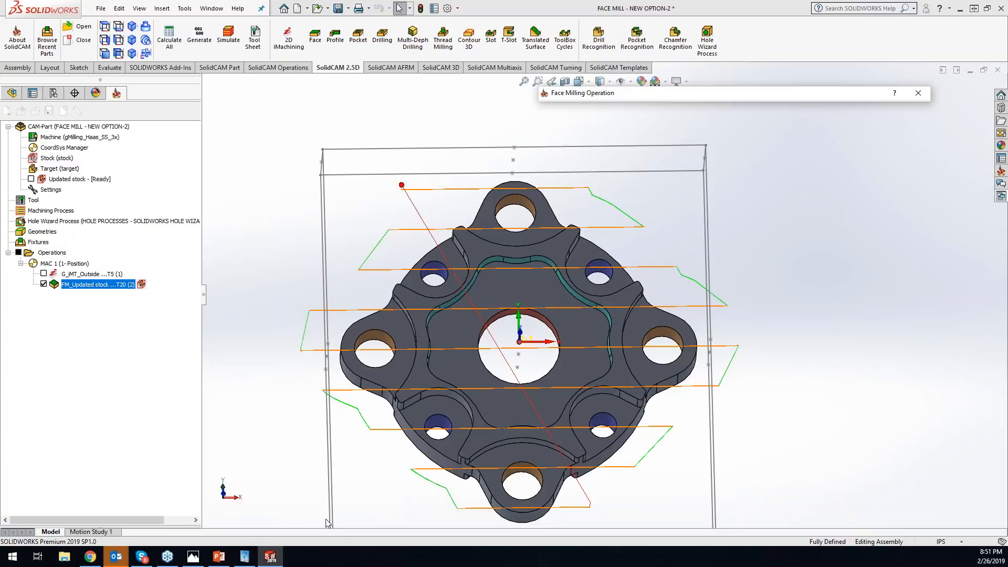
Switch to Chrome to show the KevCAM Night School registration page with the upcoming class schedule.
click(90, 557)
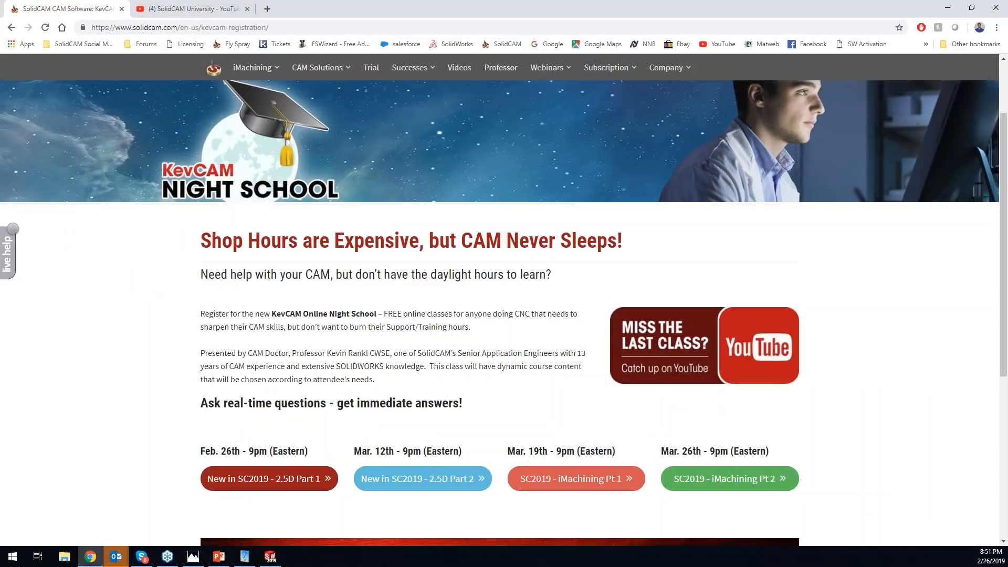